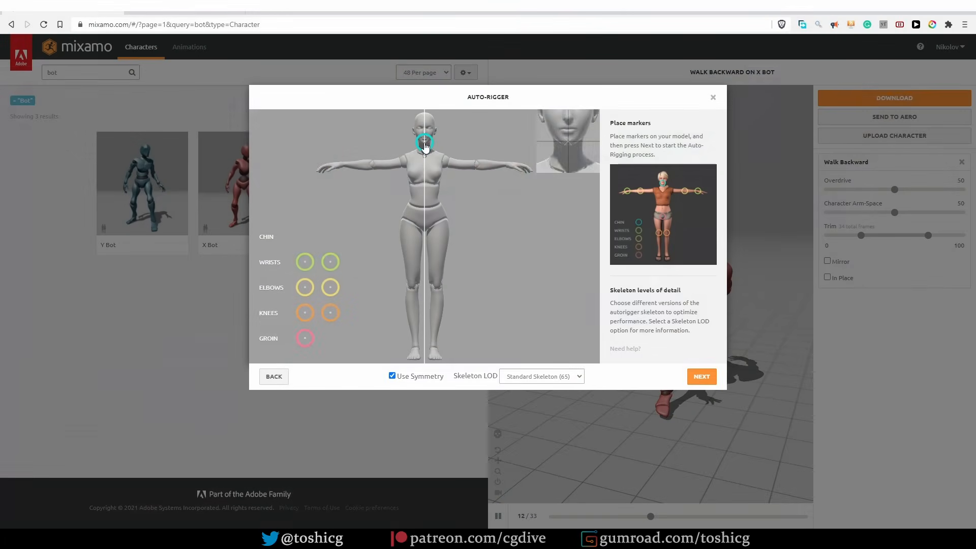
Place the symmetric wrist, elbow and knee markers and the groin marker on the mannequin, and start the auto-rigging with Standard Skeleton (65).
{"action": "left_click_drag", "start_coordinate": [331, 262], "coordinate": [508, 169]}
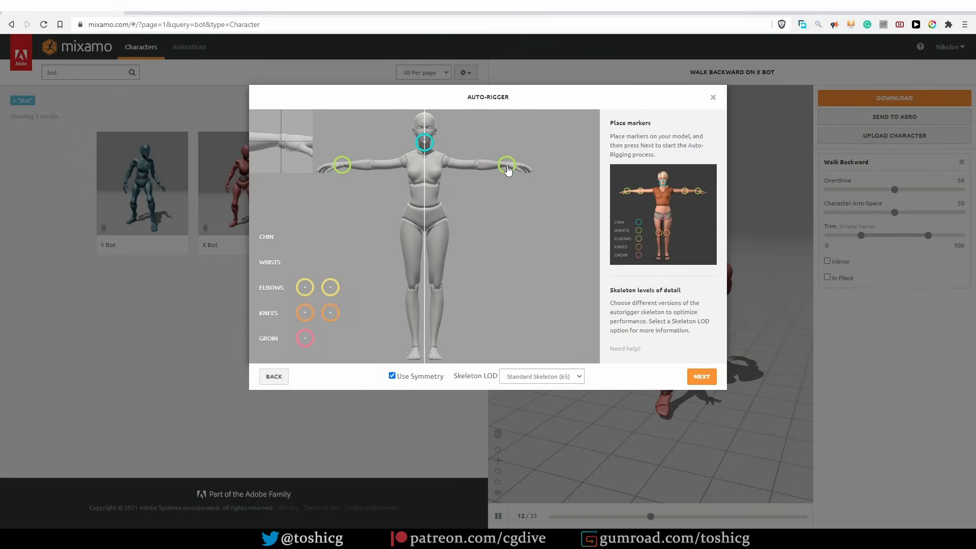
{"action": "left_click_drag", "start_coordinate": [331, 287], "coordinate": [478, 168]}
{"action": "left_click_drag", "start_coordinate": [330, 312], "coordinate": [438, 288]}
{"action": "left_click_drag", "start_coordinate": [305, 338], "coordinate": [430, 237]}
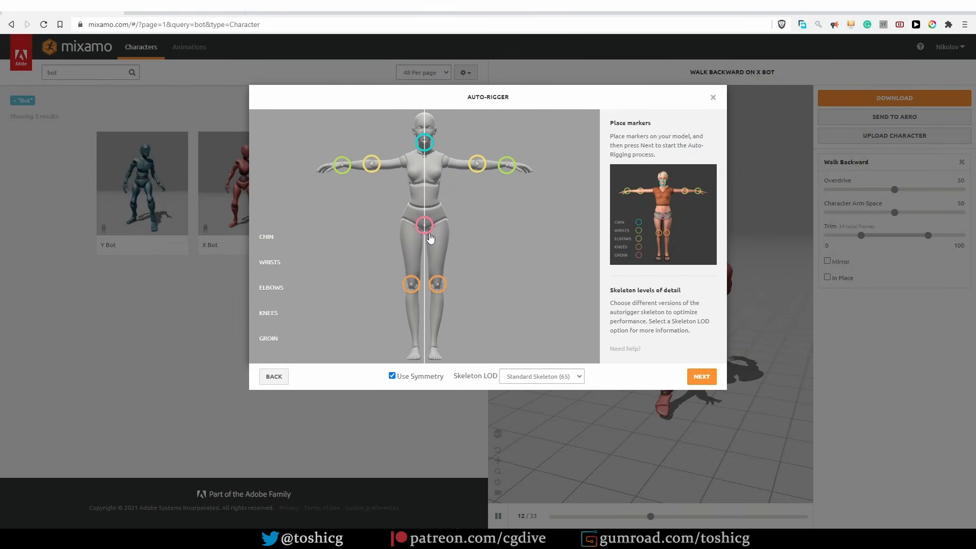
{"action": "left_click", "coordinate": [703, 380]}
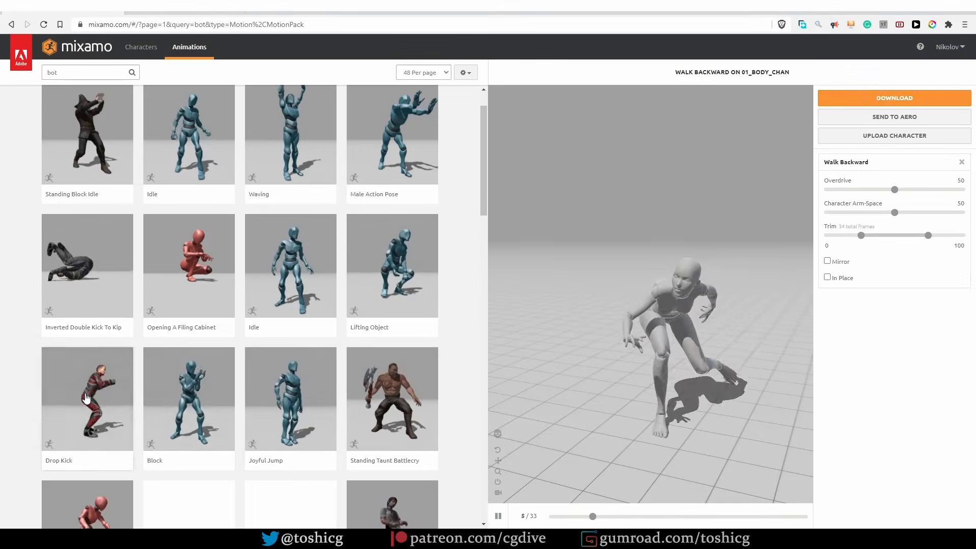
Apply the Drop Kick animation to the rigged character and download it as FBX Binary with skin at 30 frames per second.
{"action": "left_click", "coordinate": [88, 401]}
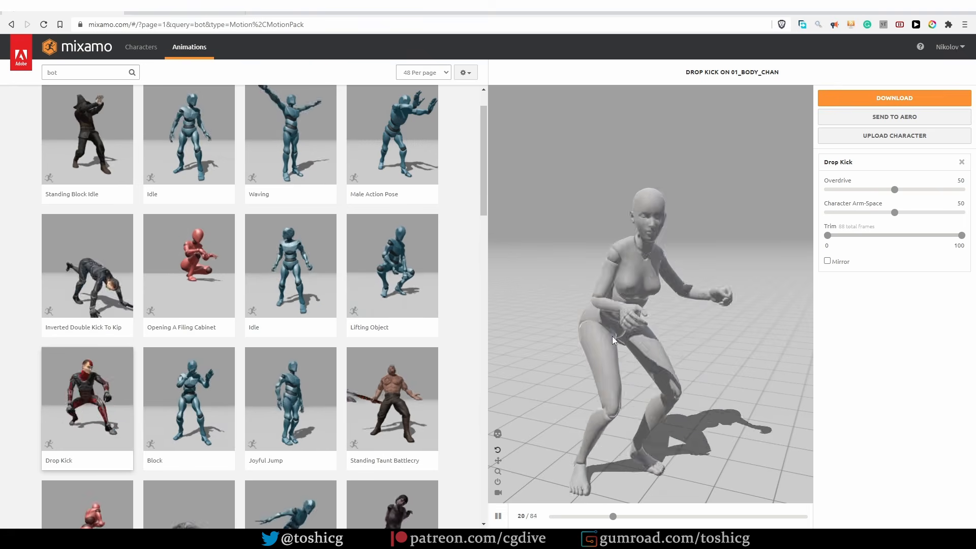
{"action": "left_click", "coordinate": [894, 98]}
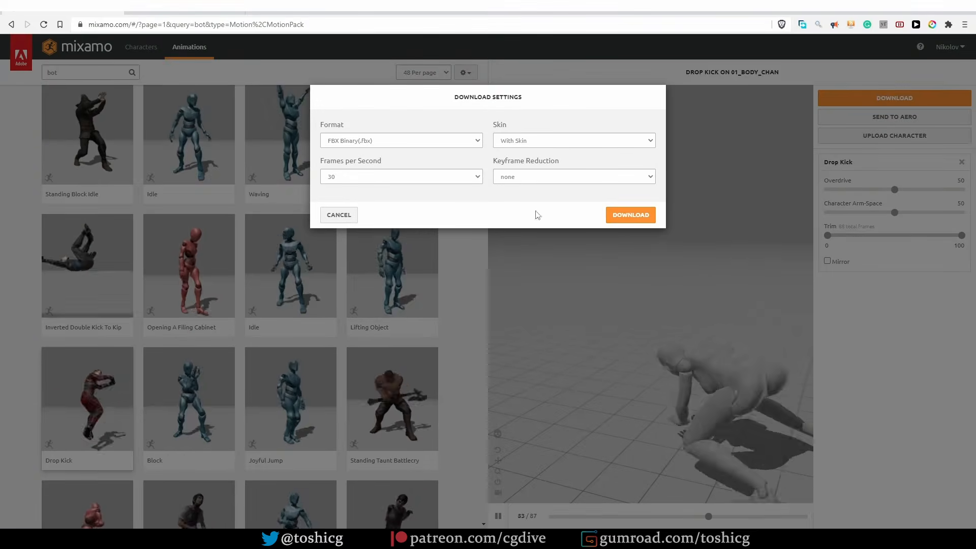
{"action": "left_click", "coordinate": [631, 214]}
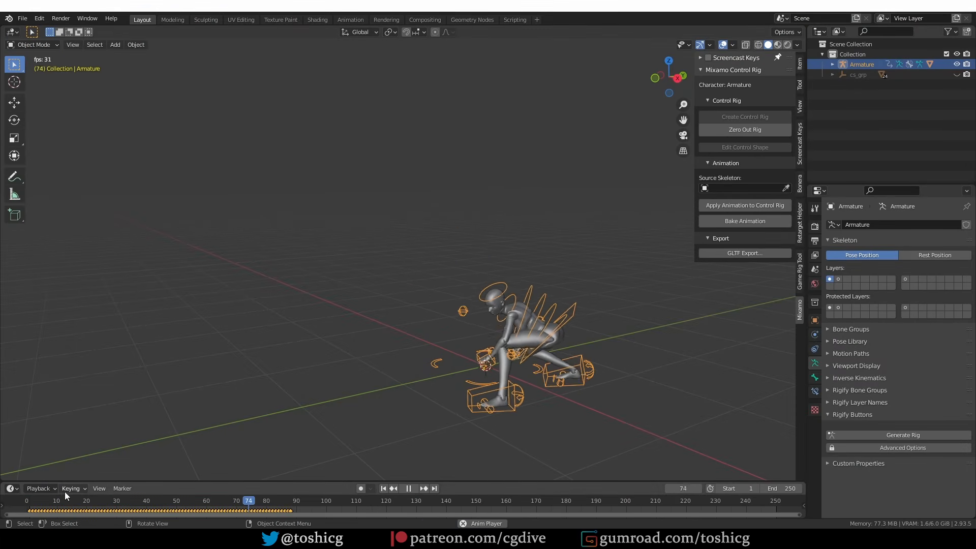
Switch to Blender and stop the armature's animation playback at frame 91.
{"action": "left_click", "coordinate": [15, 503]}
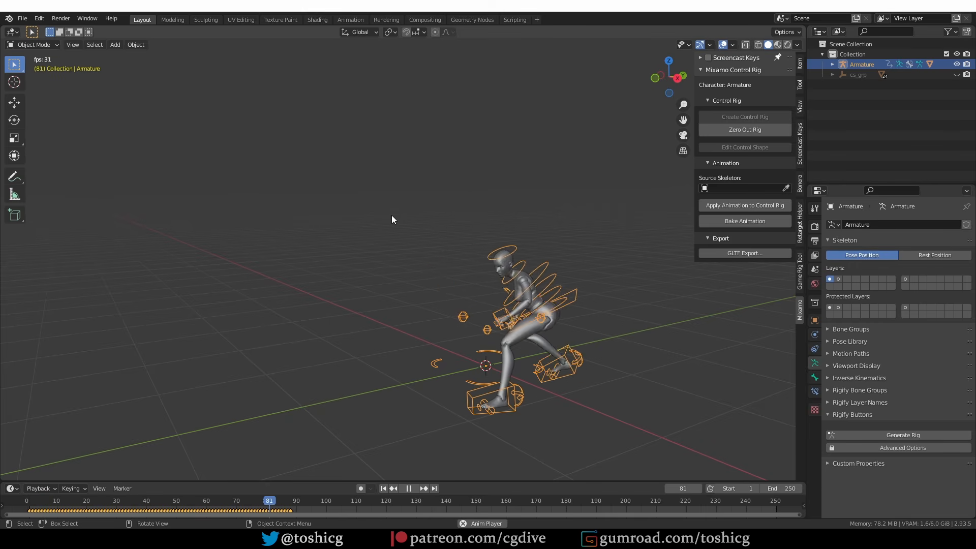
{"action": "key", "text": "space"}
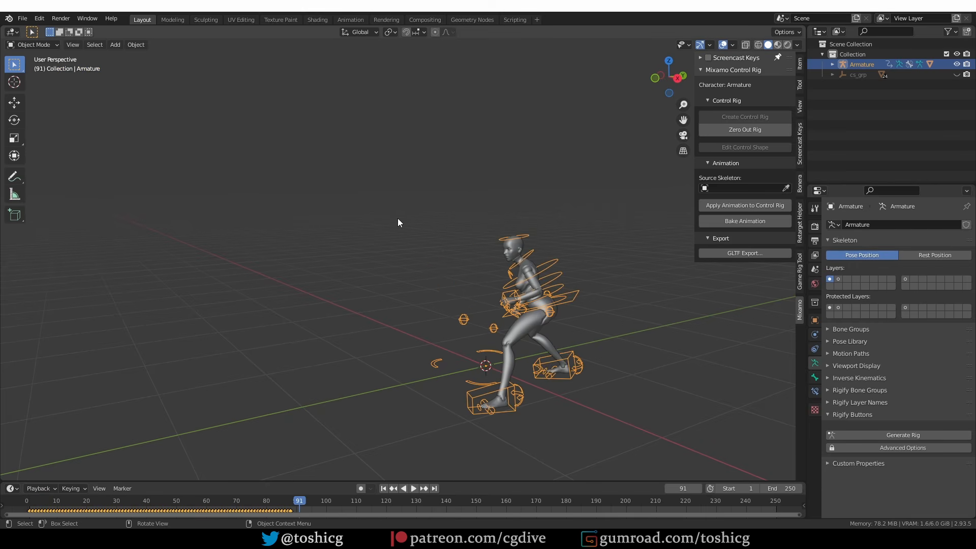
{"action": "middle_click_drag", "start_coordinate": [398, 222], "coordinate": [502, 270]}
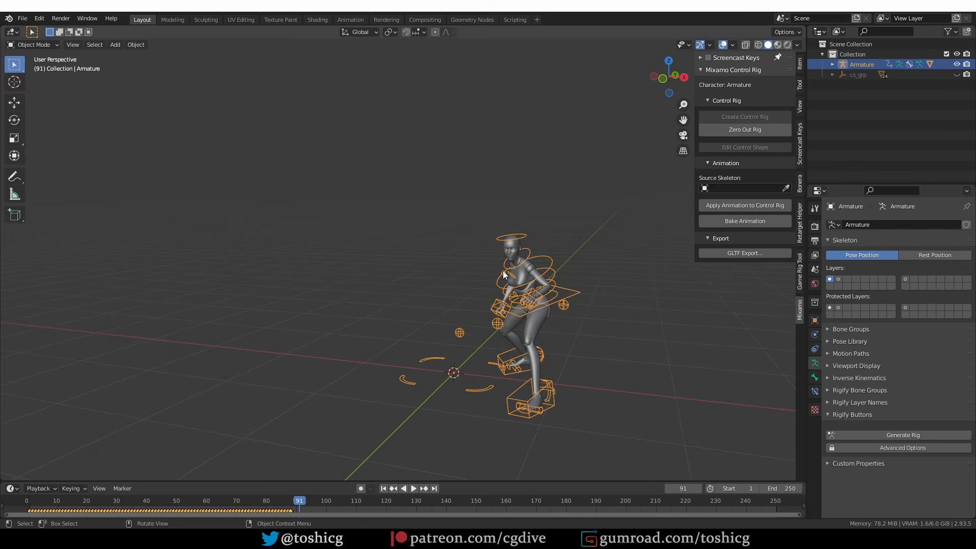
Put the armature in Pose Mode and try moving its left hand IK control.
{"action": "key", "text": "ctrl+Tab"}
{"action": "left_click", "coordinate": [578, 300]}
{"action": "mouse_move", "coordinate": [578, 297]}
{"action": "middle_mouse_down"}
{"action": "mouse_move", "coordinate": [490, 315]}
{"action": "mouse_move", "coordinate": [576, 304]}
{"action": "mouse_move", "coordinate": [564, 294]}
{"action": "middle_mouse_up"}
{"action": "left_click", "coordinate": [564, 294]}
{"action": "key", "text": "g"}
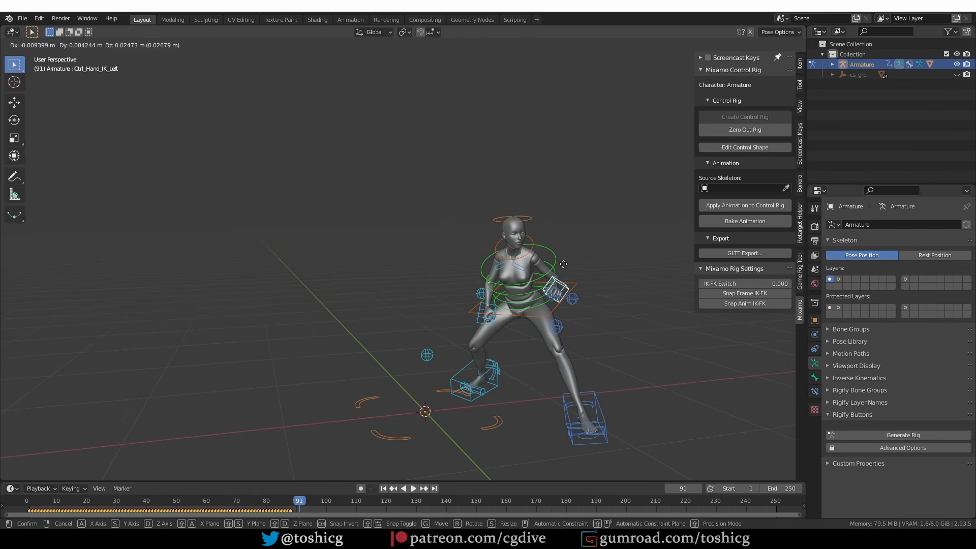
{"action": "right_click", "coordinate": [575, 309]}
{"action": "key", "text": "g"}
{"action": "right_click", "coordinate": [570, 294]}
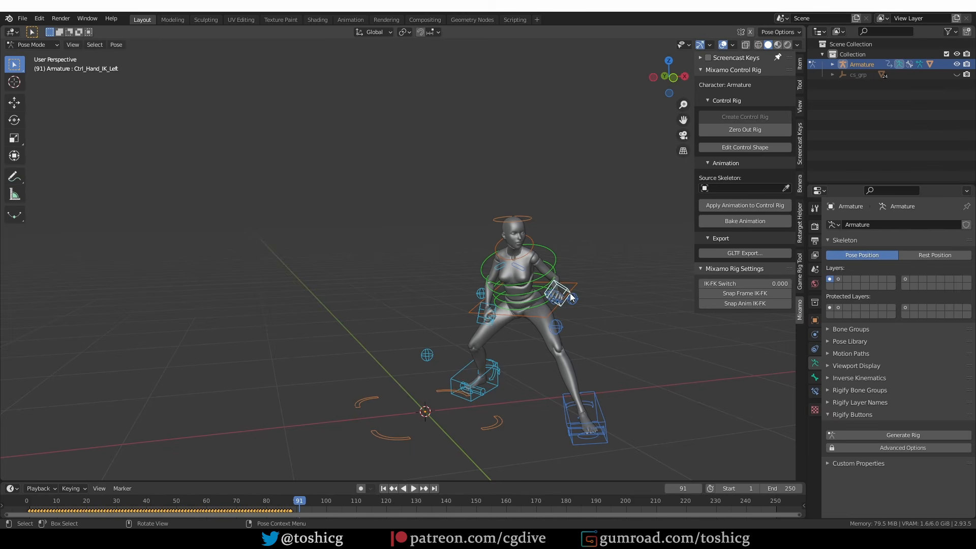
{"action": "key", "text": "g"}
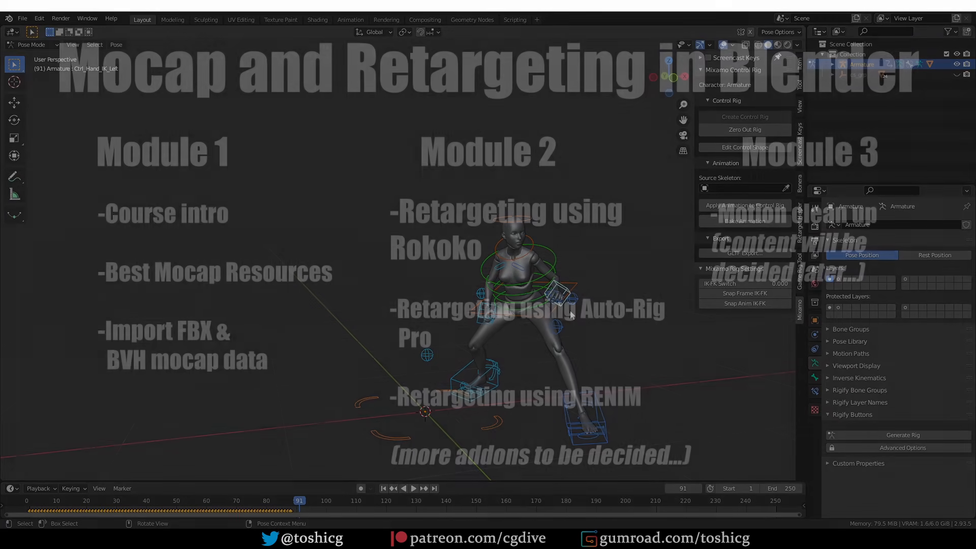
{"action": "right_click", "coordinate": [577, 304]}
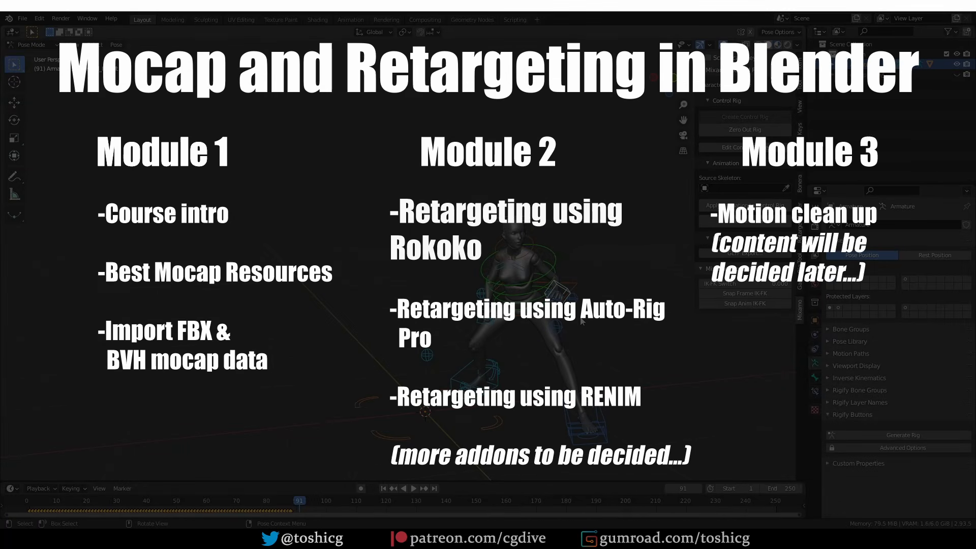
{"action": "key", "text": "g"}
{"action": "right_click", "coordinate": [602, 316]}
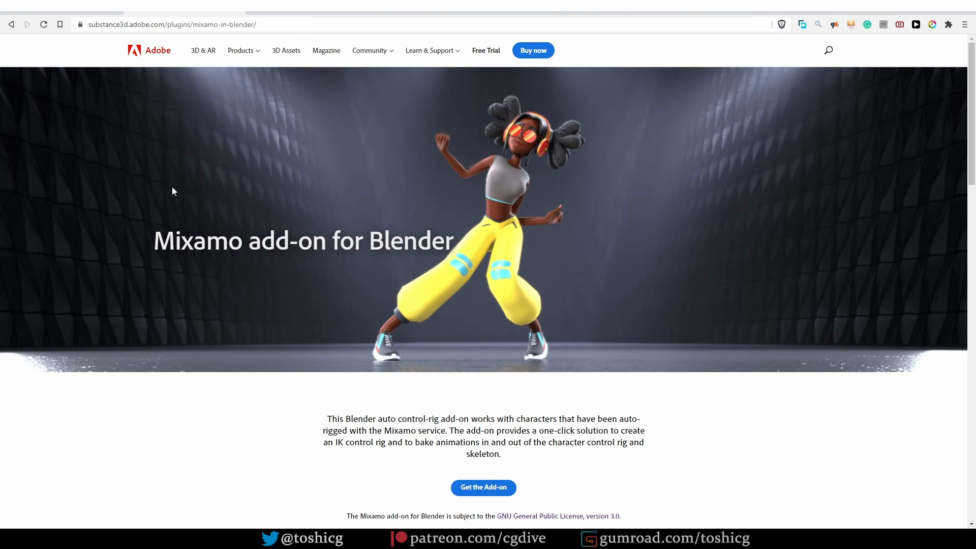
Get the Mixamo add-on from its Adobe page, switch to Blender and install mixamo_rig_1.10.18.zip from the BlenderScripts folder.
{"action": "left_click", "coordinate": [483, 487]}
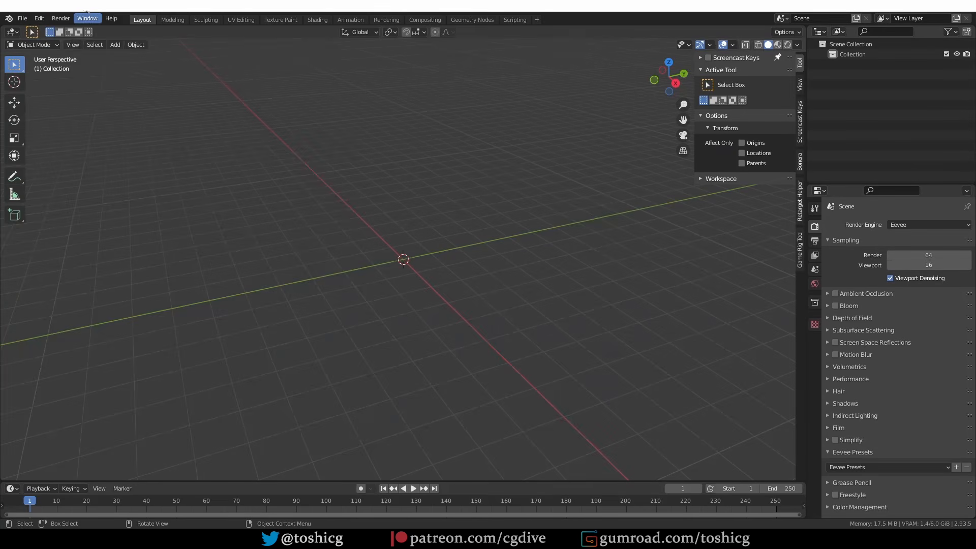
{"action": "left_click", "coordinate": [38, 19]}
{"action": "left_click", "coordinate": [52, 163]}
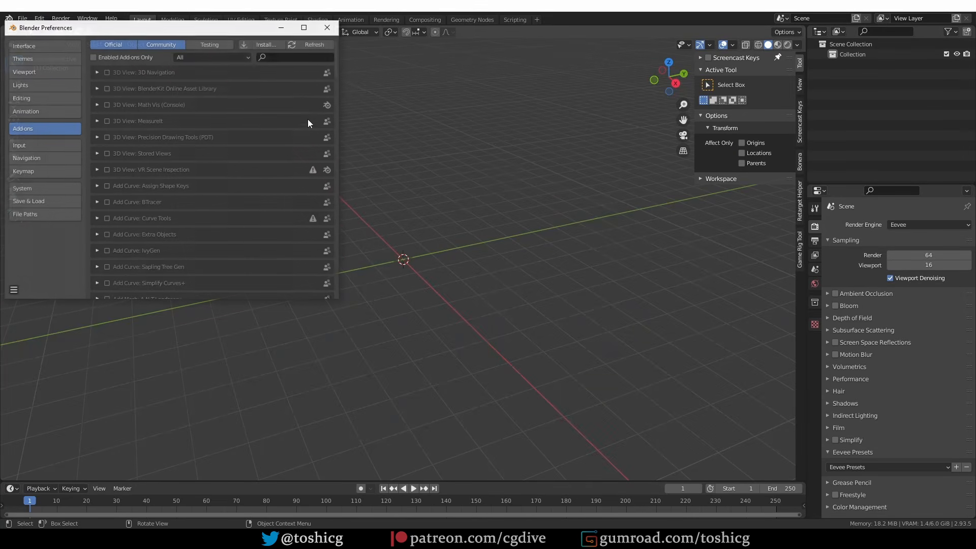
{"action": "left_click", "coordinate": [262, 45]}
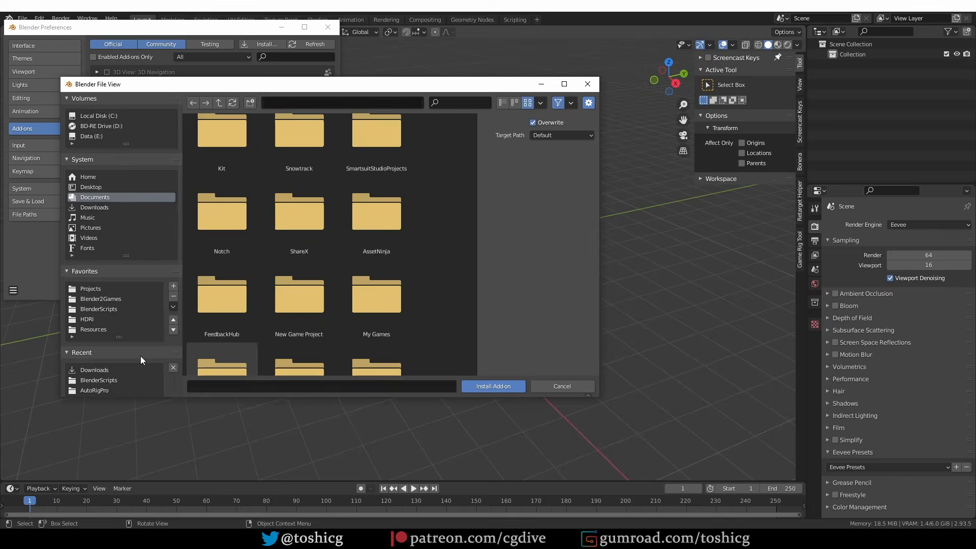
{"action": "left_click", "coordinate": [98, 380]}
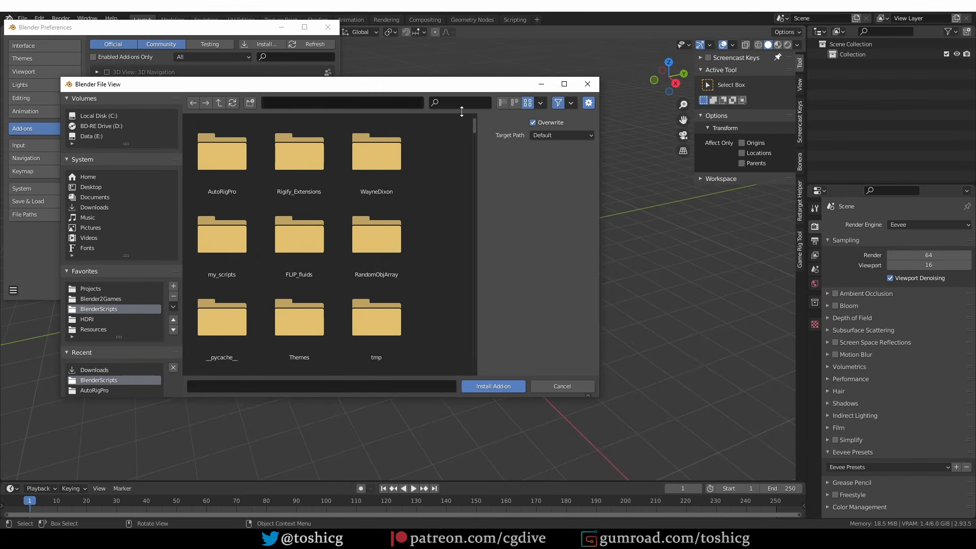
{"action": "left_click", "coordinate": [458, 103]}
{"action": "type", "text": "mixa"}
{"action": "key", "text": "Return"}
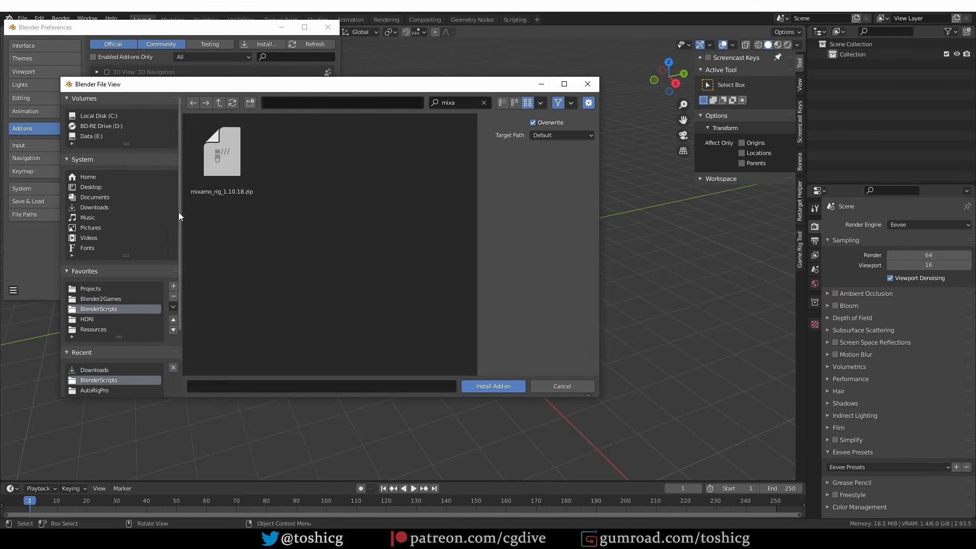
{"action": "double_click", "coordinate": [230, 161]}
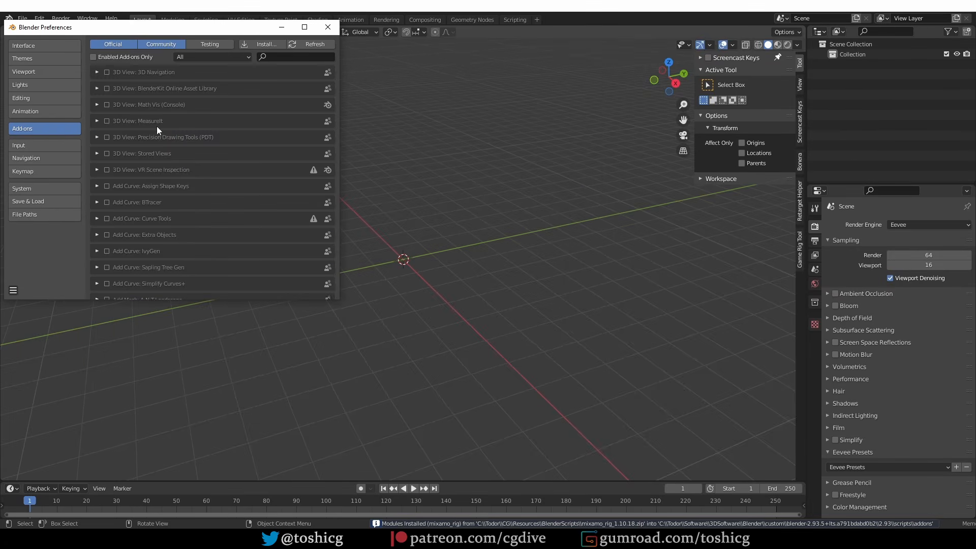
Enable the Mixamo Rig add-on, review its details and show its Mixamo controls in the 3D viewport.
{"action": "left_click", "coordinate": [106, 72]}
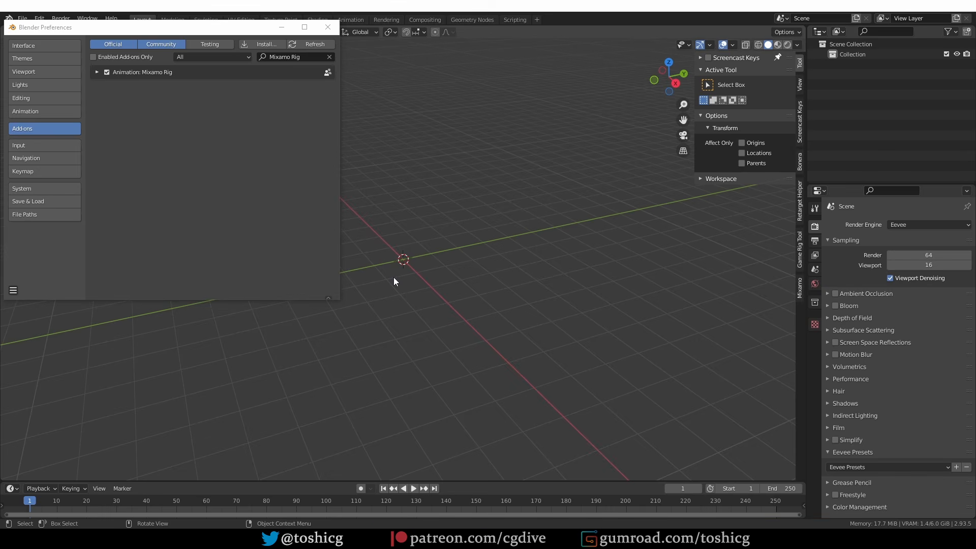
{"action": "left_click", "coordinate": [94, 72]}
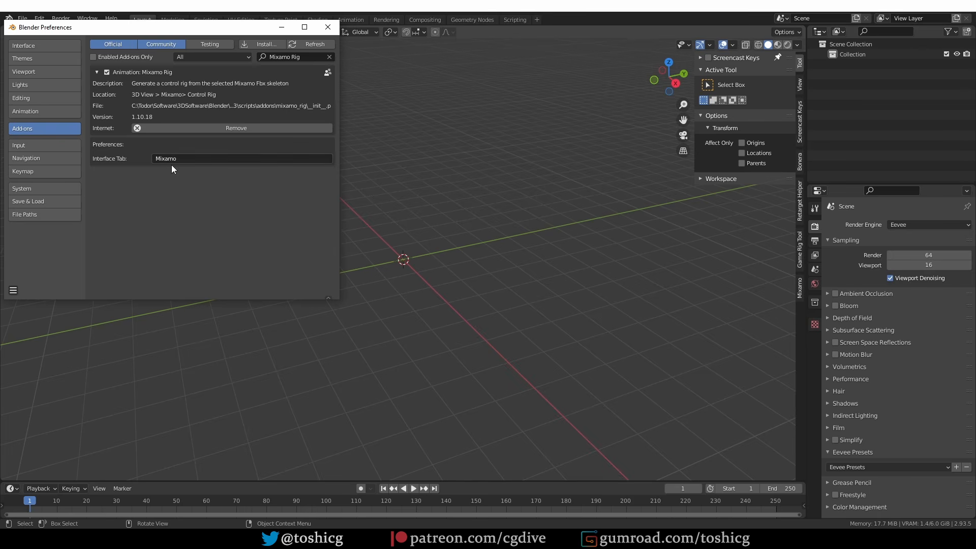
{"action": "left_click", "coordinate": [328, 27]}
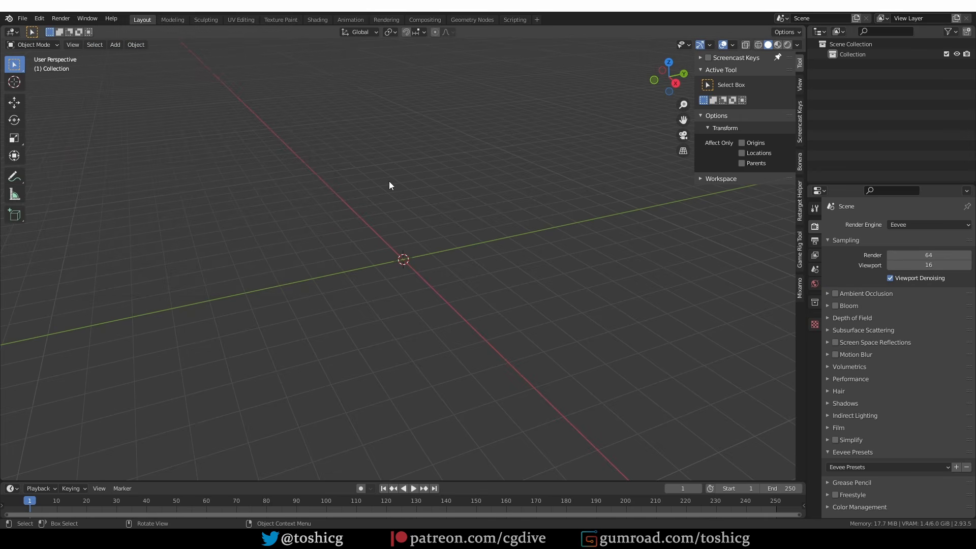
{"action": "left_click", "coordinate": [798, 291]}
{"action": "key", "text": "alt+shift+c"}
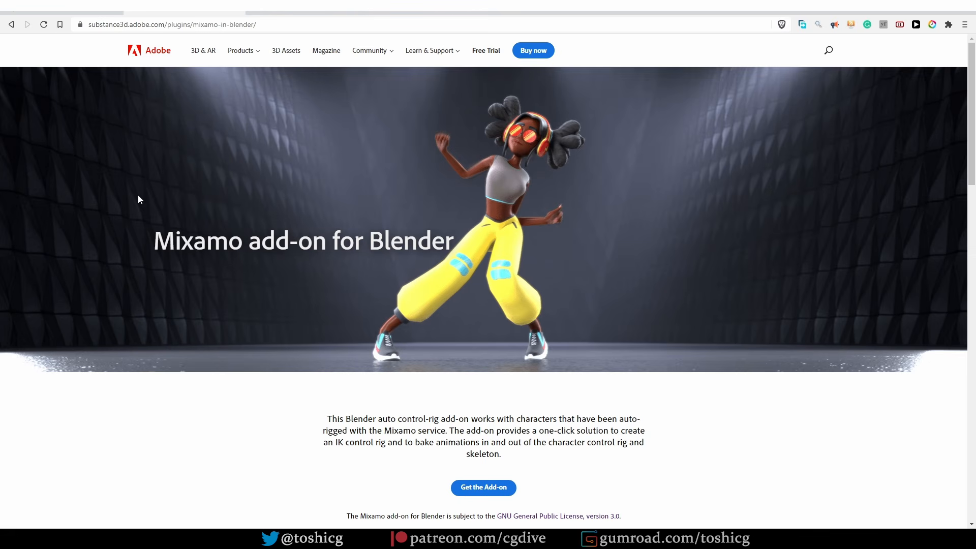
Switch to the Mixamo website, search the characters for ninja and choose the Ninja character.
{"action": "left_click", "coordinate": [60, 7]}
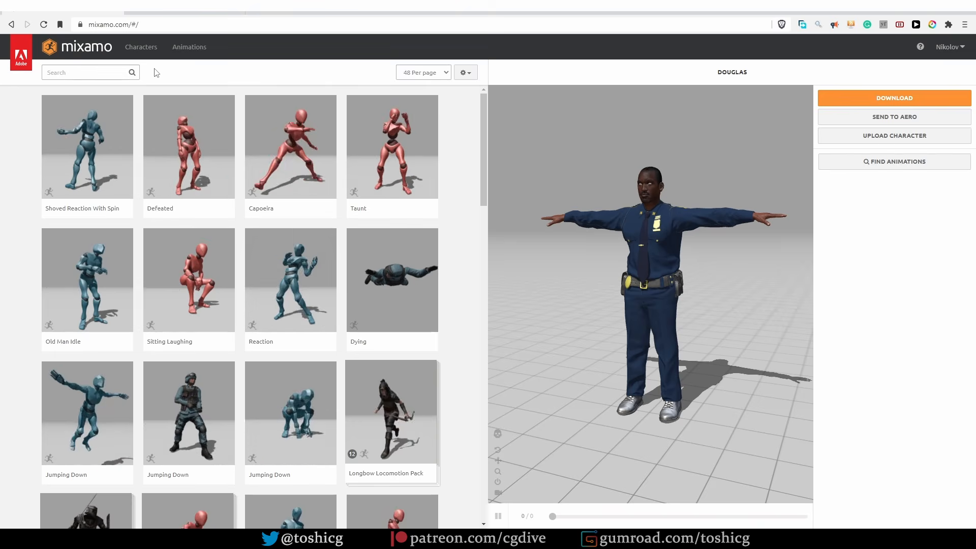
{"action": "left_click", "coordinate": [142, 46]}
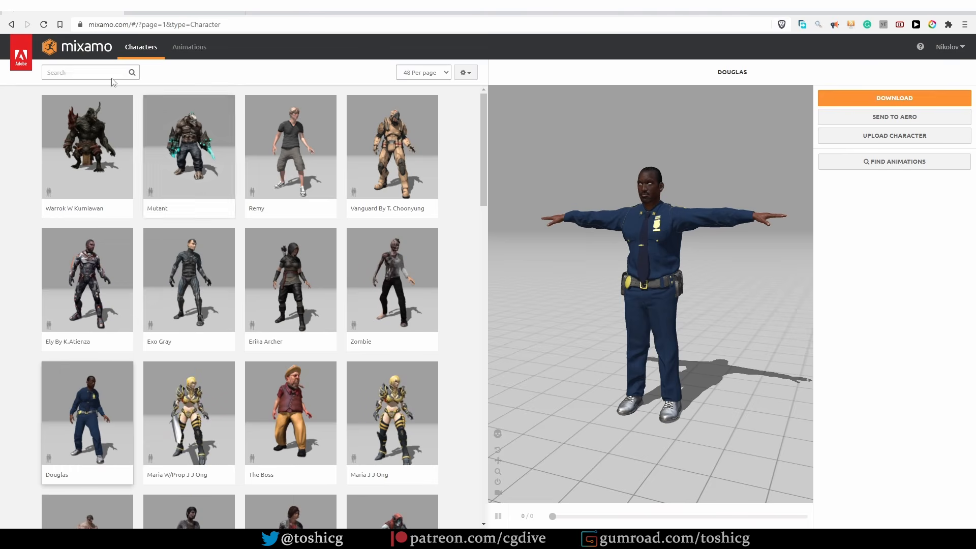
{"action": "left_click", "coordinate": [103, 66]}
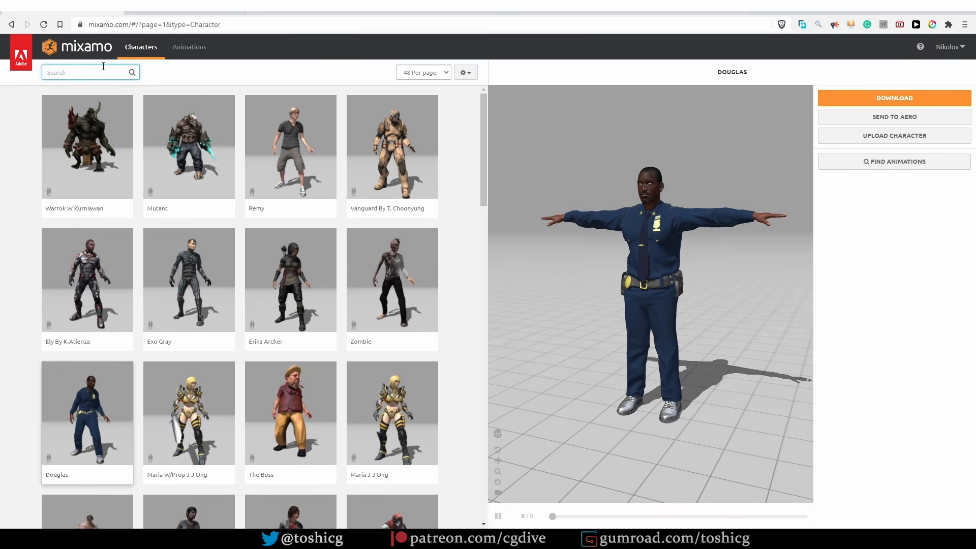
{"action": "type", "text": "ninja"}
{"action": "key", "text": "Return"}
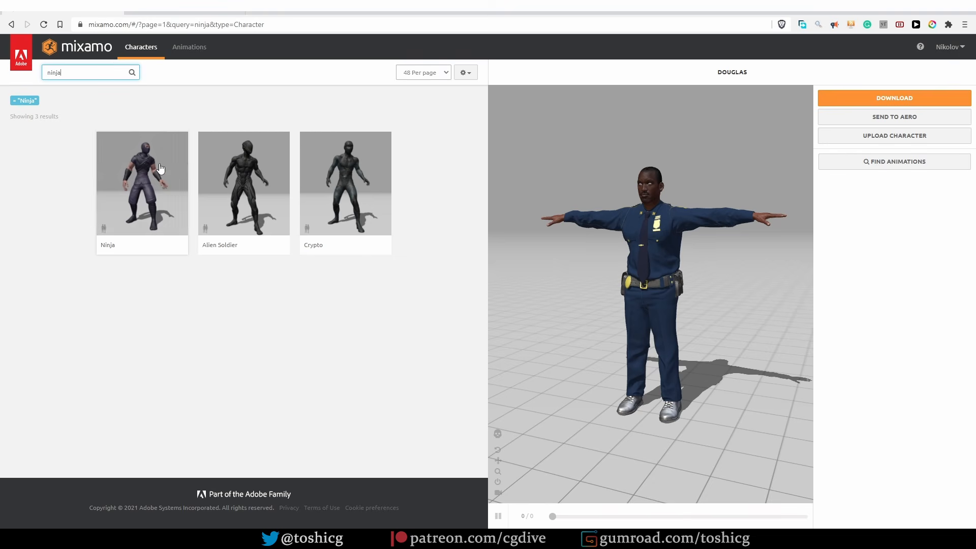
{"action": "left_click", "coordinate": [153, 181]}
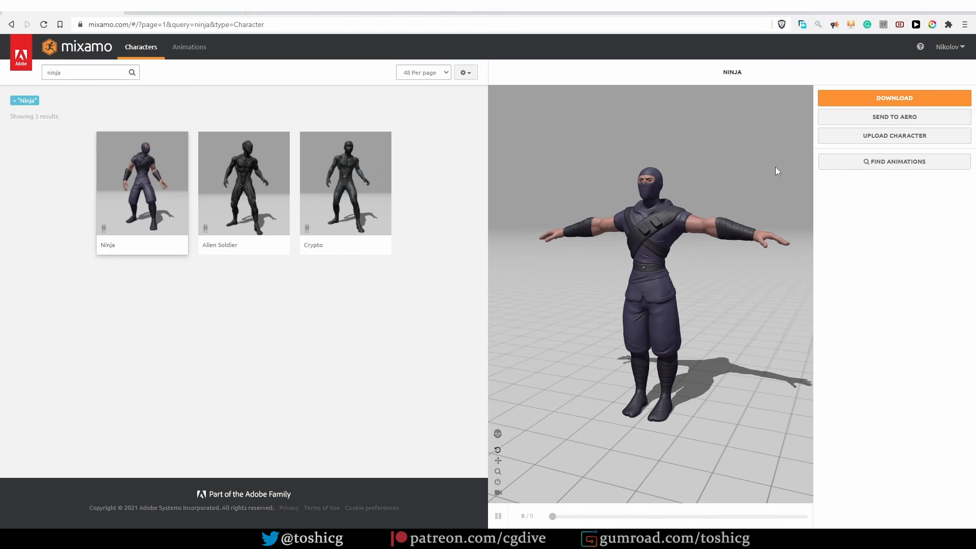
Apply the Walk Backward animation to the Ninja and download it as FBX Binary with skin at 30 frames per second.
{"action": "left_click", "coordinate": [199, 52]}
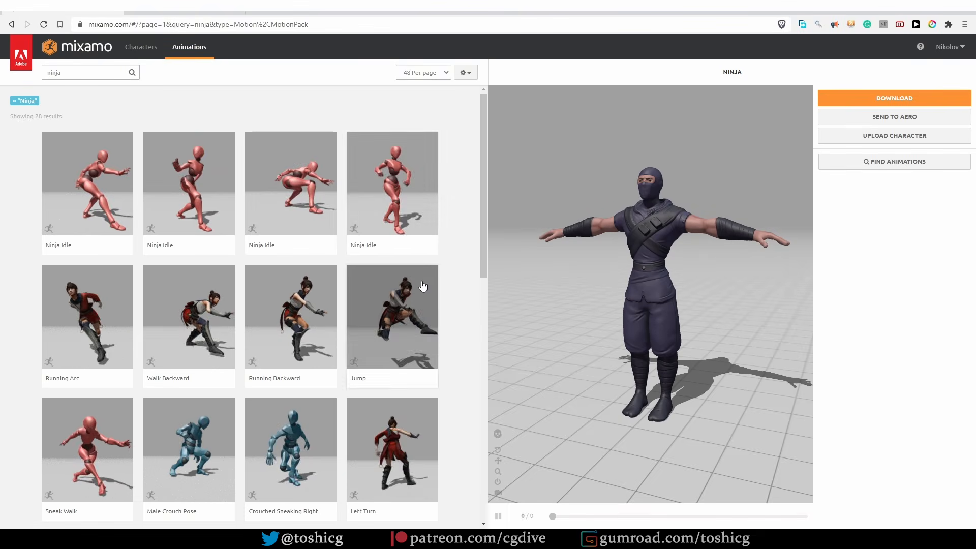
{"action": "left_click", "coordinate": [154, 310]}
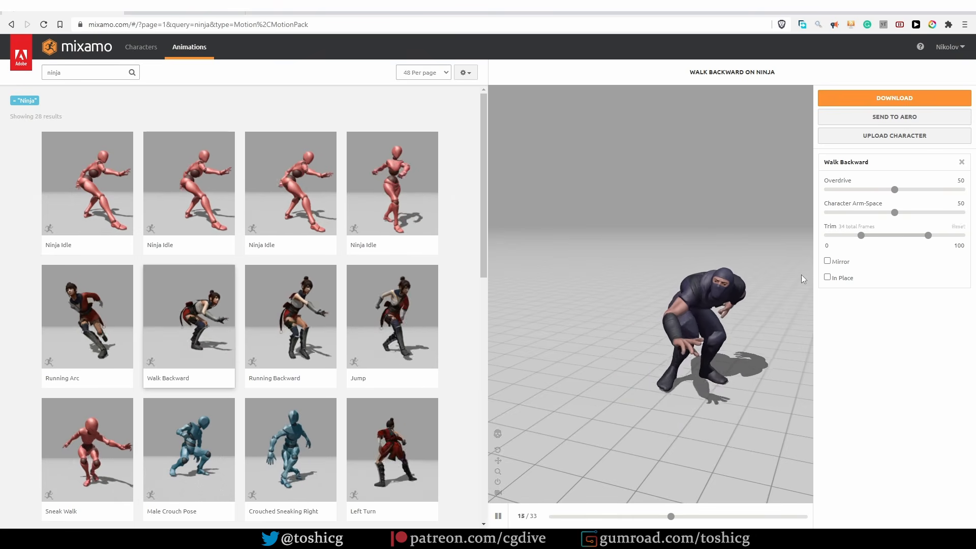
{"action": "left_click", "coordinate": [867, 99]}
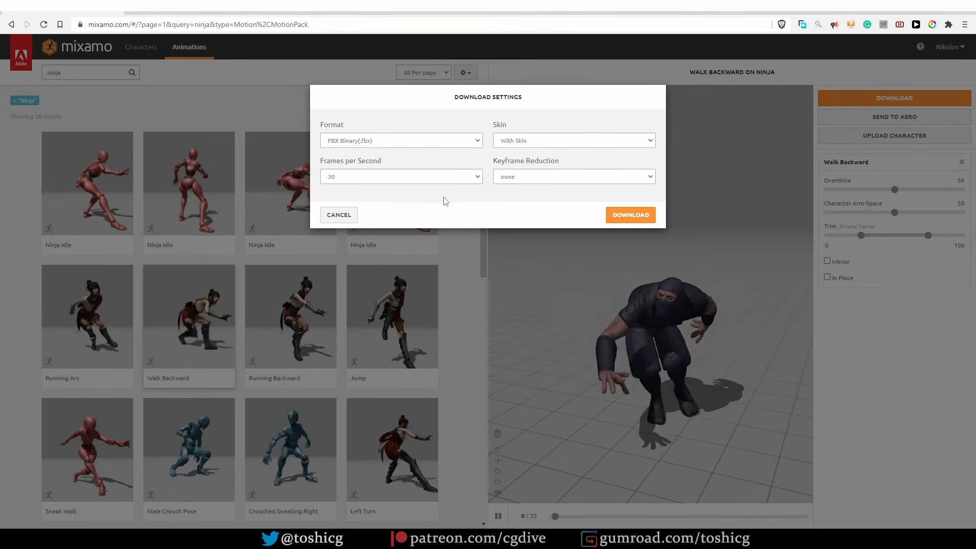
{"action": "left_click", "coordinate": [630, 215]}
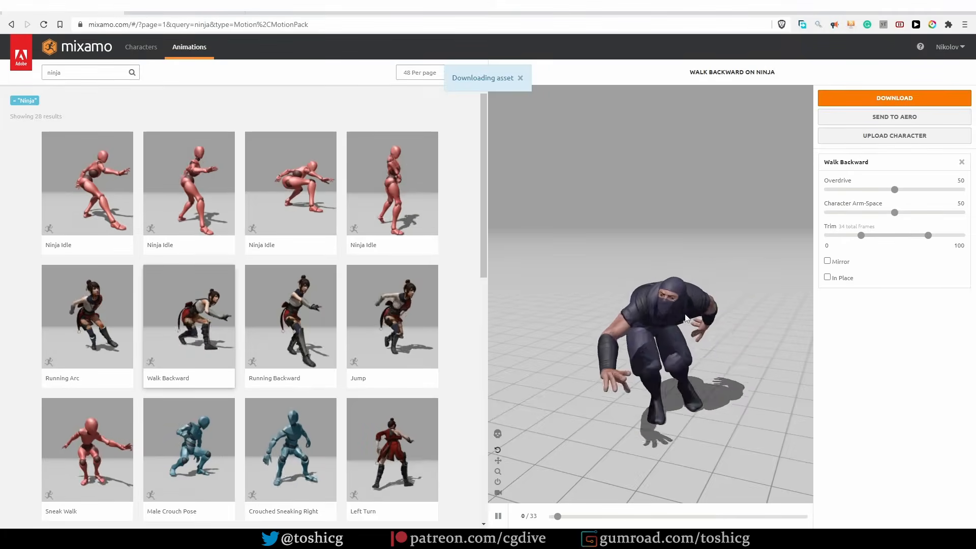
Search the Mixamo characters for bot, choose X Bot and download it with Walk Backward as FBX Binary with skin at 30 frames per second.
{"action": "left_click", "coordinate": [141, 47]}
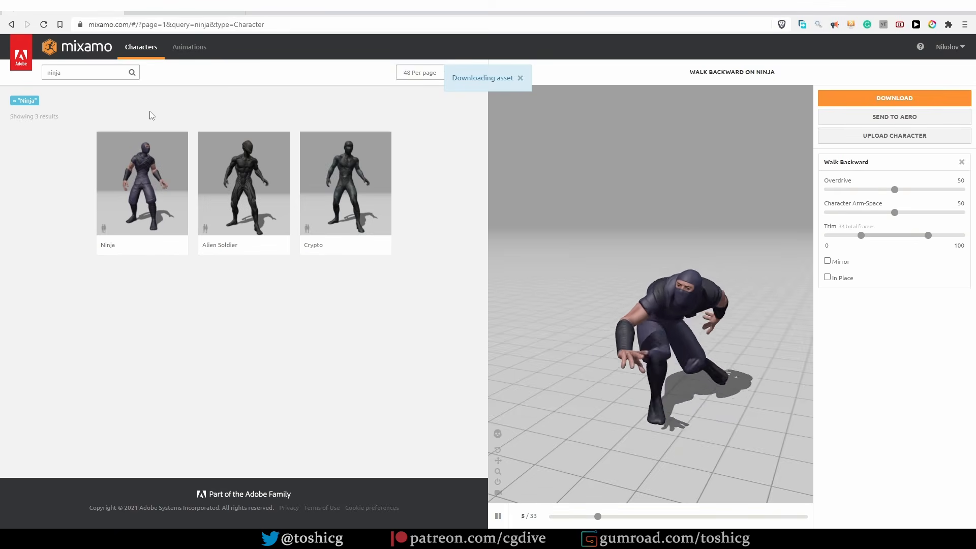
{"action": "left_click", "coordinate": [99, 74]}
{"action": "double_click", "coordinate": [99, 74]}
{"action": "type", "text": "bot"}
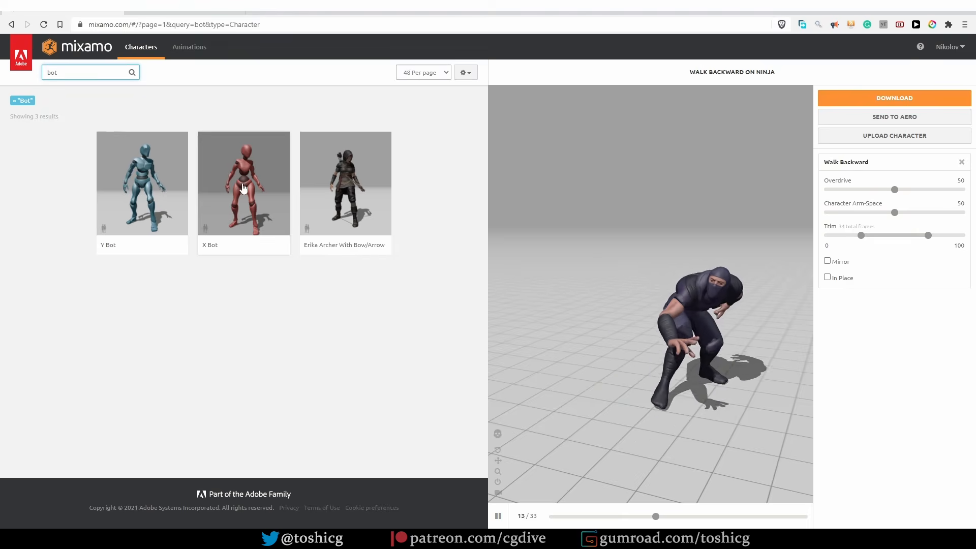
{"action": "left_click", "coordinate": [243, 181]}
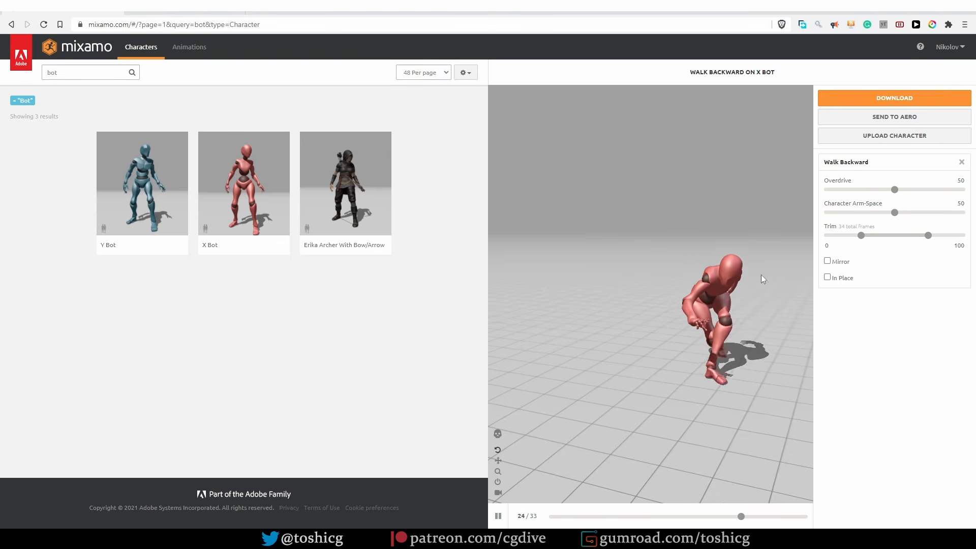
{"action": "left_click", "coordinate": [864, 101]}
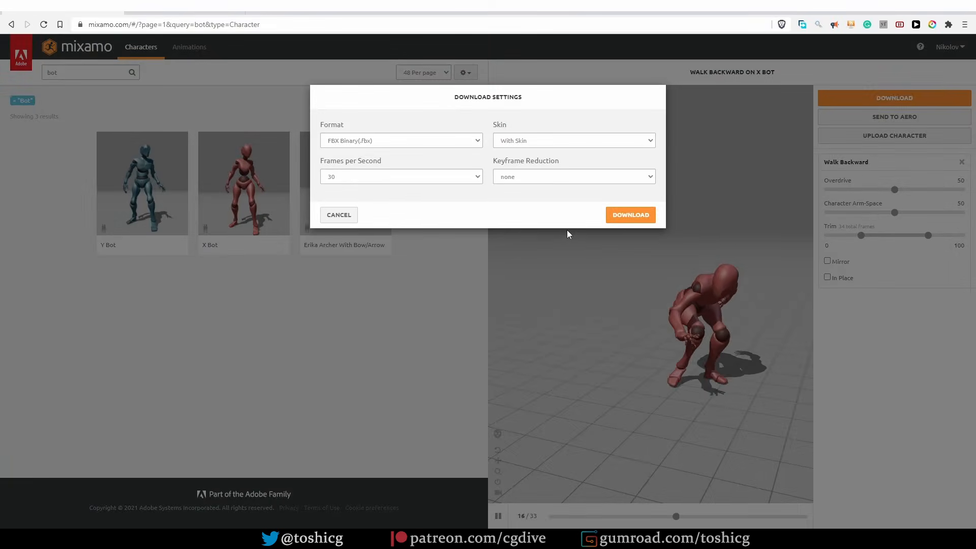
{"action": "left_click", "coordinate": [630, 216]}
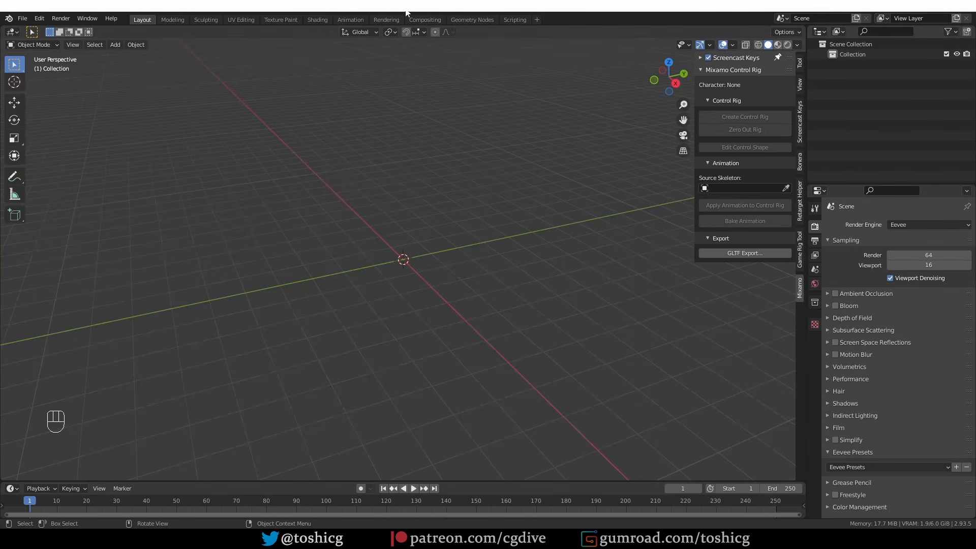
Switch to Blender and import the ninja from Walk Backward.fbx in the Downloads folder into the first window's scene.
{"action": "mouse_move", "coordinate": [163, 539]}
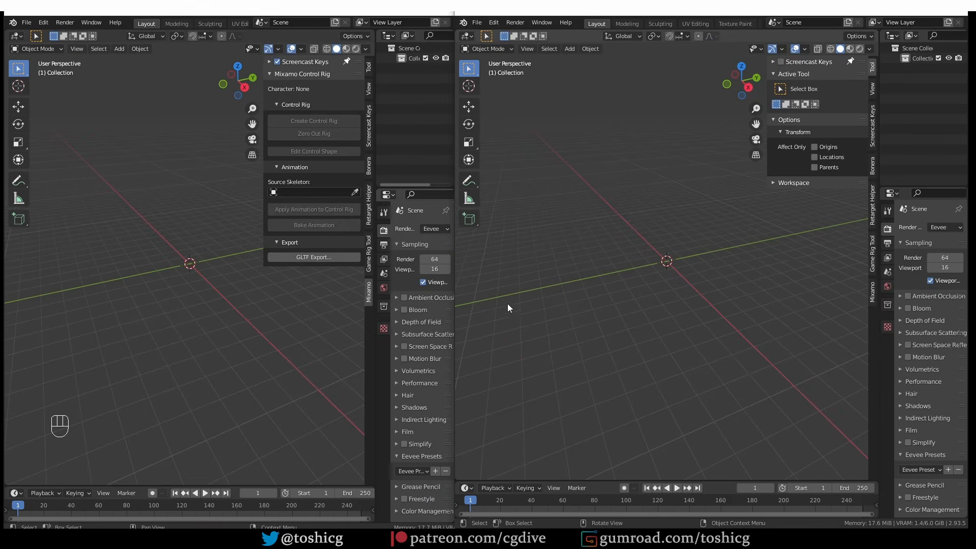
{"action": "left_click", "coordinate": [26, 22]}
{"action": "mouse_move", "coordinate": [69, 162]}
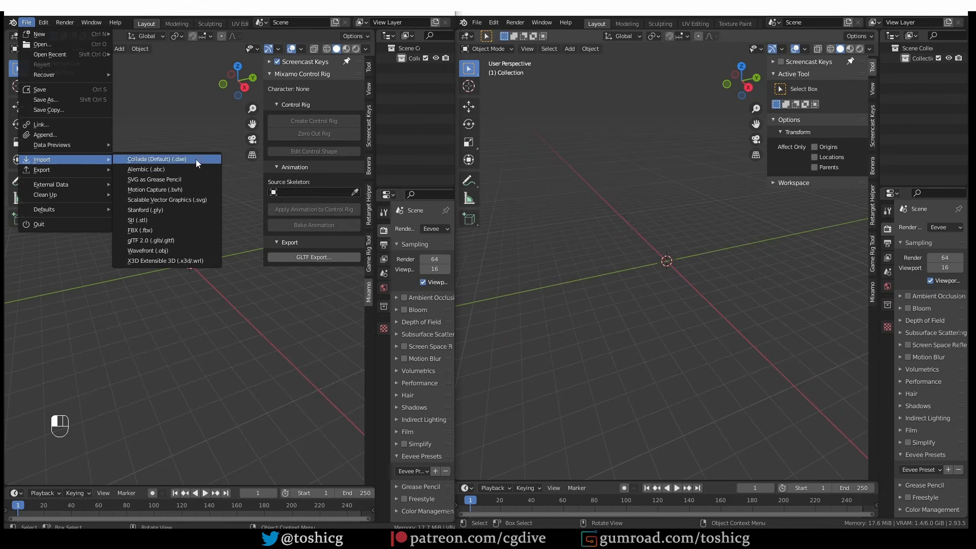
{"action": "left_click", "coordinate": [189, 230]}
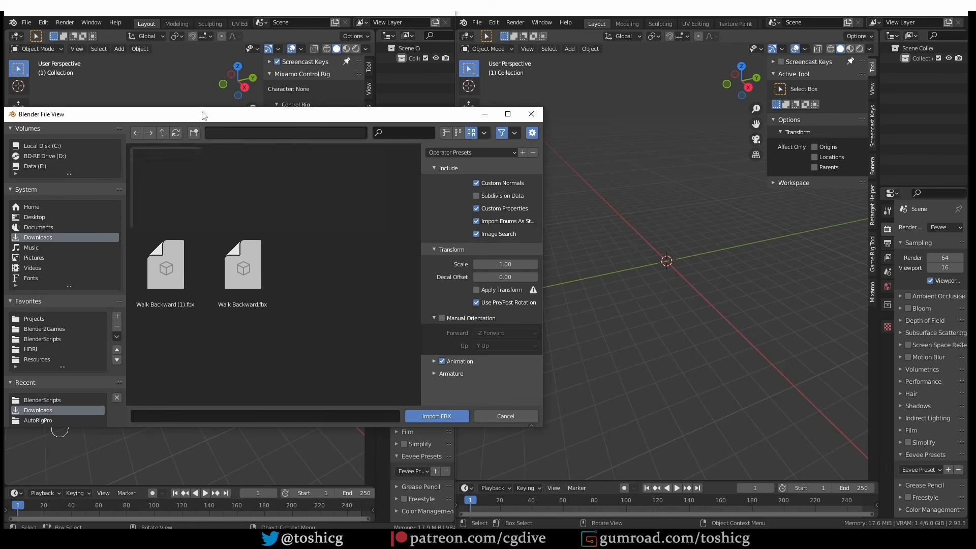
{"action": "left_click_drag", "start_coordinate": [205, 114], "coordinate": [373, 85]}
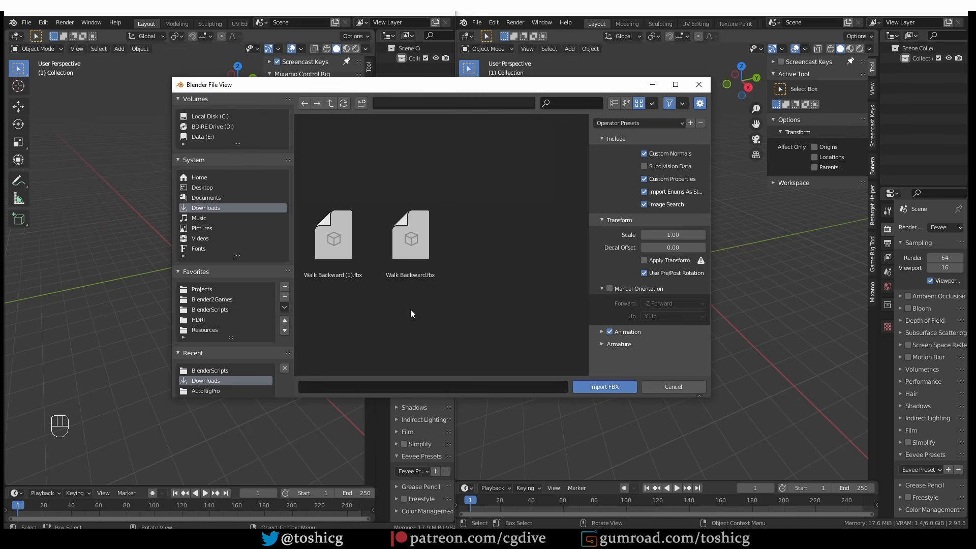
{"action": "left_click", "coordinate": [409, 265]}
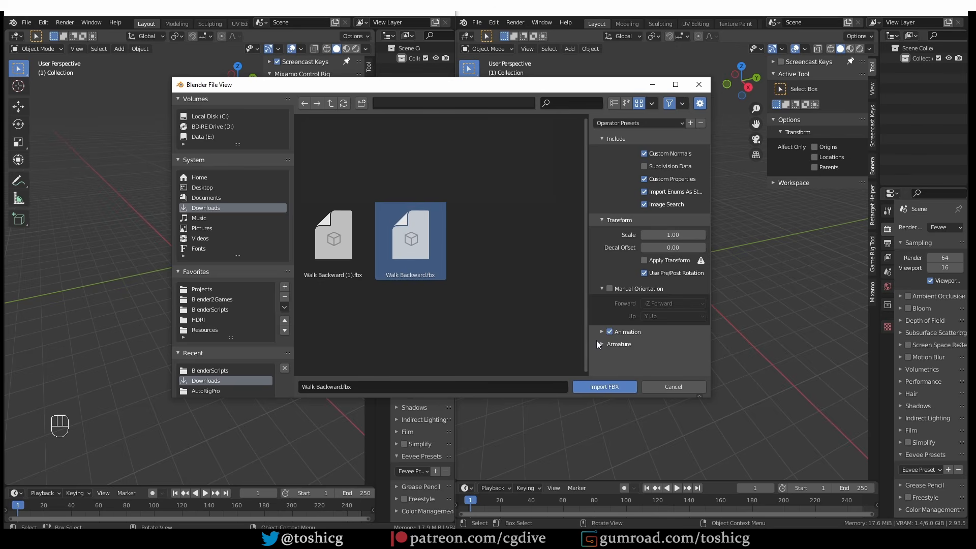
{"action": "left_click", "coordinate": [600, 388]}
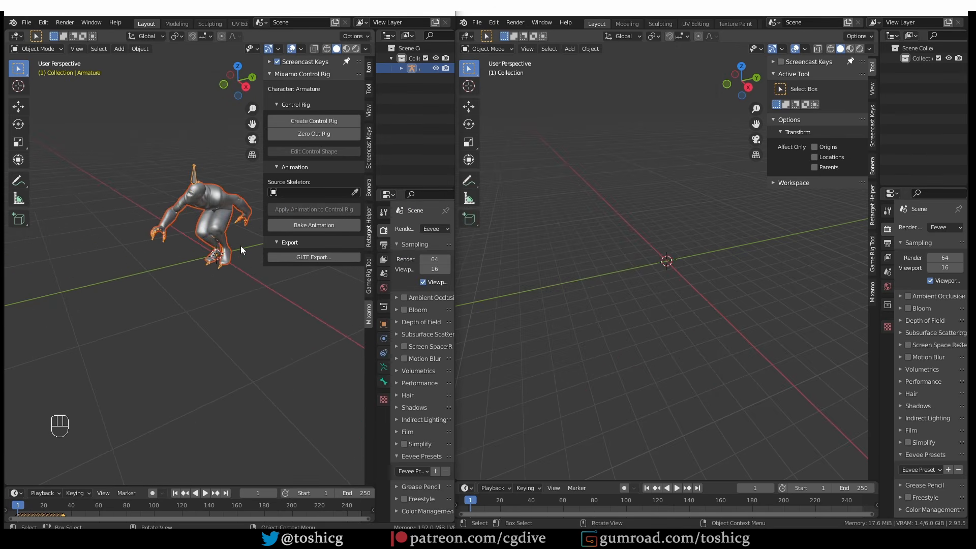
{"action": "middle_click_drag", "start_coordinate": [241, 247], "coordinate": [205, 256], "text": "shift"}
Import the X Bot from Walk Backward (1).fbx in the Downloads folder into the second Blender window's scene.
{"action": "left_click", "coordinate": [477, 22]}
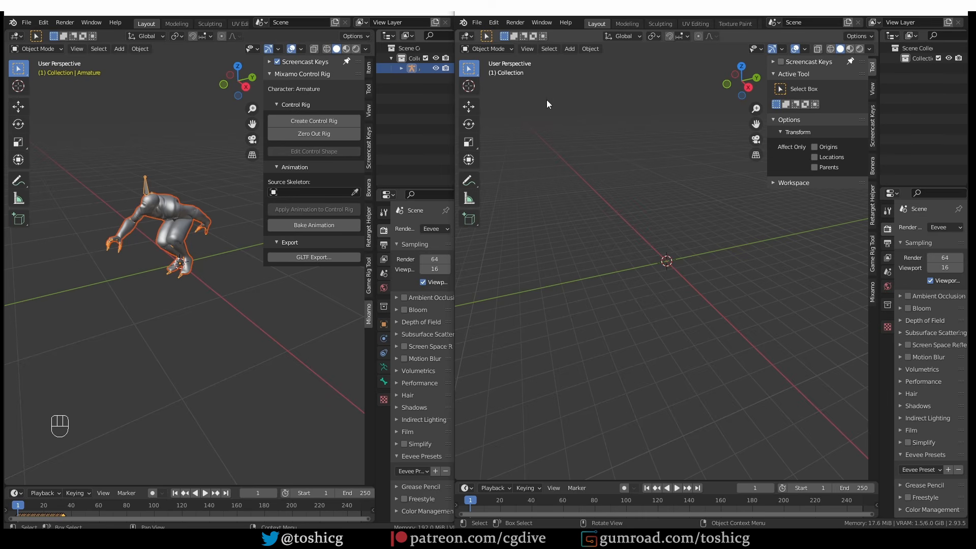
{"action": "left_click", "coordinate": [477, 22]}
{"action": "mouse_move", "coordinate": [500, 158]}
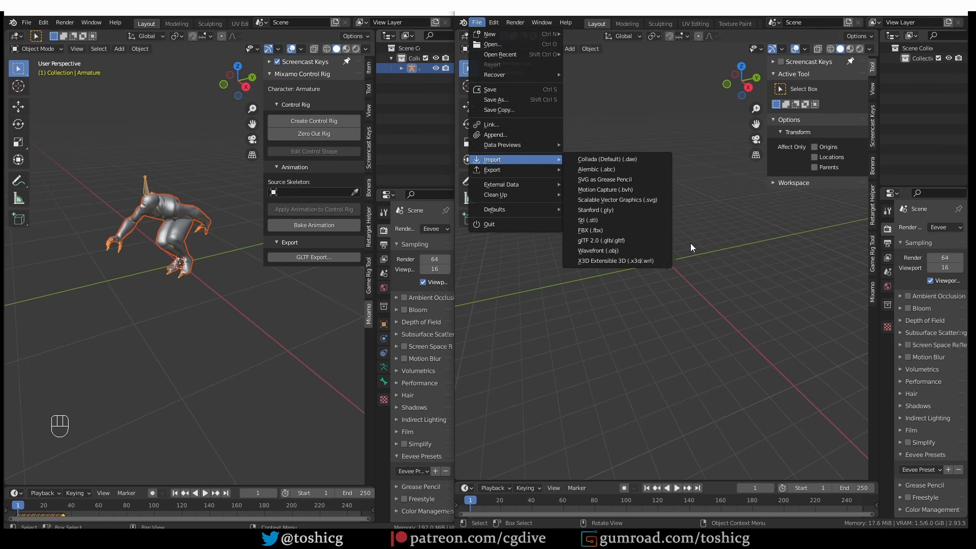
{"action": "left_click", "coordinate": [625, 230]}
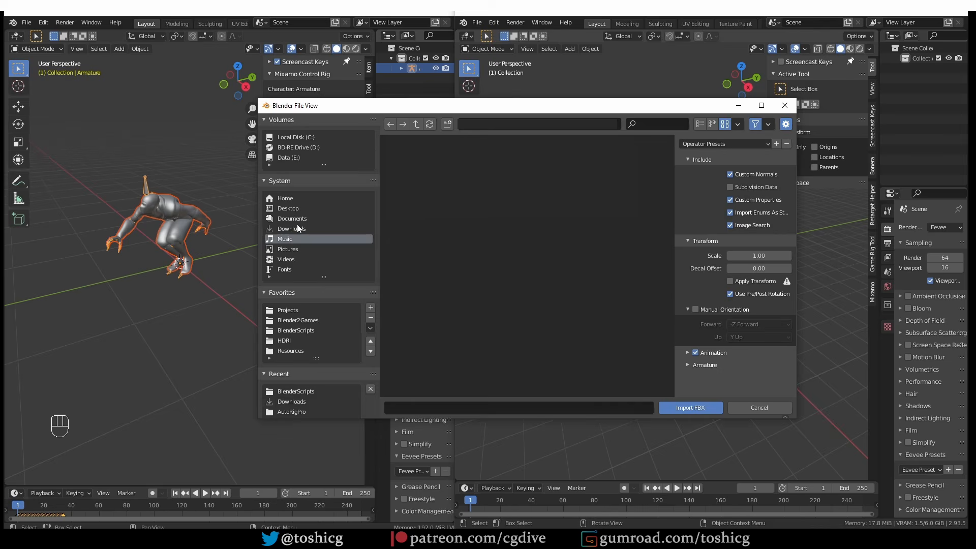
{"action": "left_click", "coordinate": [297, 228]}
{"action": "left_click", "coordinate": [419, 262]}
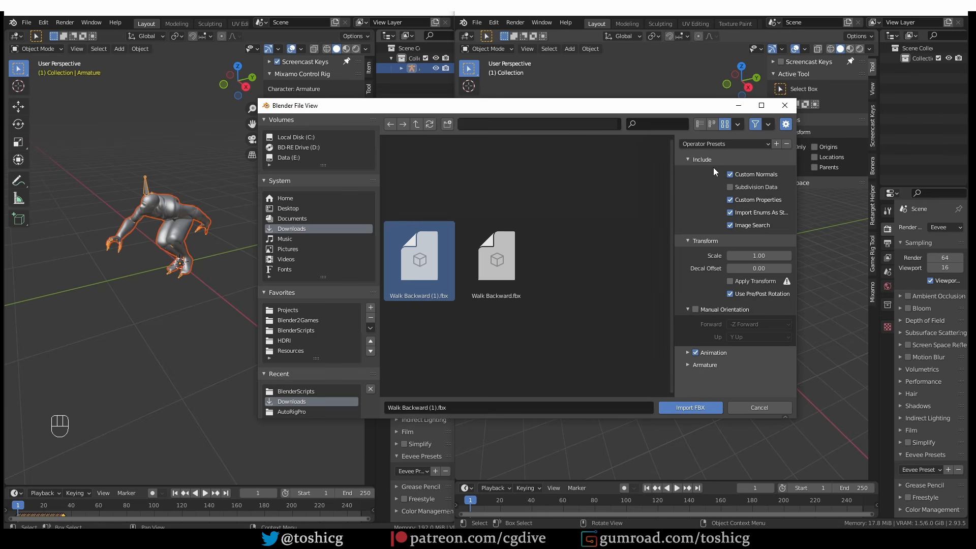
{"action": "left_click", "coordinate": [692, 407]}
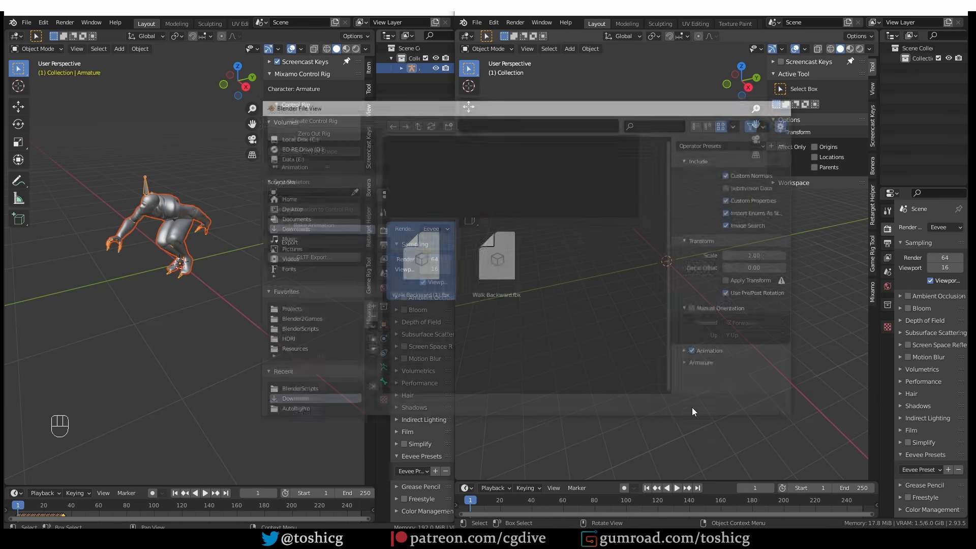
{"action": "scroll", "coordinate": [686, 285], "scroll_direction": "up", "scroll_amount": 5}
{"action": "middle_click_drag", "start_coordinate": [670, 226], "coordinate": [655, 301]}
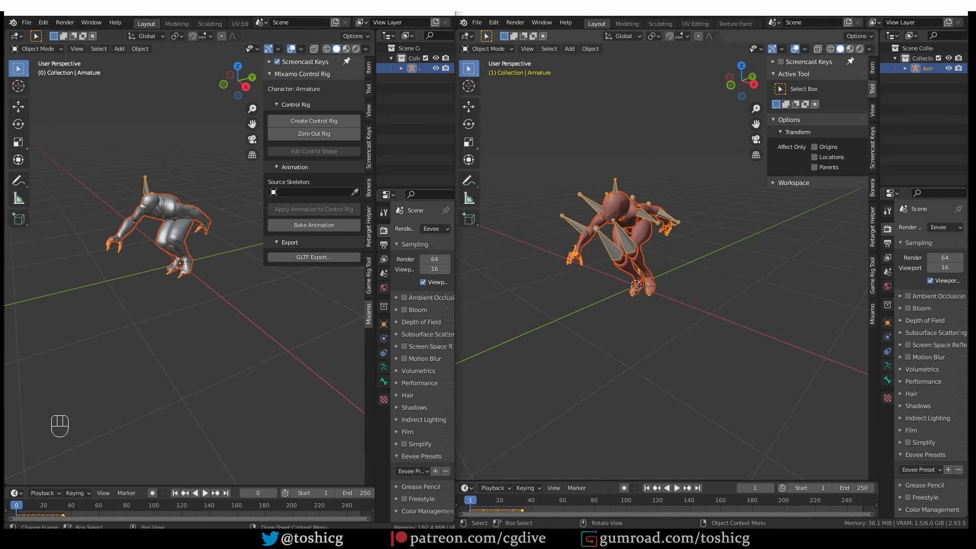
Play the imported walk animation in both Blender windows to check each character's motion.
{"action": "left_click", "coordinate": [16, 508]}
{"action": "key", "text": "space"}
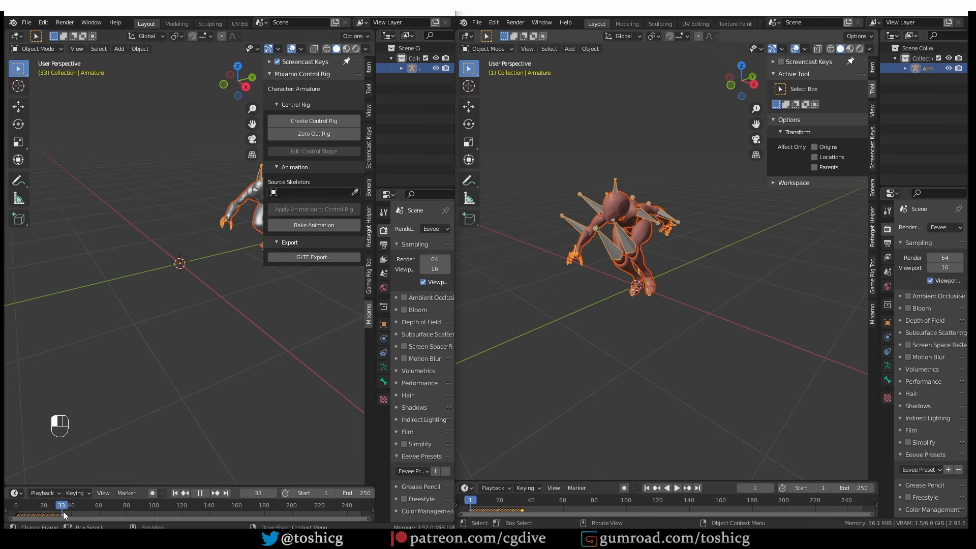
{"action": "key", "text": "Escape"}
{"action": "left_click", "coordinate": [508, 502]}
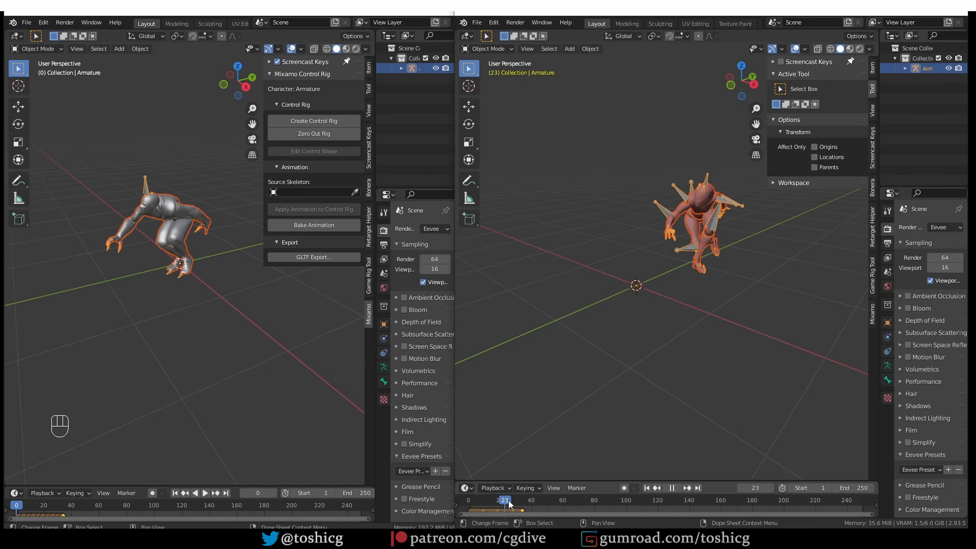
{"action": "key", "text": "space"}
{"action": "left_click", "coordinate": [468, 505]}
{"action": "key", "text": "space"}
Create a control rig from the ninja's armature with Apply Animation, IK Arms and IK Legs enabled.
{"action": "scroll", "coordinate": [187, 212], "scroll_direction": "up", "scroll_amount": 3}
{"action": "middle_click_drag", "start_coordinate": [187, 212], "coordinate": [156, 170]}
{"action": "left_click", "coordinate": [151, 160]}
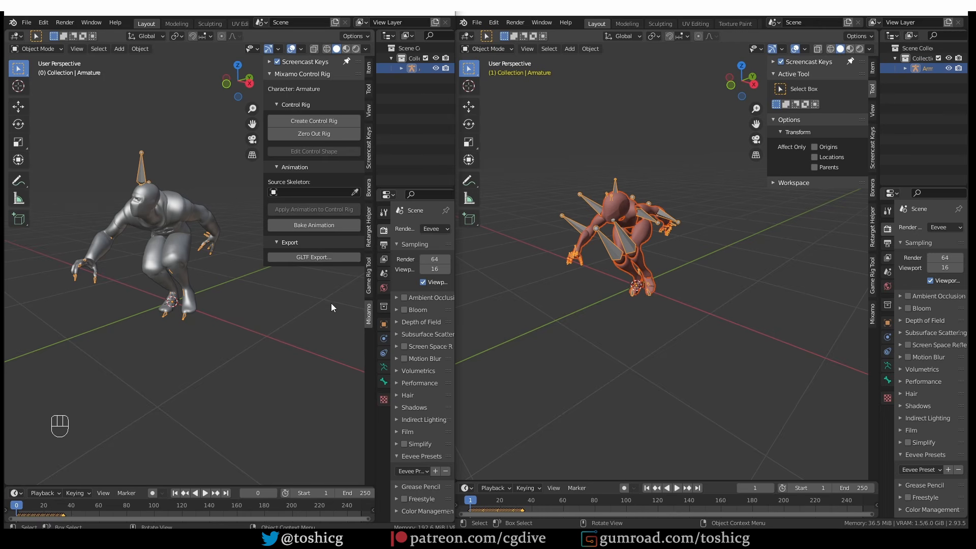
{"action": "left_click", "coordinate": [317, 122]}
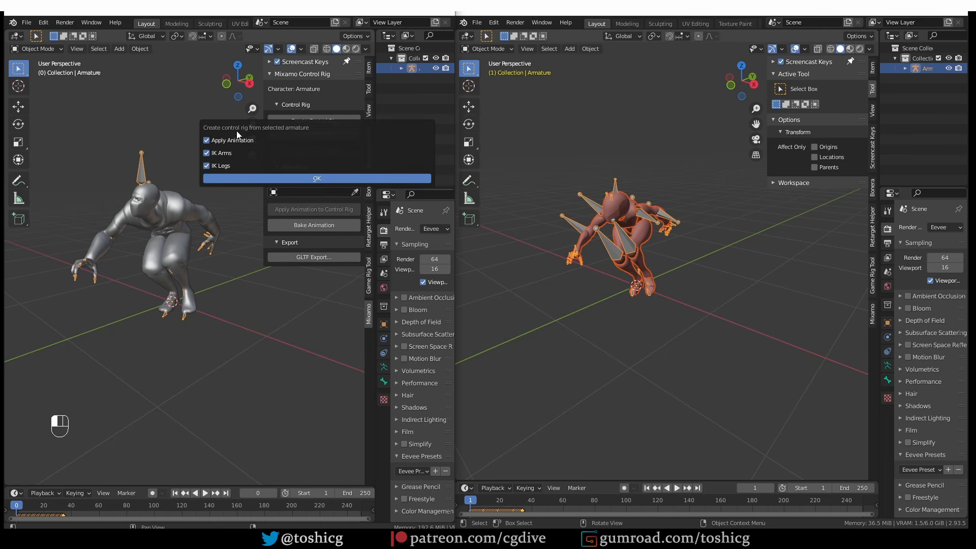
{"action": "left_click", "coordinate": [246, 178]}
Enter Pose Mode and try moving the ninja's hand and right foot IK controls at frame 3.
{"action": "key", "text": "Tab"}
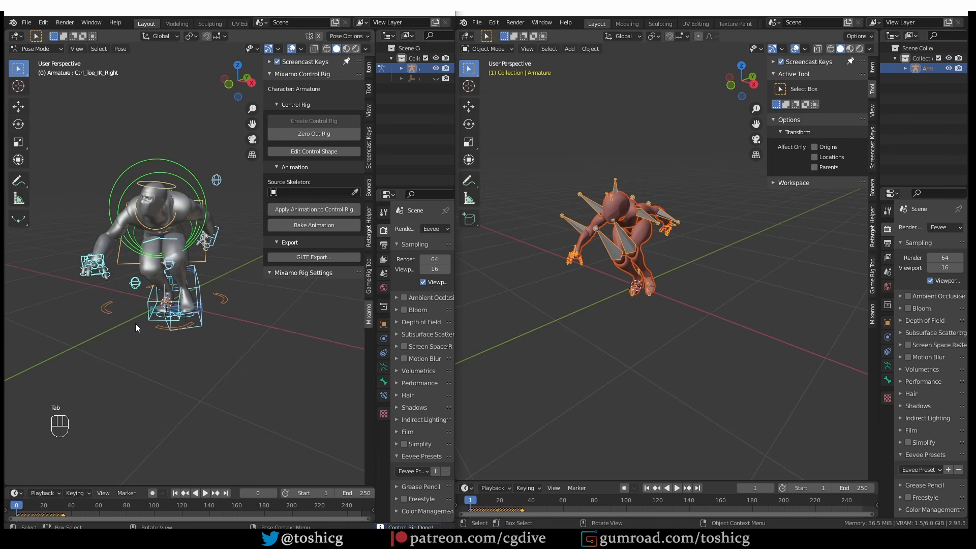
{"action": "left_click", "coordinate": [89, 264]}
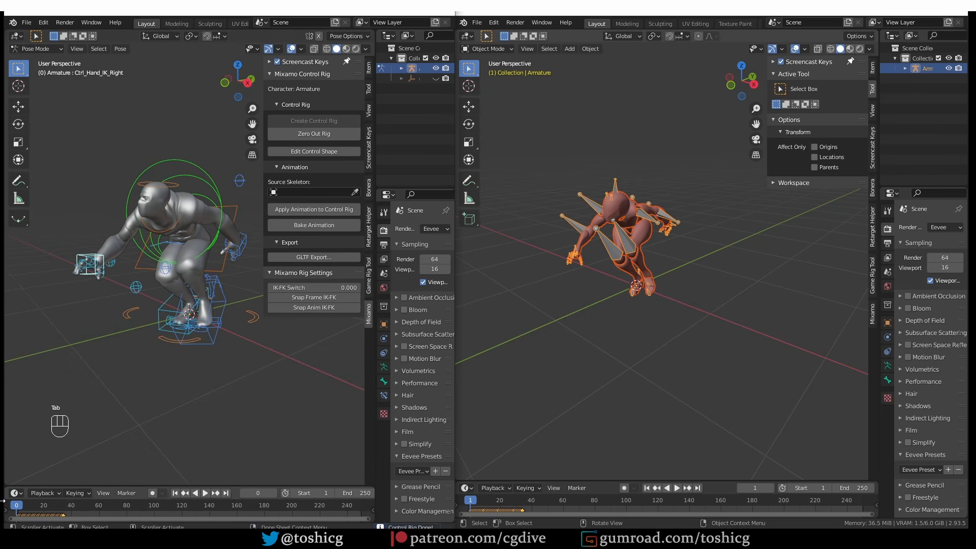
{"action": "mouse_move", "coordinate": [15, 508]}
{"action": "left_mouse_down"}
{"action": "mouse_move", "coordinate": [39, 509]}
{"action": "mouse_move", "coordinate": [20, 509]}
{"action": "left_mouse_up"}
{"action": "key", "text": "g"}
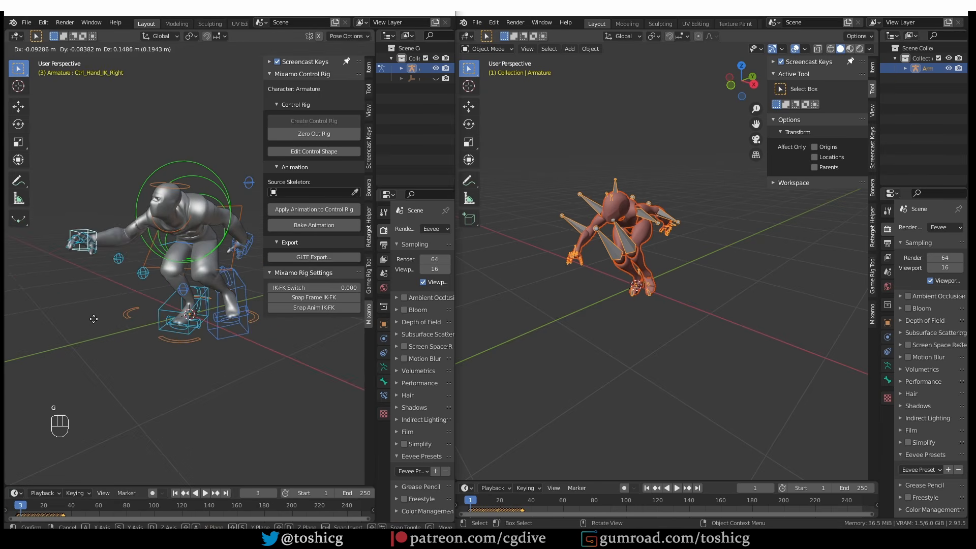
{"action": "right_click", "coordinate": [89, 356]}
{"action": "left_click", "coordinate": [249, 245]}
{"action": "key", "text": "b"}
{"action": "right_click", "coordinate": [253, 279]}
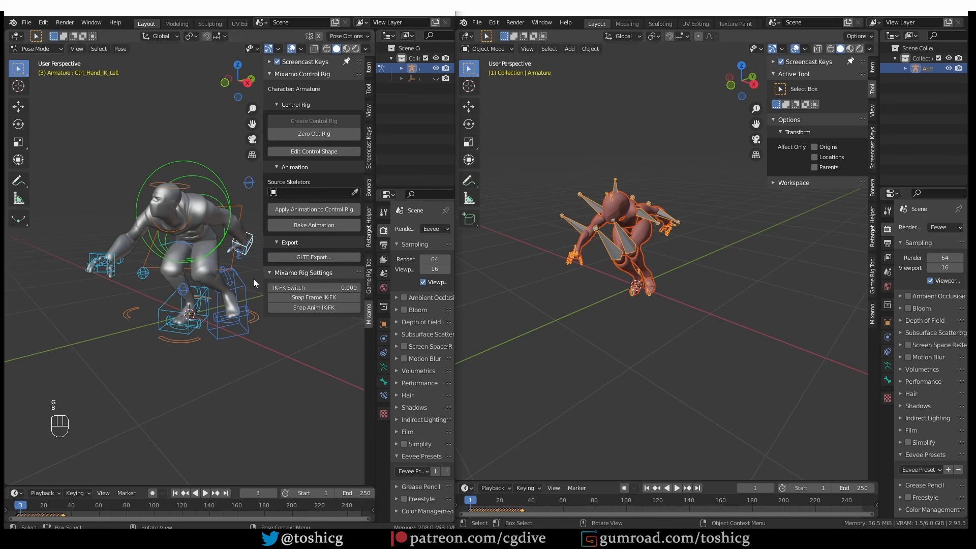
{"action": "key", "text": "g"}
{"action": "right_click", "coordinate": [239, 254]}
{"action": "left_click", "coordinate": [164, 326]}
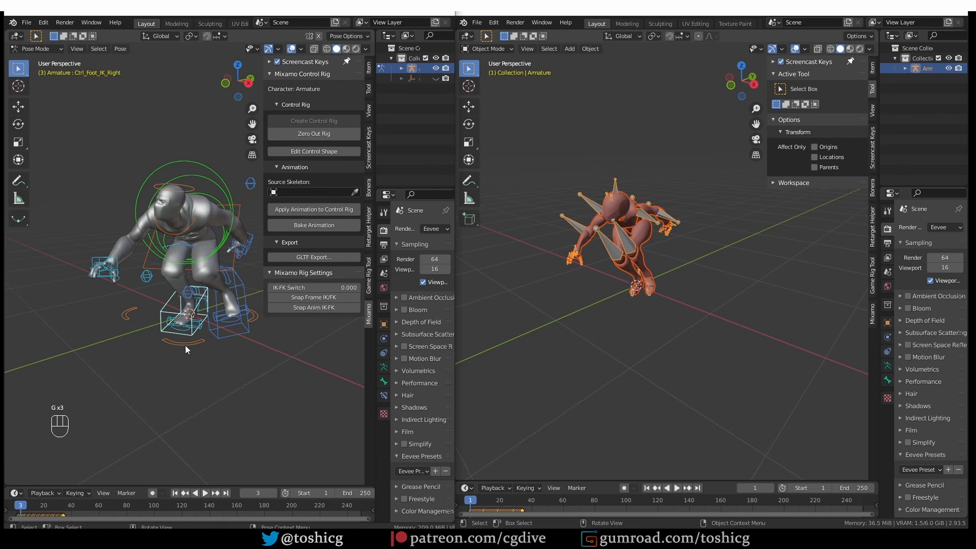
Try rotating the ninja's torso and head controls without keeping the changed pose.
{"action": "left_click", "coordinate": [197, 216]}
{"action": "key", "text": "r"}
{"action": "middle_click_drag", "start_coordinate": [197, 217], "coordinate": [176, 194]}
{"action": "right_click", "coordinate": [167, 197]}
{"action": "left_click", "coordinate": [171, 185]}
{"action": "key", "text": "r"}
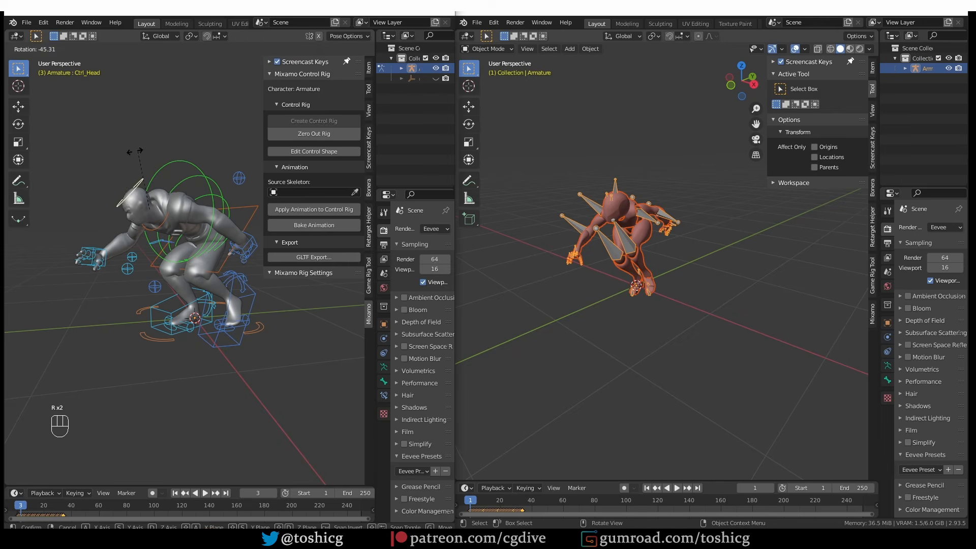
{"action": "right_click", "coordinate": [196, 294]}
{"action": "middle_click_drag", "start_coordinate": [197, 294], "coordinate": [233, 274]}
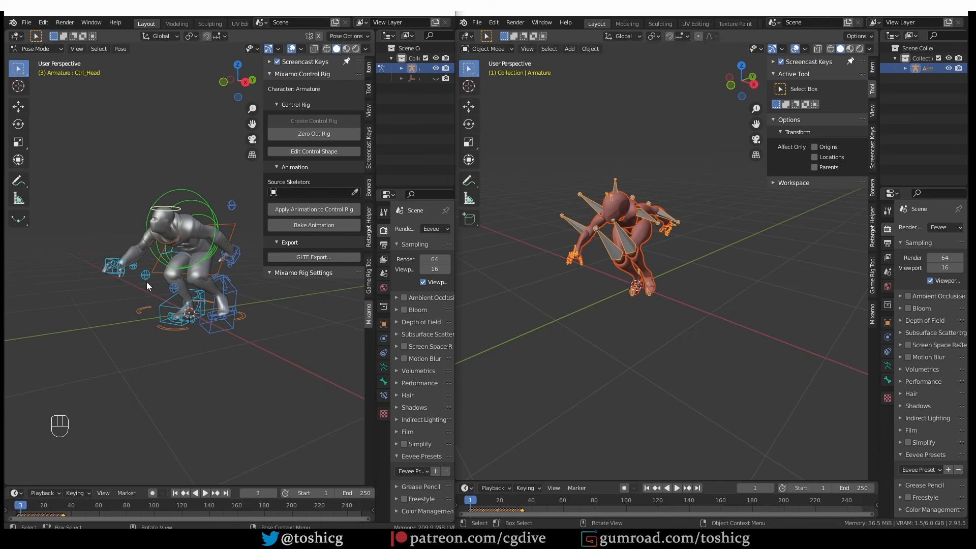
{"action": "key", "text": "ctrl+z"}
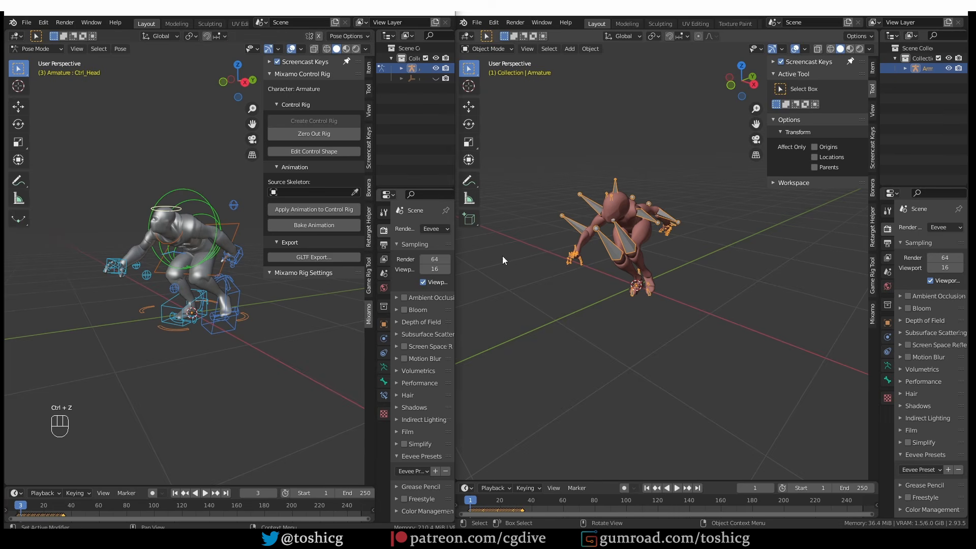
Try to create a control rig from the X Bot's armature in the second window, and undo it.
{"action": "middle_click_drag", "start_coordinate": [598, 214], "coordinate": [600, 214]}
{"action": "left_click", "coordinate": [533, 213]}
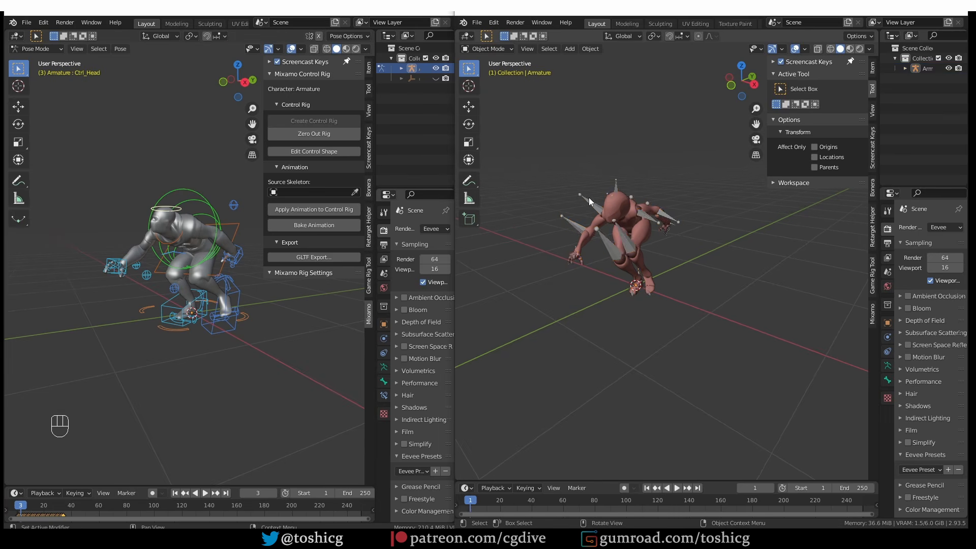
{"action": "left_click", "coordinate": [589, 197]}
{"action": "left_click", "coordinate": [872, 314]}
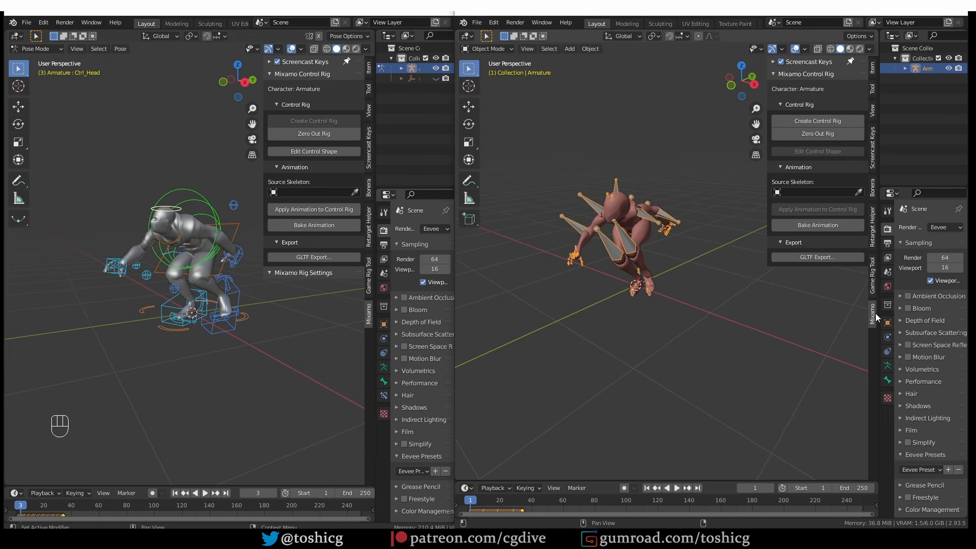
{"action": "left_click", "coordinate": [826, 123]}
{"action": "left_click", "coordinate": [807, 178]}
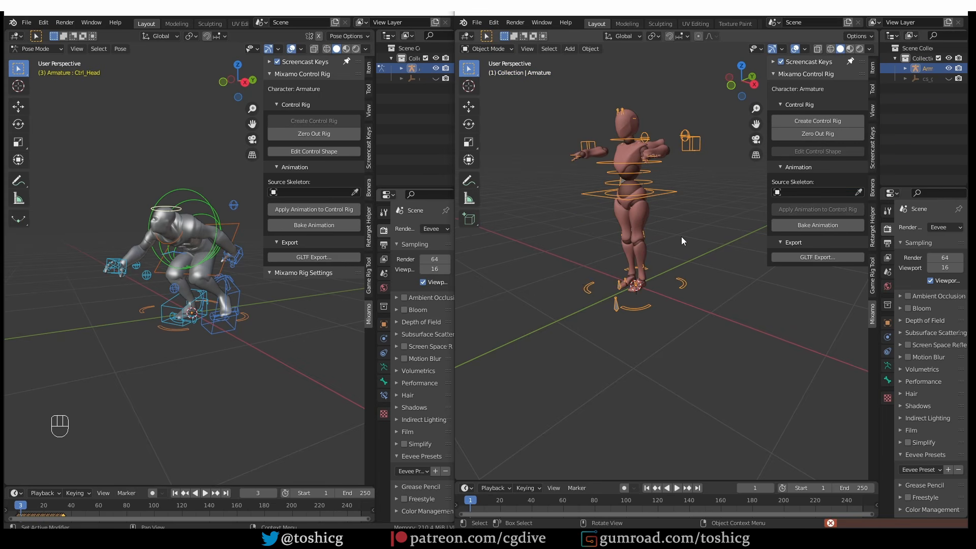
{"action": "key", "text": "ctrl+z"}
{"action": "key", "text": "ctrl+z"}
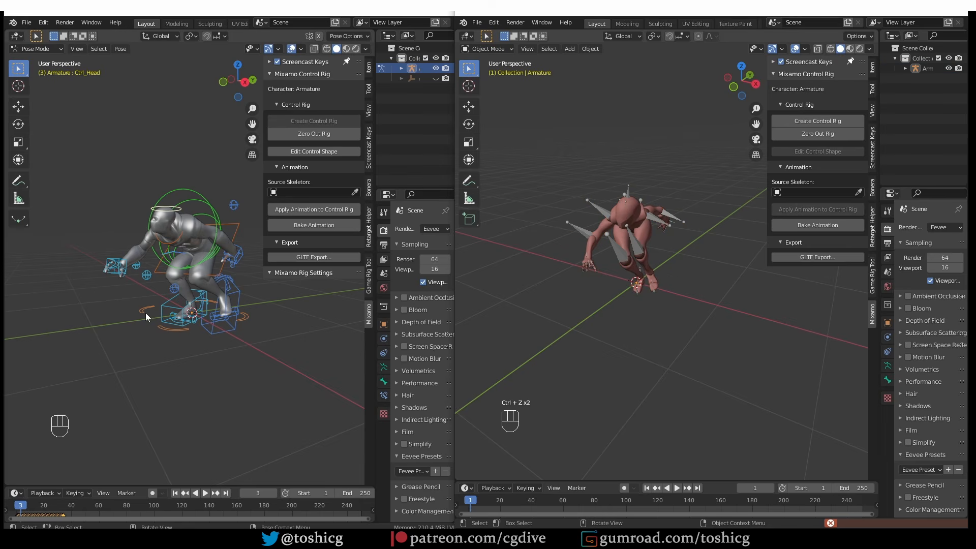
Undo the pose tests and the control rig creation on the ninja, back to its imported armature.
{"action": "key", "text": "ctrl+z"}
{"action": "key", "text": "ctrl+z"}
{"action": "key", "text": "ctrl+z"}
{"action": "key", "text": "ctrl+z"}
{"action": "key", "text": "ctrl+z"}
{"action": "key", "text": "ctrl+z"}
{"action": "key", "text": "ctrl+z"}
{"action": "key", "text": "ctrl+z"}
{"action": "key", "text": "ctrl+z"}
{"action": "key", "text": "ctrl+z"}
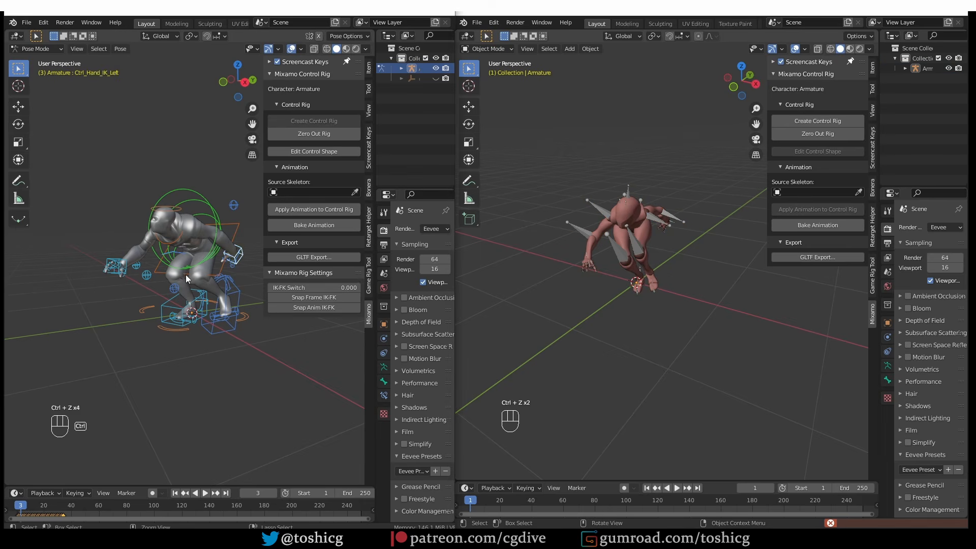
{"action": "key", "text": "ctrl+z"}
{"action": "key", "text": "ctrl+z"}
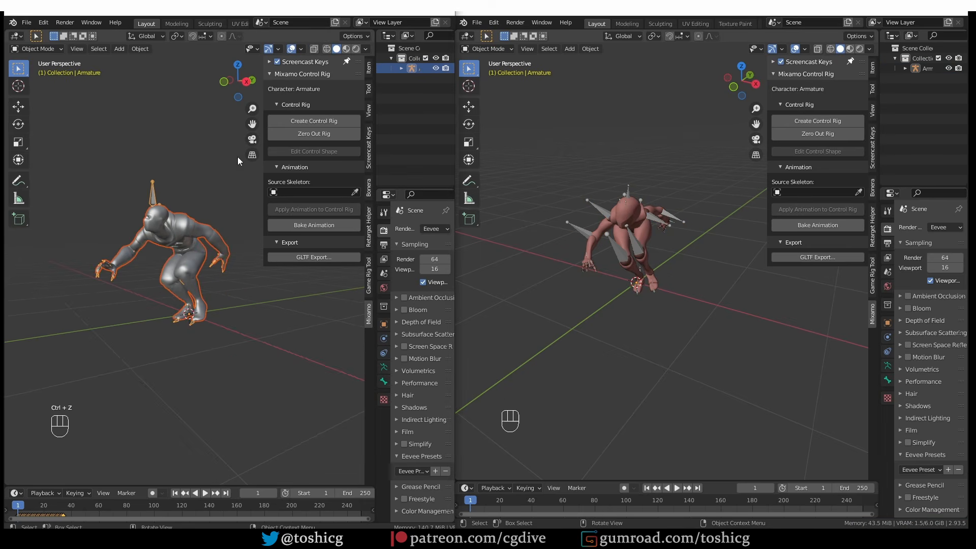
Display the ninja in wireframe shading and inspect how its bones sit inside the mesh.
{"action": "left_click", "coordinate": [327, 49]}
{"action": "middle_click_drag", "start_coordinate": [131, 273], "coordinate": [139, 274]}
{"action": "scroll", "coordinate": [140, 274], "scroll_direction": "up", "scroll_amount": 2}
{"action": "scroll", "coordinate": [154, 206], "scroll_direction": "up", "scroll_amount": 3}
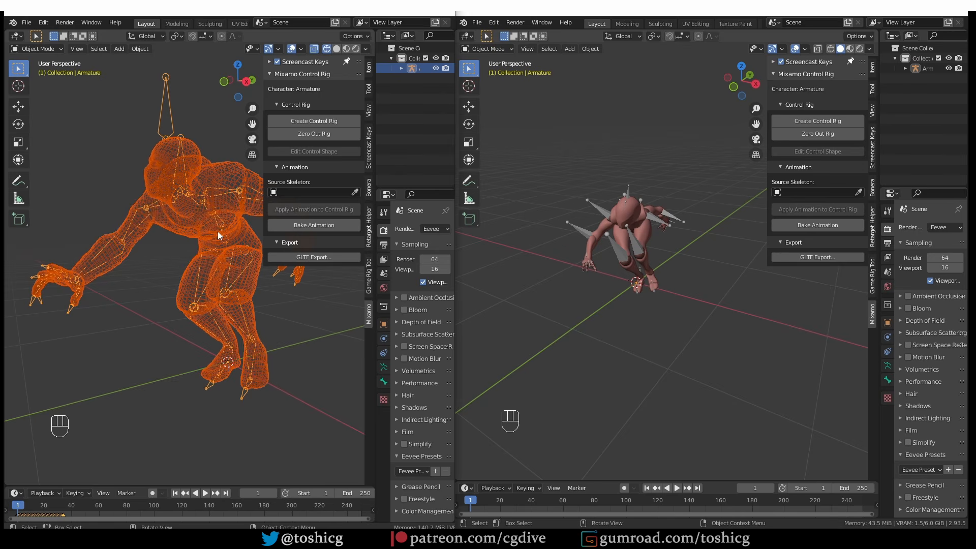
{"action": "middle_click_drag", "start_coordinate": [217, 231], "coordinate": [182, 166]}
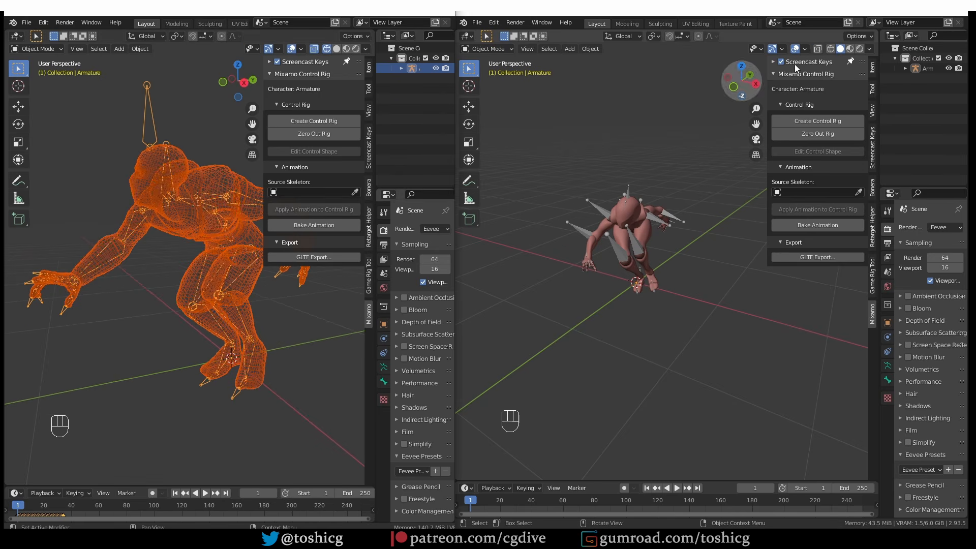
Display the X Bot in wireframe shading and select the armature of each character for comparison.
{"action": "left_click", "coordinate": [831, 50]}
{"action": "middle_click_drag", "start_coordinate": [617, 224], "coordinate": [600, 225]}
{"action": "scroll", "coordinate": [600, 226], "scroll_direction": "up", "scroll_amount": 3}
{"action": "left_click", "coordinate": [600, 226]}
{"action": "left_click", "coordinate": [203, 265]}
{"action": "middle_click_drag", "start_coordinate": [203, 265], "coordinate": [210, 281]}
{"action": "middle_click_drag", "start_coordinate": [185, 319], "coordinate": [175, 301]}
Set the ninja's armature and the X Bot's armature to Rest Position.
{"action": "left_click", "coordinate": [384, 366]}
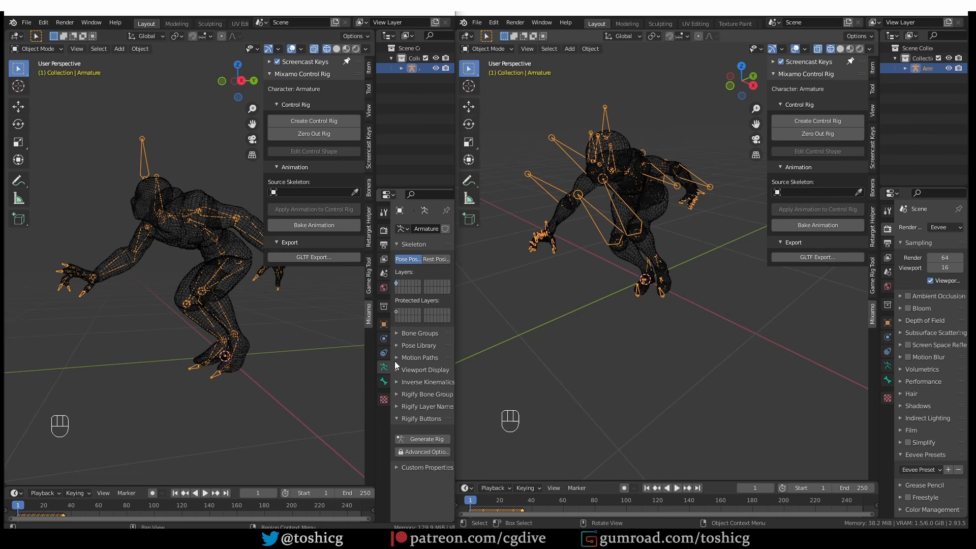
{"action": "left_click", "coordinate": [435, 260]}
{"action": "middle_click_drag", "start_coordinate": [109, 128], "coordinate": [114, 228], "text": "shift"}
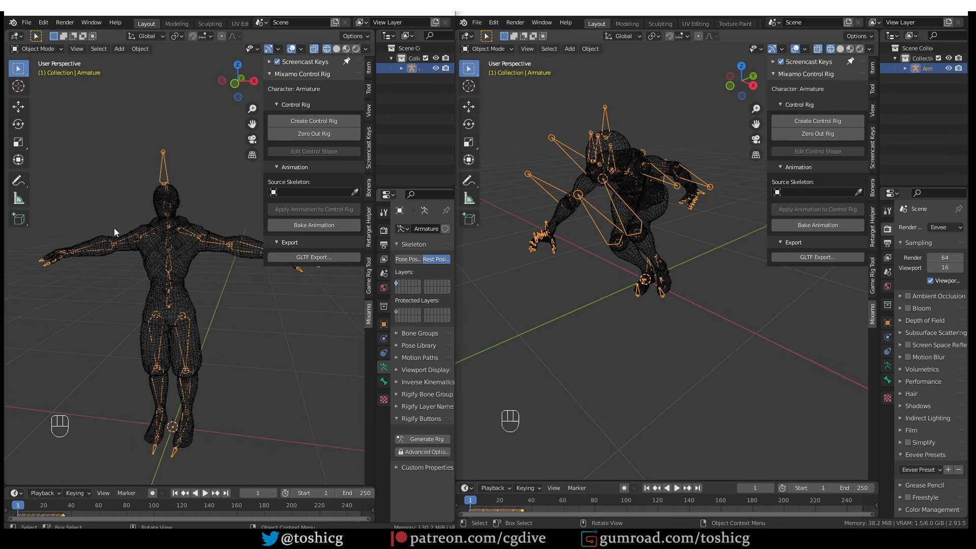
{"action": "middle_click_drag", "start_coordinate": [218, 192], "coordinate": [215, 188], "text": "shift"}
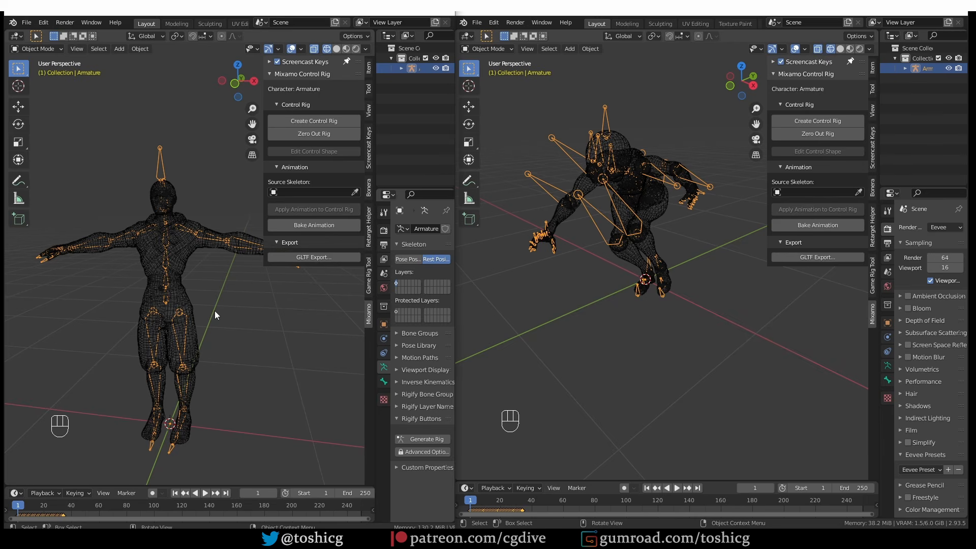
{"action": "left_click", "coordinate": [888, 365]}
{"action": "left_click", "coordinate": [947, 257]}
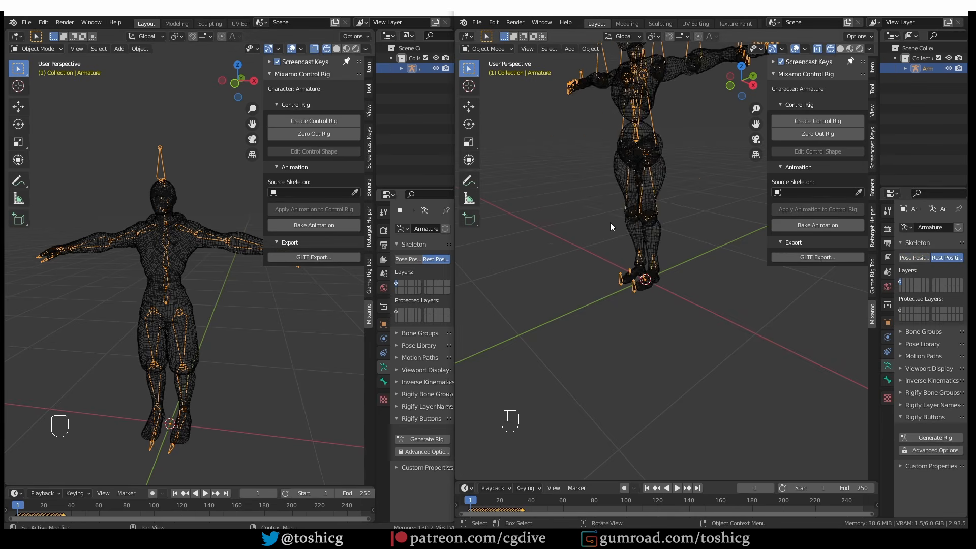
{"action": "middle_click_drag", "start_coordinate": [610, 222], "coordinate": [662, 270]}
Put the X Bot's armature in Pose Mode with Pose Position and try rotating its right arm bone.
{"action": "key", "text": "Tab"}
{"action": "left_click", "coordinate": [913, 257]}
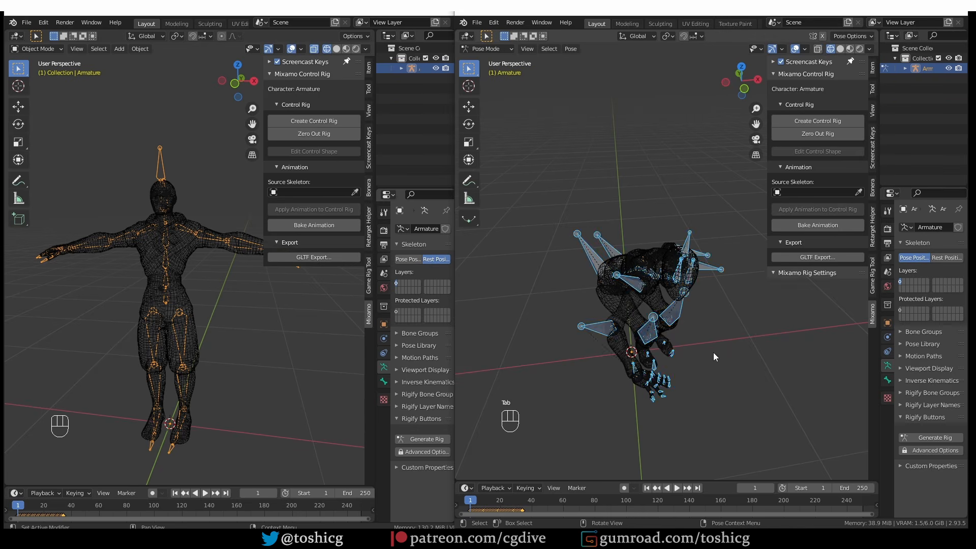
{"action": "middle_click_drag", "start_coordinate": [713, 353], "coordinate": [642, 327]}
{"action": "left_click", "coordinate": [581, 270]}
{"action": "key", "text": "r"}
{"action": "right_click", "coordinate": [659, 277]}
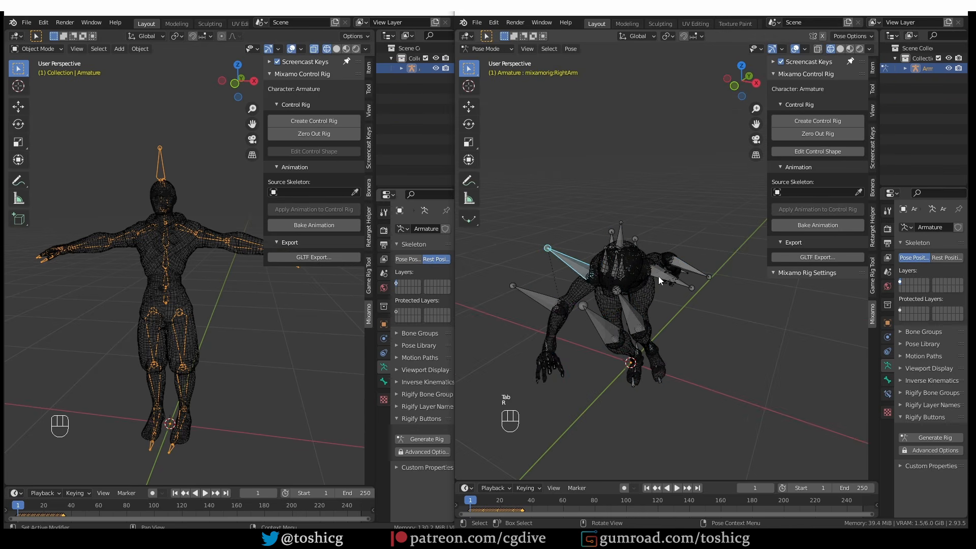
Try rotating two more of the X Bot's bones without keeping the rotations, and return to Object Mode.
{"action": "left_click", "coordinate": [659, 277]}
{"action": "middle_click_drag", "start_coordinate": [709, 345], "coordinate": [621, 342]}
{"action": "key", "text": "r"}
{"action": "right_click", "coordinate": [639, 336]}
{"action": "left_click", "coordinate": [627, 303]}
{"action": "key", "text": "r"}
{"action": "right_click", "coordinate": [594, 333]}
{"action": "middle_click_drag", "start_coordinate": [738, 360], "coordinate": [757, 348]}
{"action": "key", "text": "Tab"}
{"action": "middle_click_drag", "start_coordinate": [608, 356], "coordinate": [659, 364]}
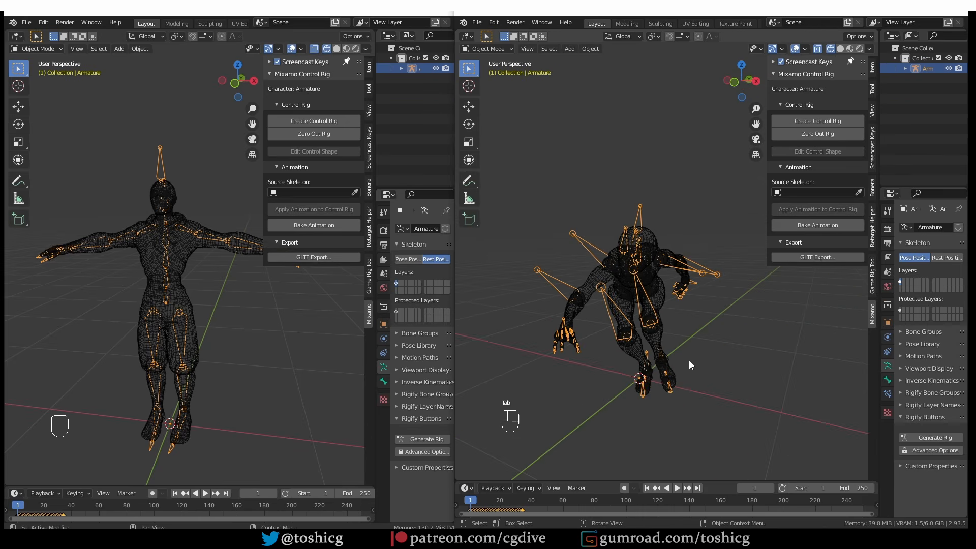
Delete the X Bot's armature and meshes from the second window's scene.
{"action": "key", "text": "a"}
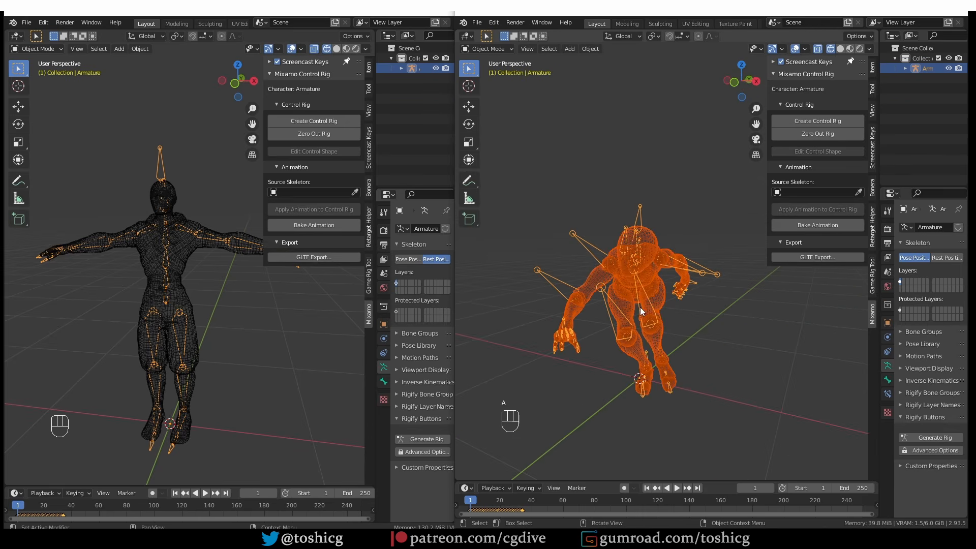
{"action": "key", "text": "x"}
{"action": "left_click", "coordinate": [640, 307]}
Import Walk Backward (1).fbx into the second window with Automatic Bone Orientation enabled.
{"action": "left_click", "coordinate": [479, 23]}
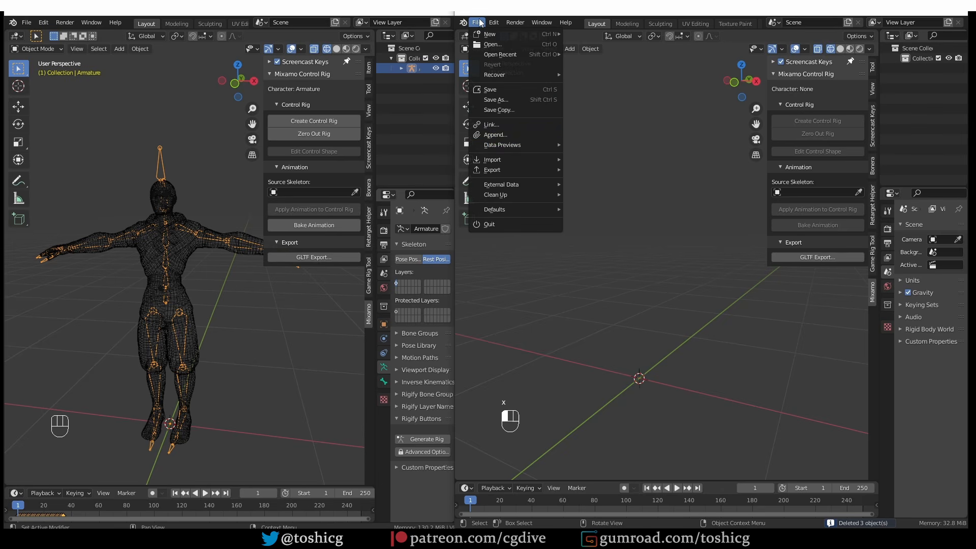
{"action": "mouse_move", "coordinate": [506, 158]}
{"action": "left_click", "coordinate": [621, 219]}
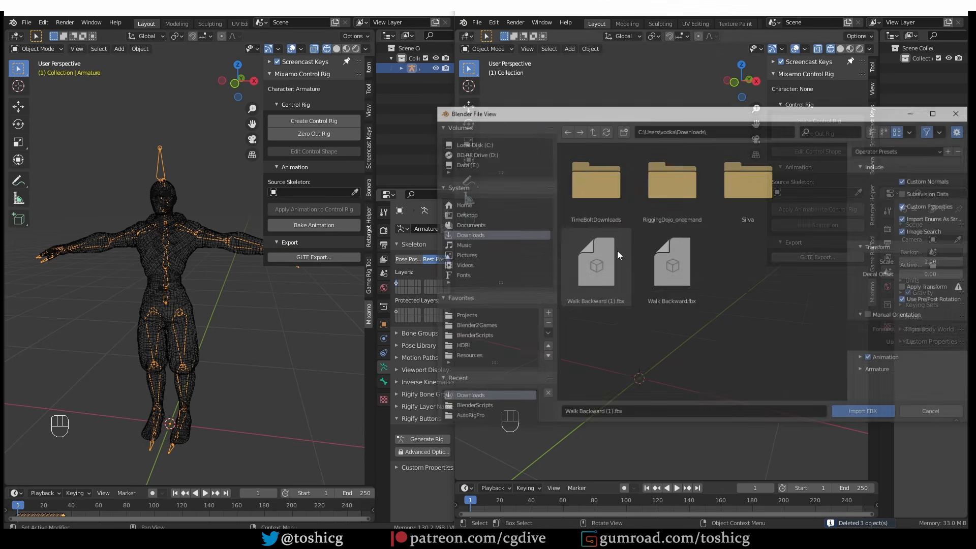
{"action": "left_click", "coordinate": [595, 286]}
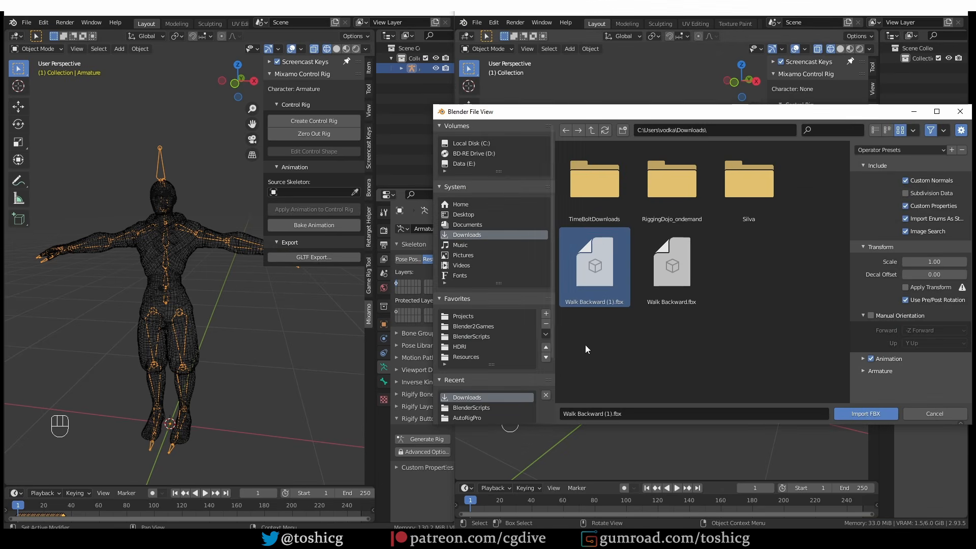
{"action": "left_click", "coordinate": [889, 370]}
{"action": "scroll", "coordinate": [889, 370], "scroll_direction": "down", "scroll_amount": 2}
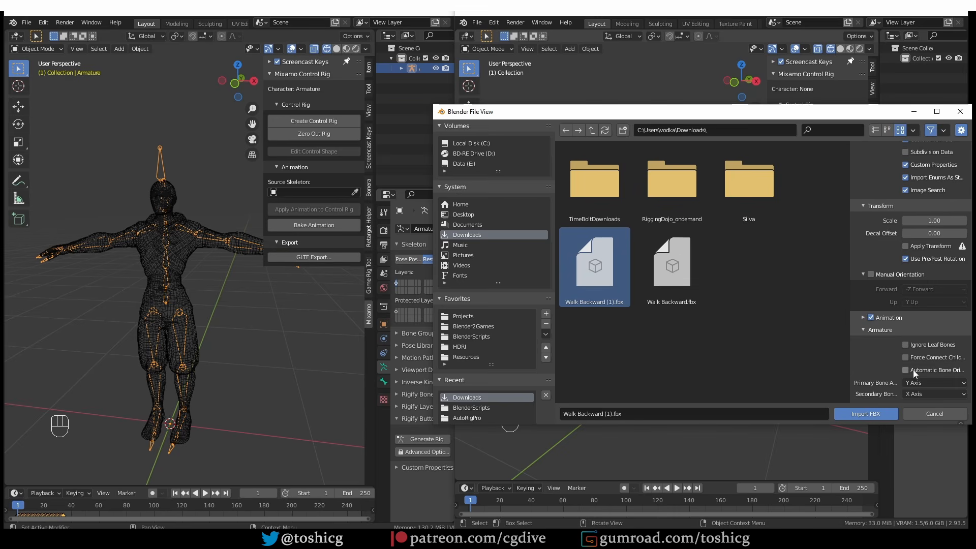
{"action": "left_click", "coordinate": [865, 413]}
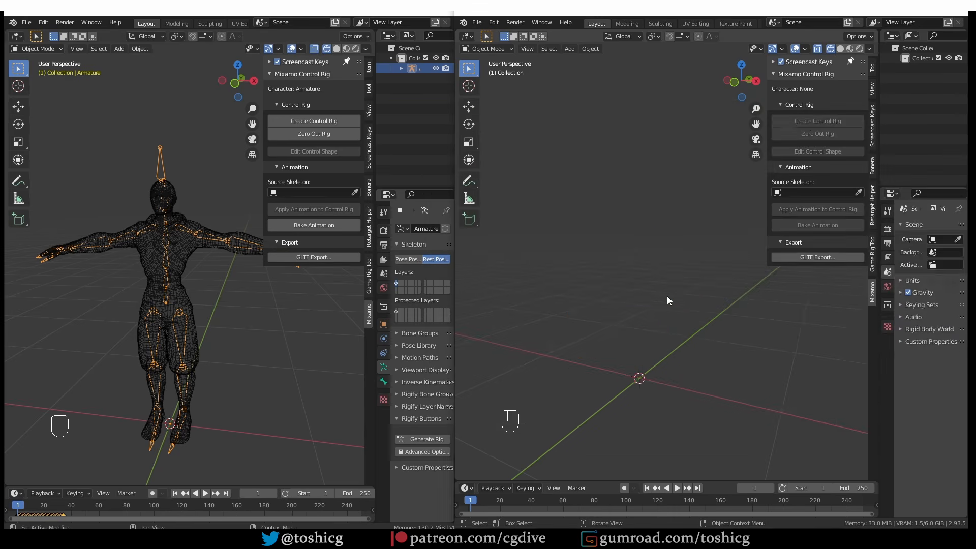
Set the newly imported X Bot's armature to Rest Position and select only the armature.
{"action": "left_click", "coordinate": [945, 257]}
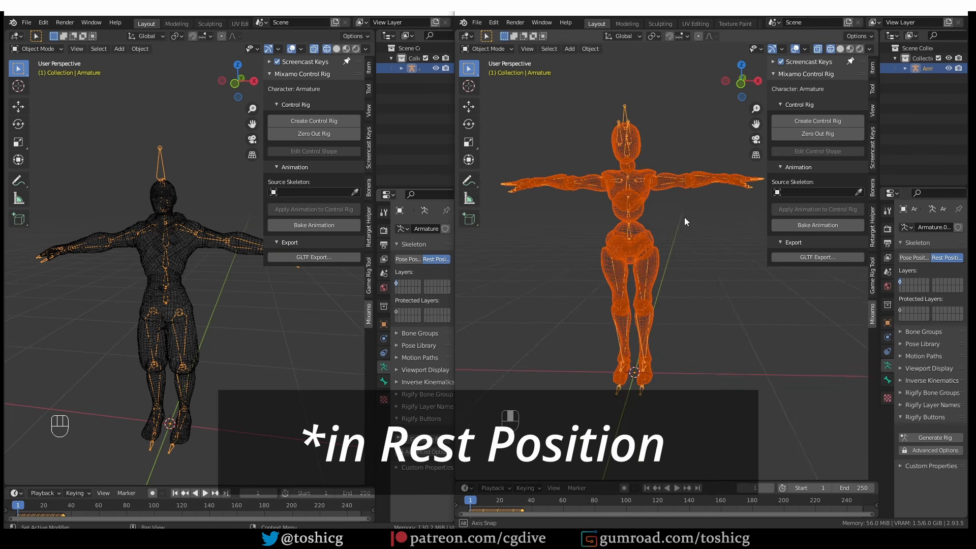
{"action": "middle_click_drag", "start_coordinate": [684, 217], "coordinate": [611, 108]}
{"action": "left_click", "coordinate": [630, 227]}
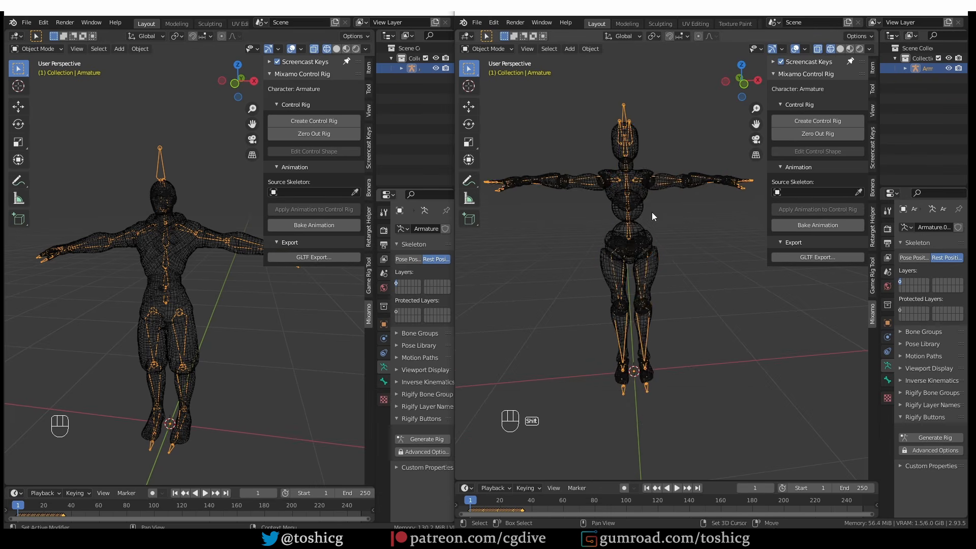
Hide everything except the X Bot's armature to examine its bones, and undo the hiding.
{"action": "key", "text": "shift+h"}
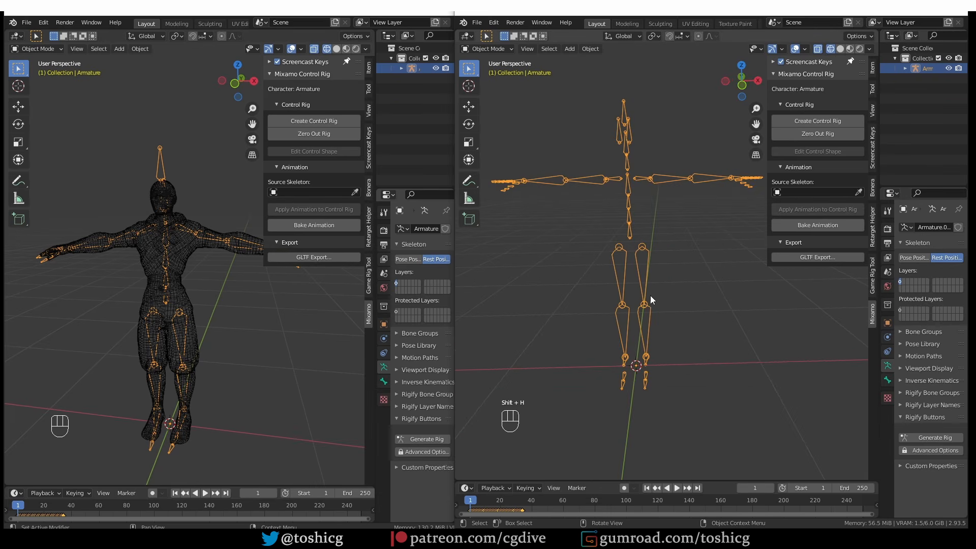
{"action": "middle_click_drag", "start_coordinate": [651, 300], "coordinate": [669, 193]}
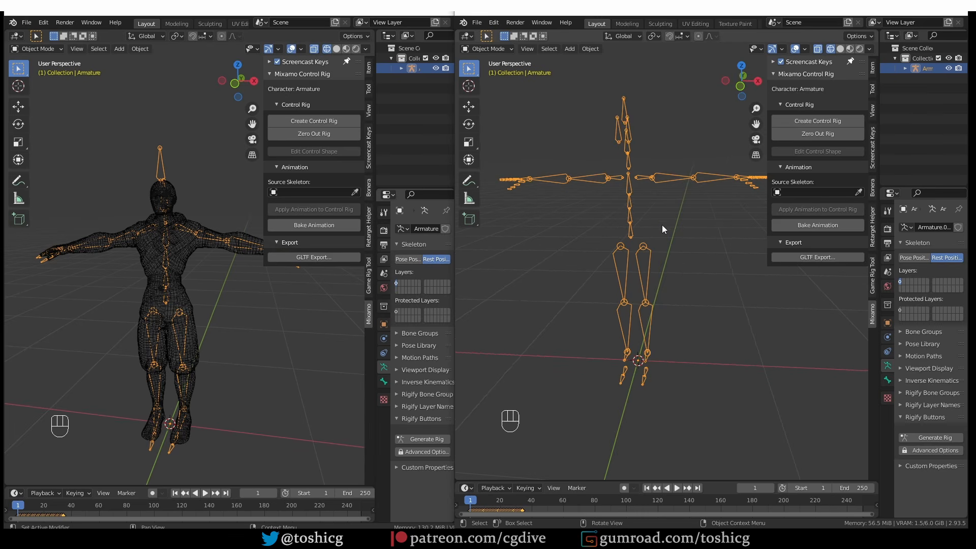
{"action": "key", "text": "ctrl+z"}
{"action": "key", "text": "ctrl+z"}
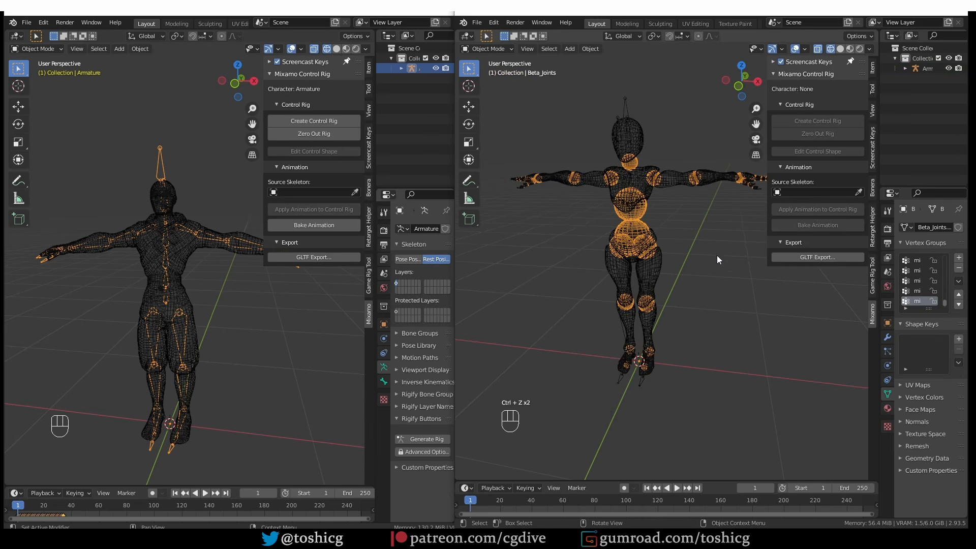
{"action": "key", "text": "ctrl+shift+z"}
Set the X Bot's armature back to Pose Position and create its Mixamo control rig.
{"action": "left_click", "coordinate": [914, 257]}
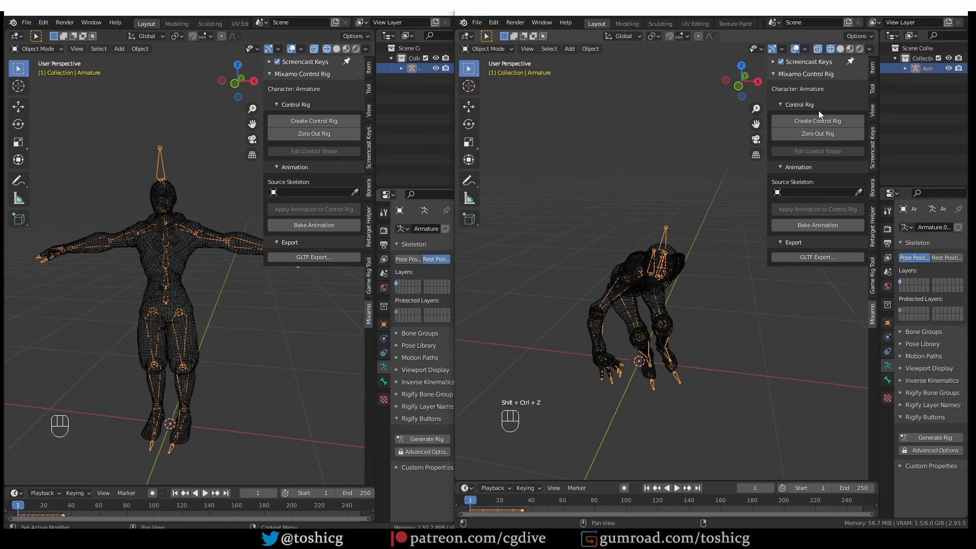
{"action": "middle_click_drag", "start_coordinate": [758, 243], "coordinate": [810, 100]}
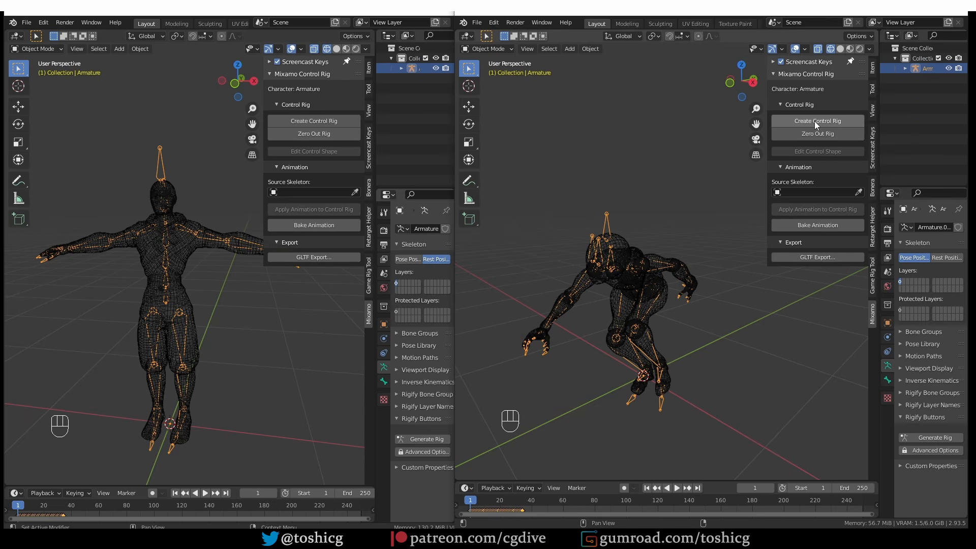
{"action": "left_click", "coordinate": [815, 121]}
Inspect the X Bot's control rig through the animation around frame 10, using solid shading.
{"action": "middle_click_drag", "start_coordinate": [684, 265], "coordinate": [663, 253]}
{"action": "key", "text": "z"}
{"action": "middle_click_drag", "start_coordinate": [650, 346], "coordinate": [611, 352]}
{"action": "left_click", "coordinate": [483, 501]}
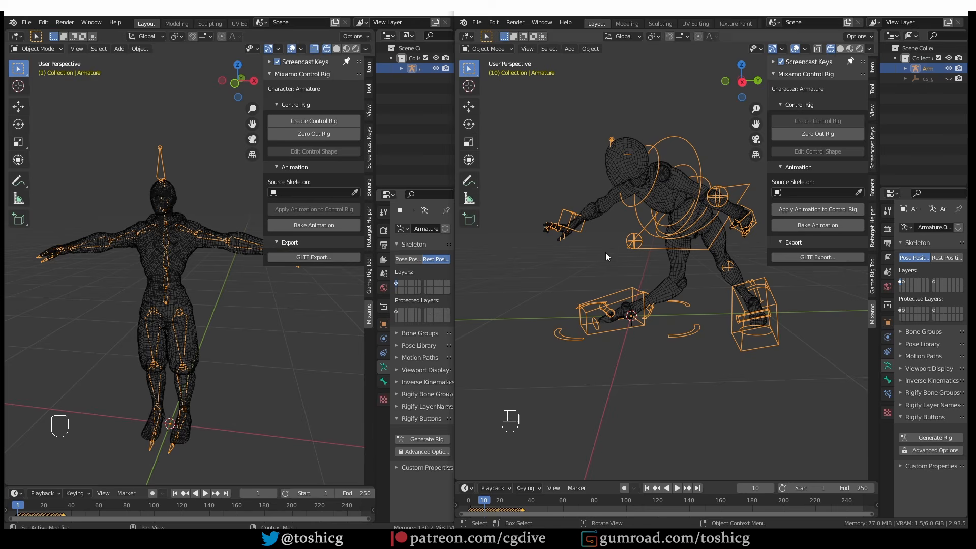
{"action": "left_click", "coordinate": [841, 48]}
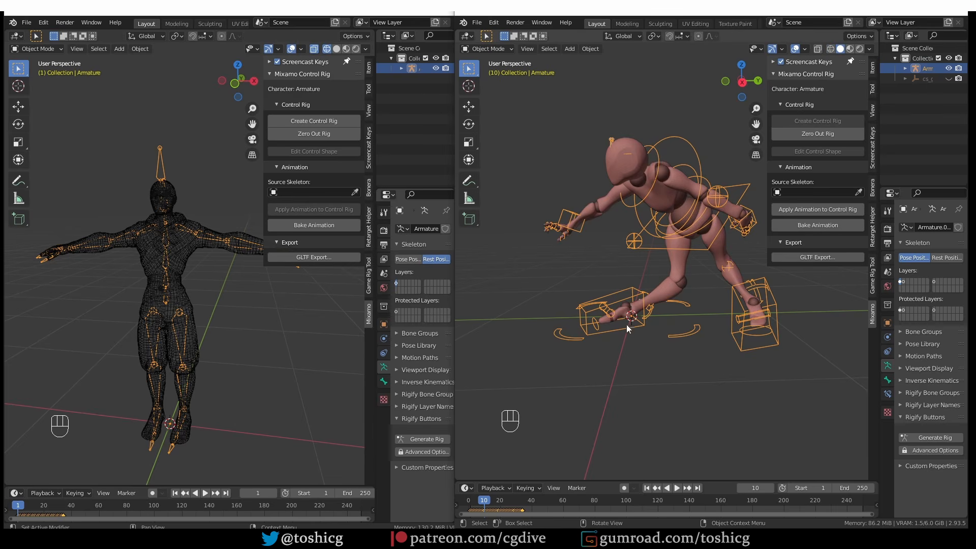
{"action": "mouse_move", "coordinate": [487, 503]}
{"action": "left_mouse_down"}
{"action": "mouse_move", "coordinate": [466, 503]}
{"action": "mouse_move", "coordinate": [477, 502]}
{"action": "left_mouse_up"}
{"action": "middle_click_drag", "start_coordinate": [596, 283], "coordinate": [666, 272]}
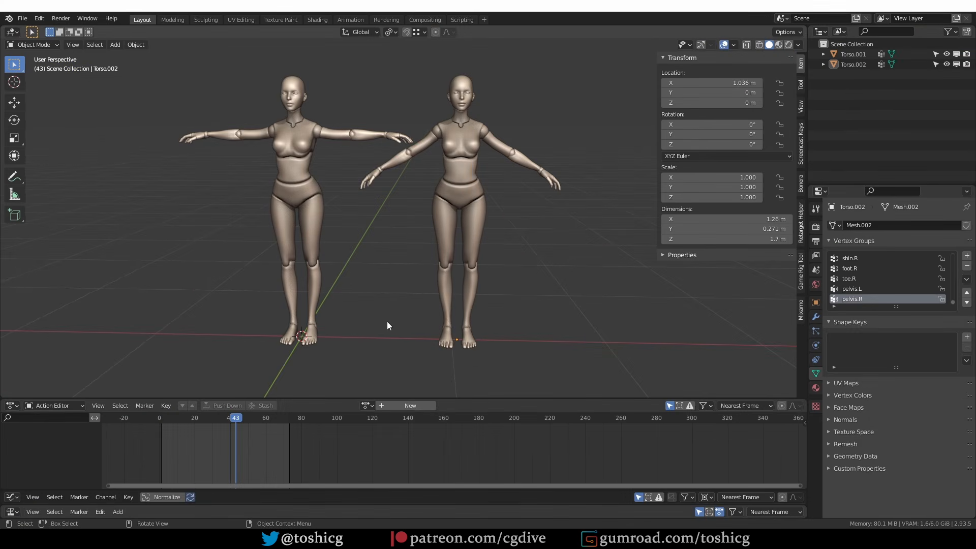
Compare the T-pose and A-pose mannequins and select the T-pose mesh Torso.001.
{"action": "left_click", "coordinate": [280, 157]}
{"action": "left_click", "coordinate": [468, 142]}
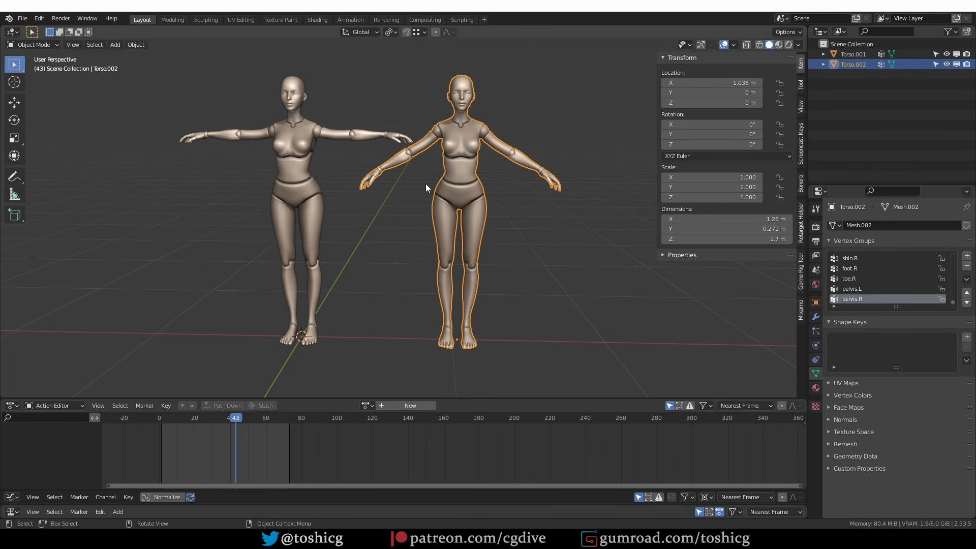
{"action": "left_click", "coordinate": [298, 126]}
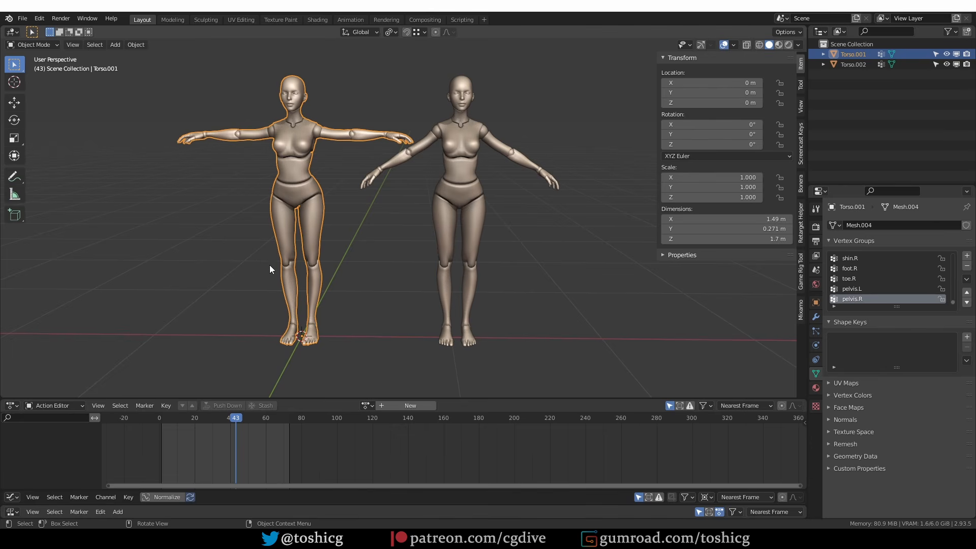
Export the T-pose mannequin as 01_body_chan.fbx, limited to selected objects.
{"action": "left_click", "coordinate": [22, 18]}
{"action": "mouse_move", "coordinate": [38, 165]}
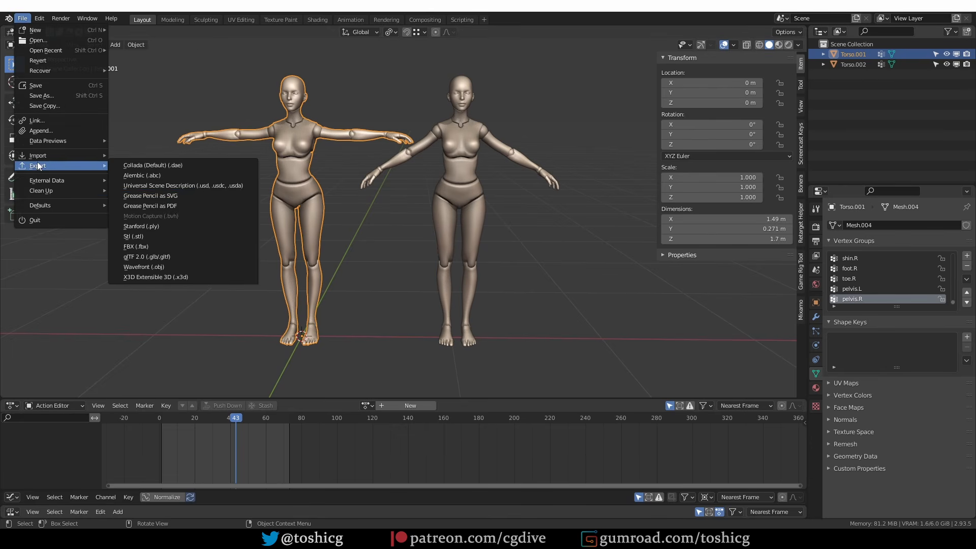
{"action": "left_click", "coordinate": [189, 246]}
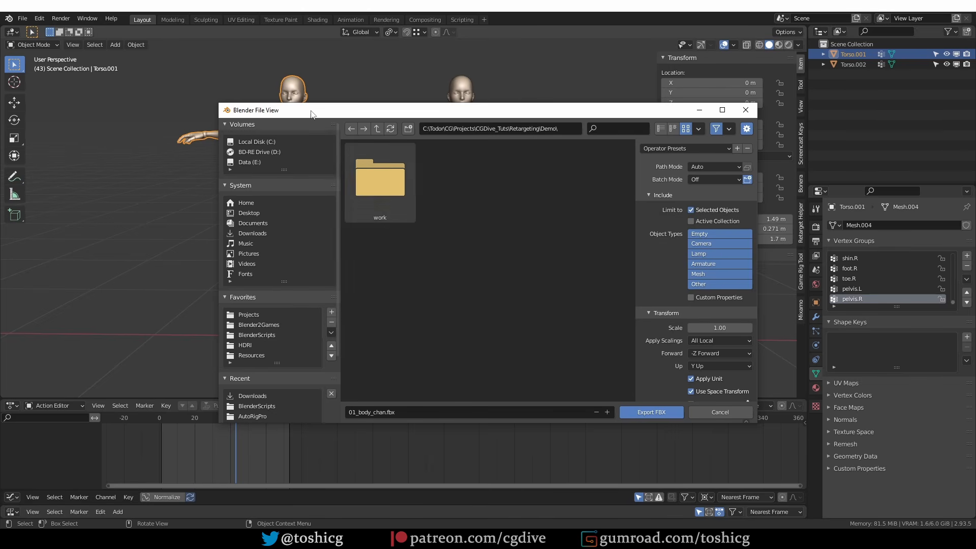
{"action": "left_click_drag", "start_coordinate": [308, 110], "coordinate": [427, 108]}
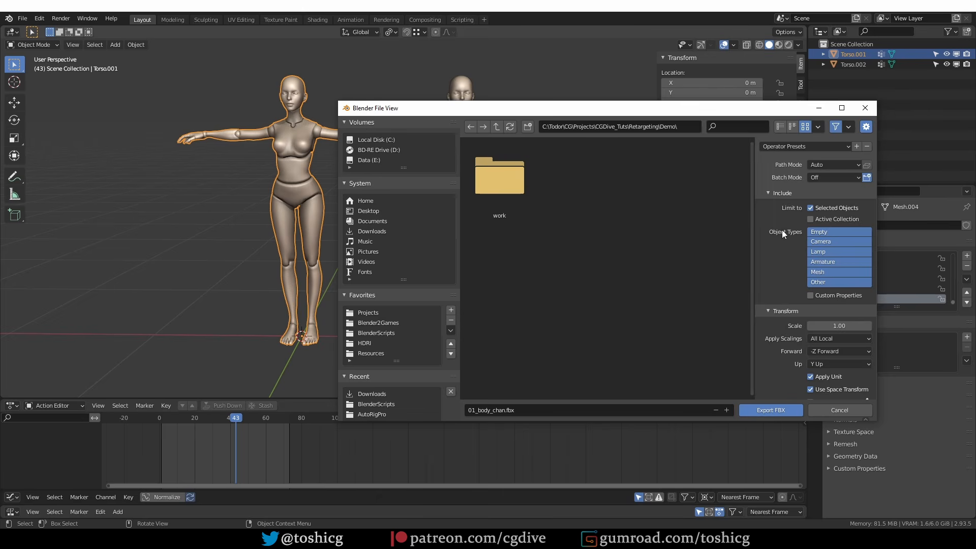
{"action": "scroll", "coordinate": [805, 286], "scroll_direction": "down", "scroll_amount": 3}
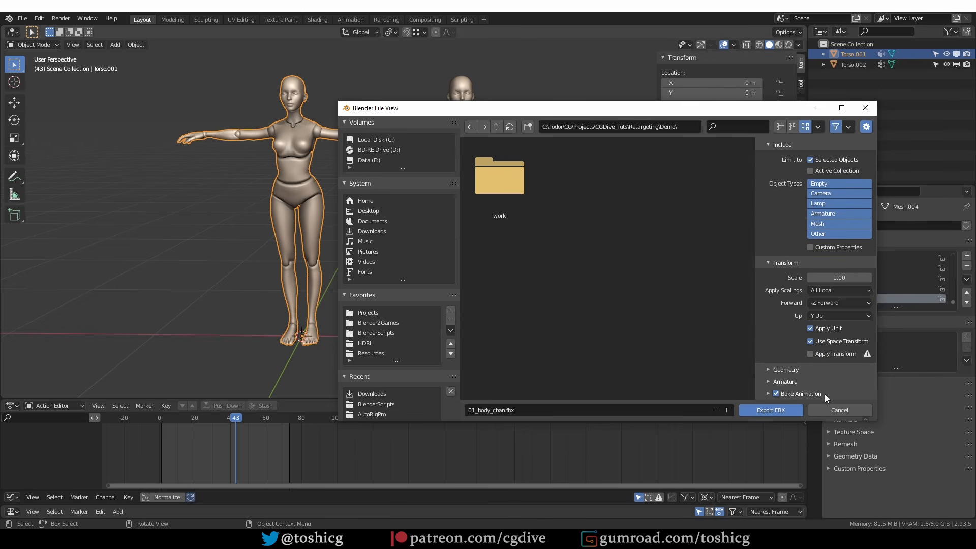
{"action": "left_click", "coordinate": [767, 410]}
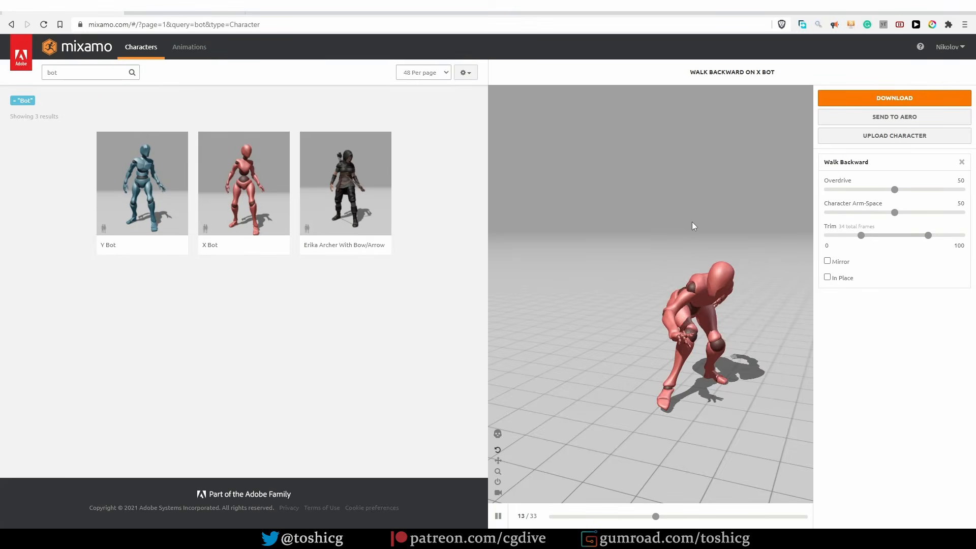
On the Mixamo website, upload 01_body_chan.fbx from the ff folder as a new character.
{"action": "left_click", "coordinate": [897, 136]}
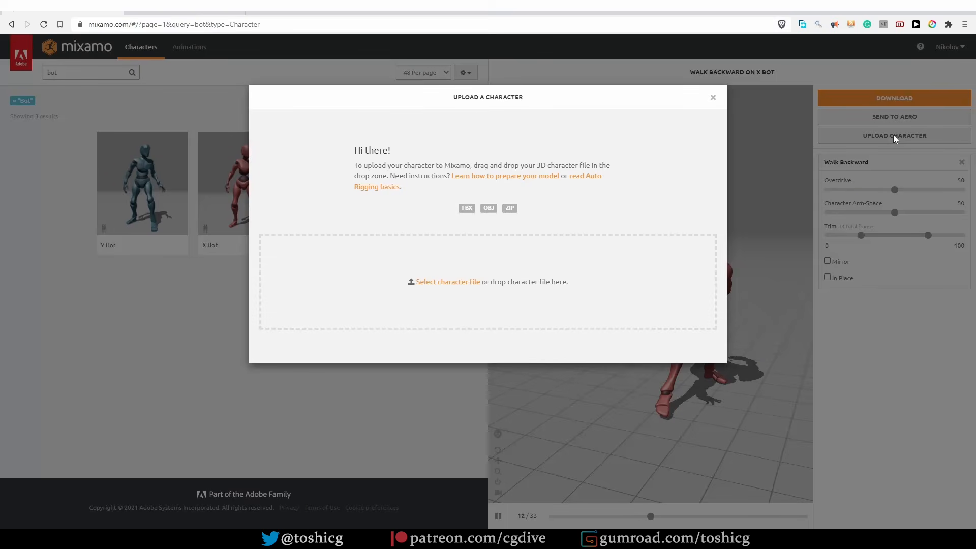
{"action": "left_click_drag", "start_coordinate": [975, 137], "coordinate": [740, 110]}
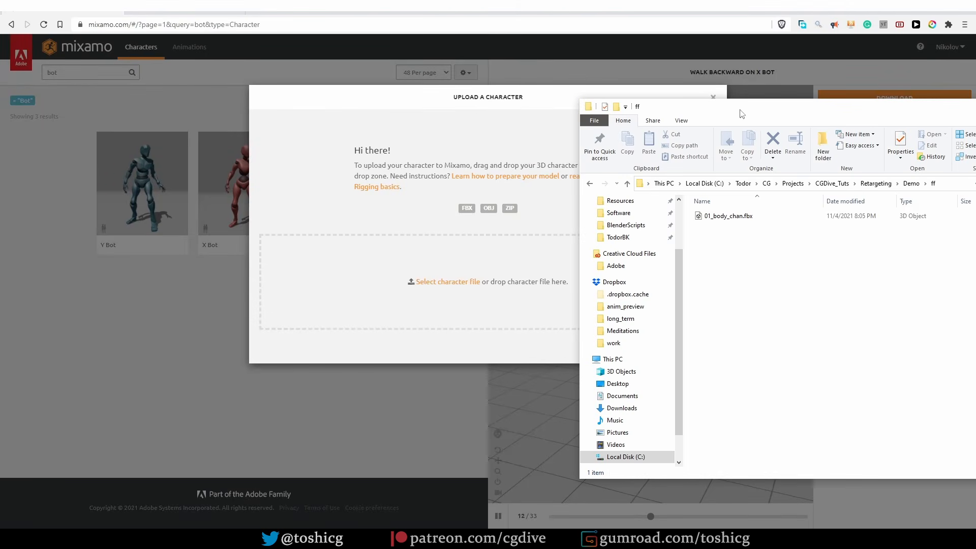
{"action": "left_click_drag", "start_coordinate": [752, 219], "coordinate": [483, 261]}
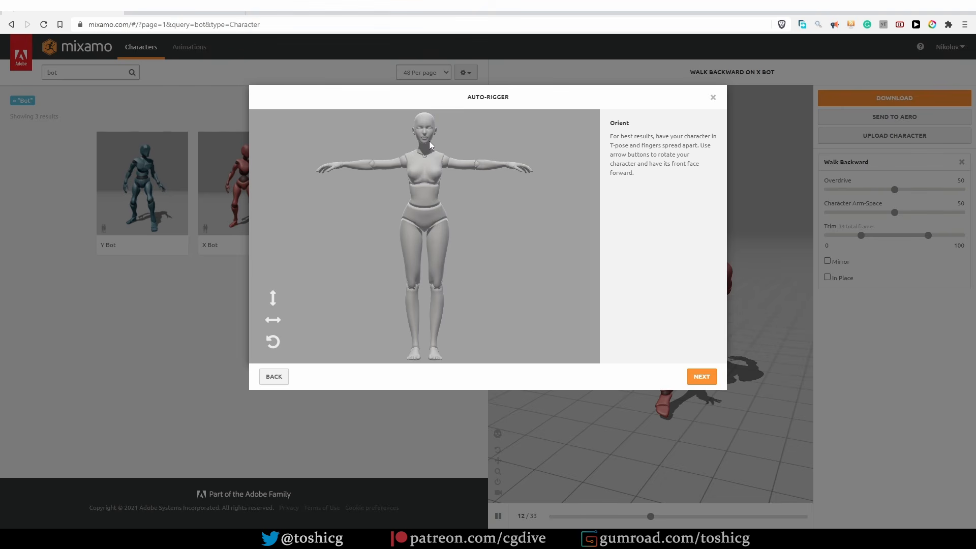
Auto-rig the mannequin with symmetric chin, wrist, elbow, knee and groin markers and the Standard Skeleton (65), accepting the reviewed result.
{"action": "left_click", "coordinate": [702, 377]}
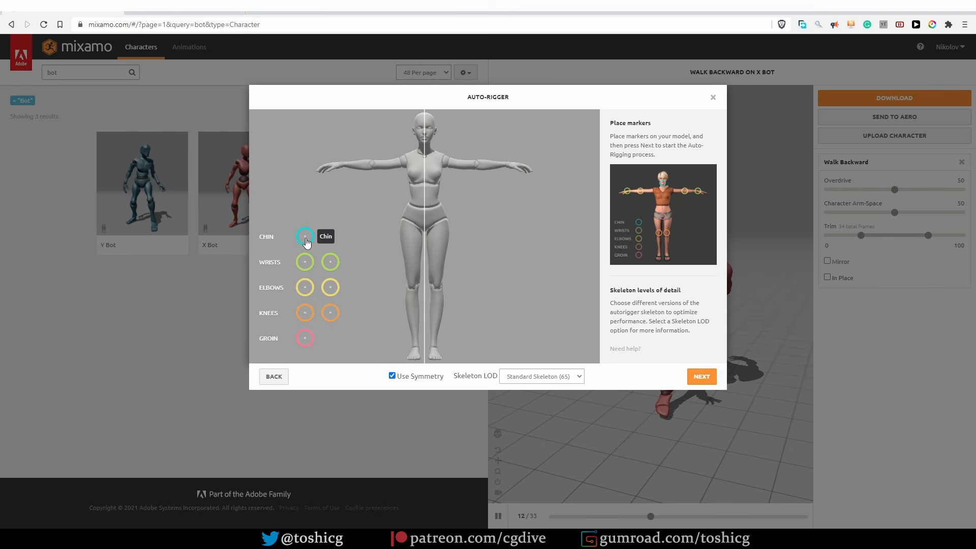
{"action": "mouse_move", "coordinate": [305, 237]}
{"action": "left_mouse_down"}
{"action": "mouse_move", "coordinate": [417, 171]}
{"action": "mouse_move", "coordinate": [425, 143]}
{"action": "left_mouse_up"}
{"action": "left_click_drag", "start_coordinate": [331, 262], "coordinate": [507, 165]}
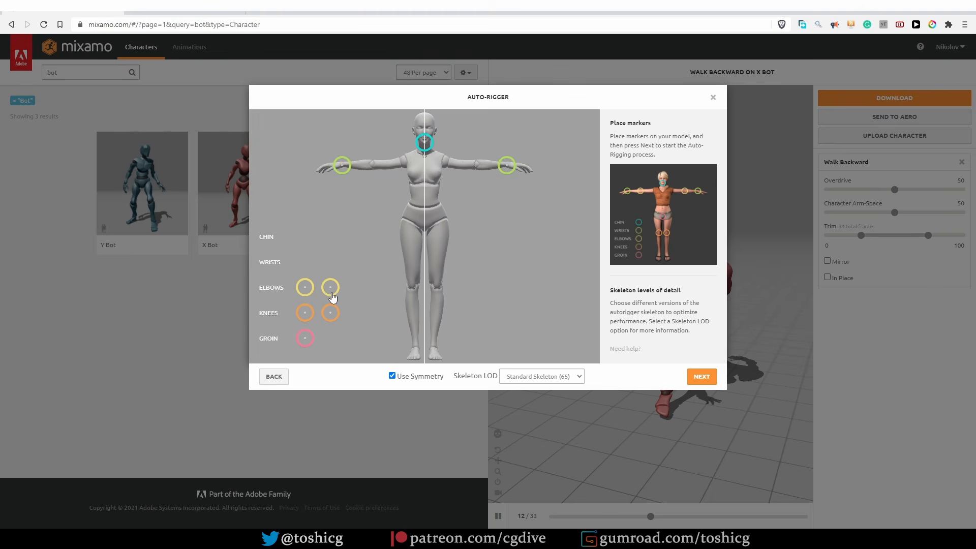
{"action": "left_click_drag", "start_coordinate": [330, 287], "coordinate": [476, 164]}
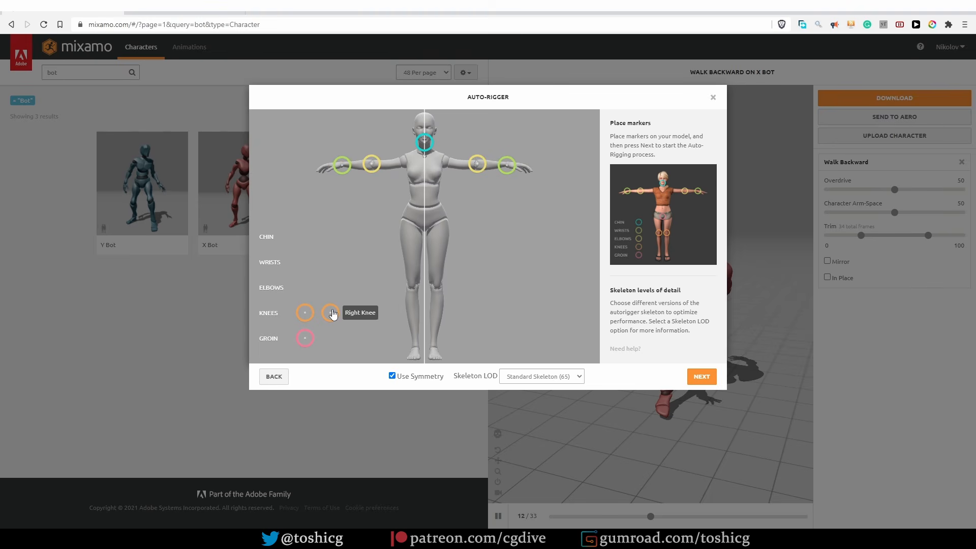
{"action": "left_click_drag", "start_coordinate": [330, 313], "coordinate": [437, 284]}
{"action": "mouse_move", "coordinate": [305, 338]}
{"action": "left_mouse_down"}
{"action": "mouse_move", "coordinate": [427, 262]}
{"action": "mouse_move", "coordinate": [425, 224]}
{"action": "left_mouse_up"}
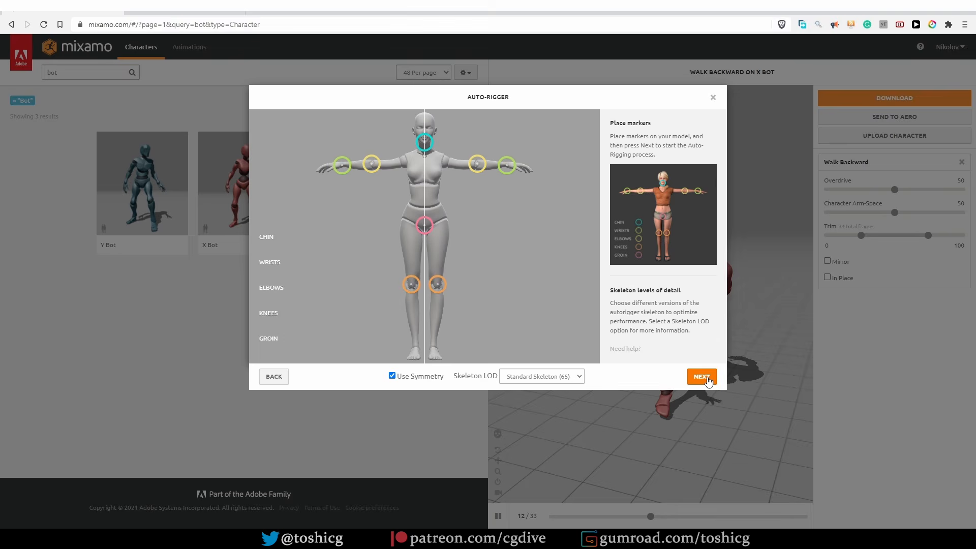
{"action": "left_click", "coordinate": [707, 378]}
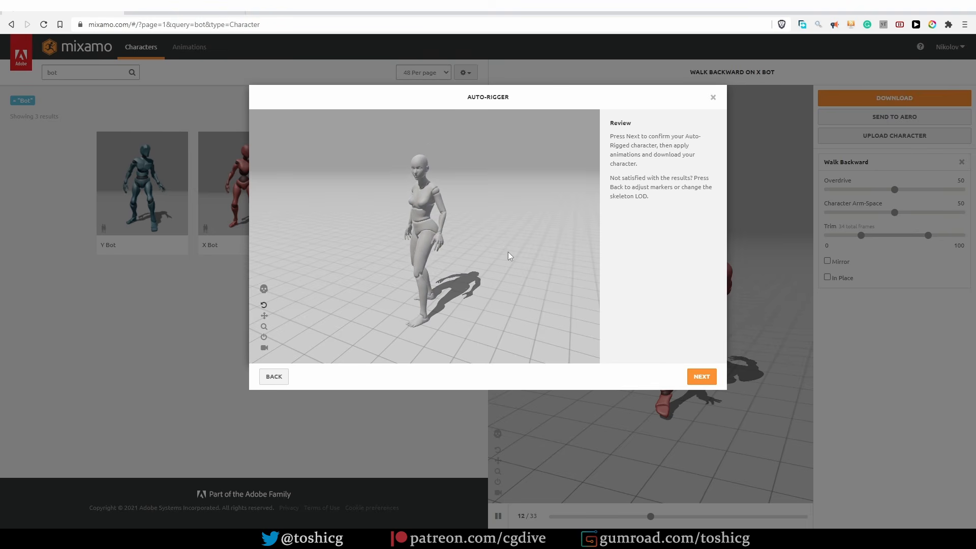
{"action": "left_click", "coordinate": [700, 377]}
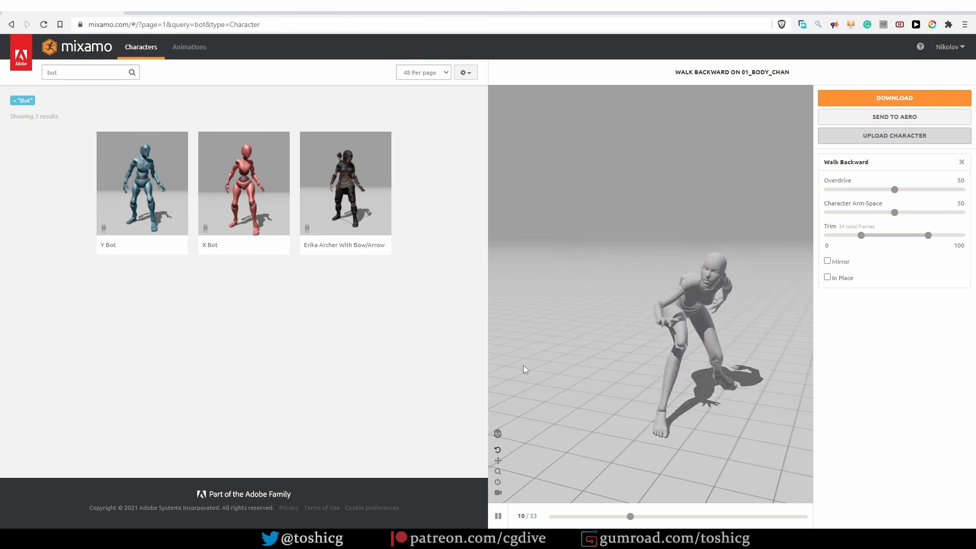
Apply the Drop Kick animation to the rigged mannequin and download it as FBX Binary with skin at 30 frames per second.
{"action": "left_click", "coordinate": [191, 49]}
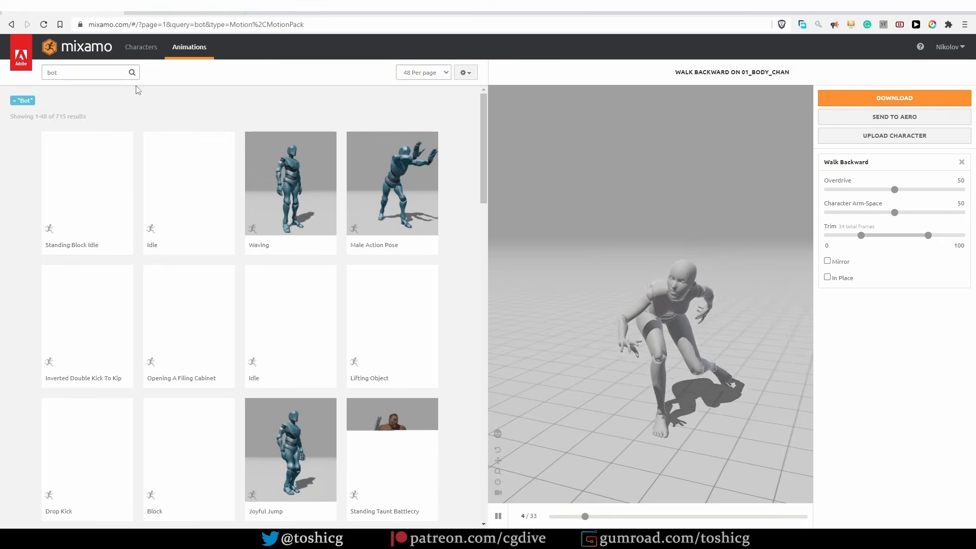
{"action": "scroll", "coordinate": [298, 383], "scroll_direction": "down", "scroll_amount": 1}
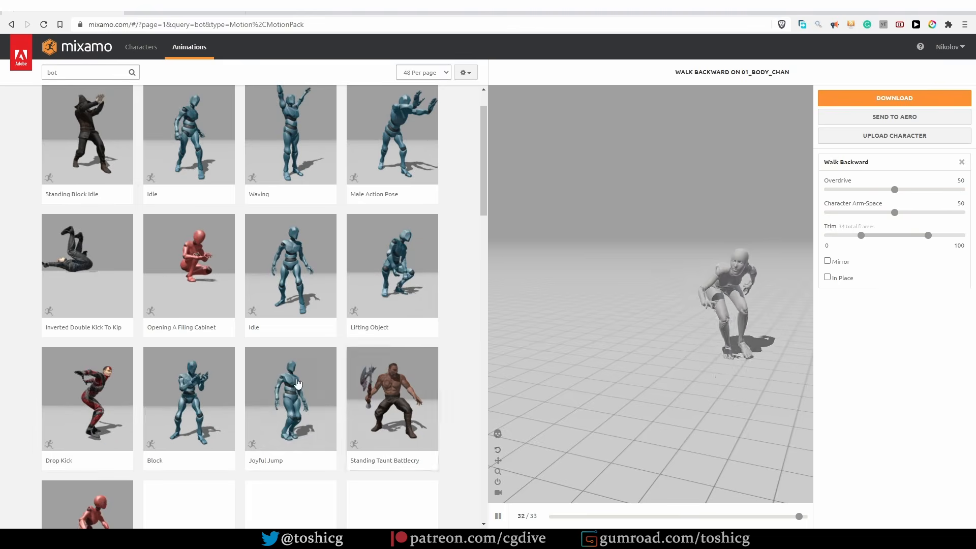
{"action": "left_click", "coordinate": [88, 401]}
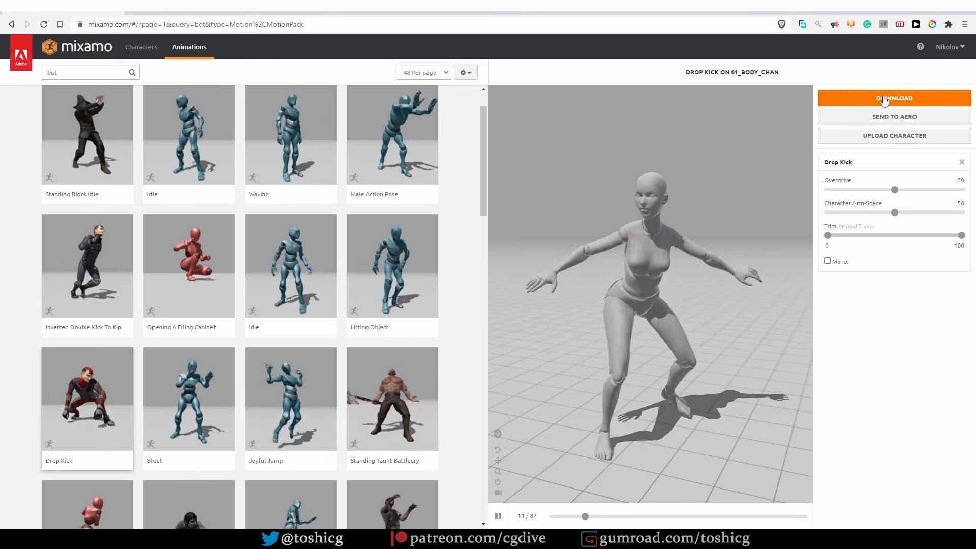
{"action": "left_click", "coordinate": [883, 98]}
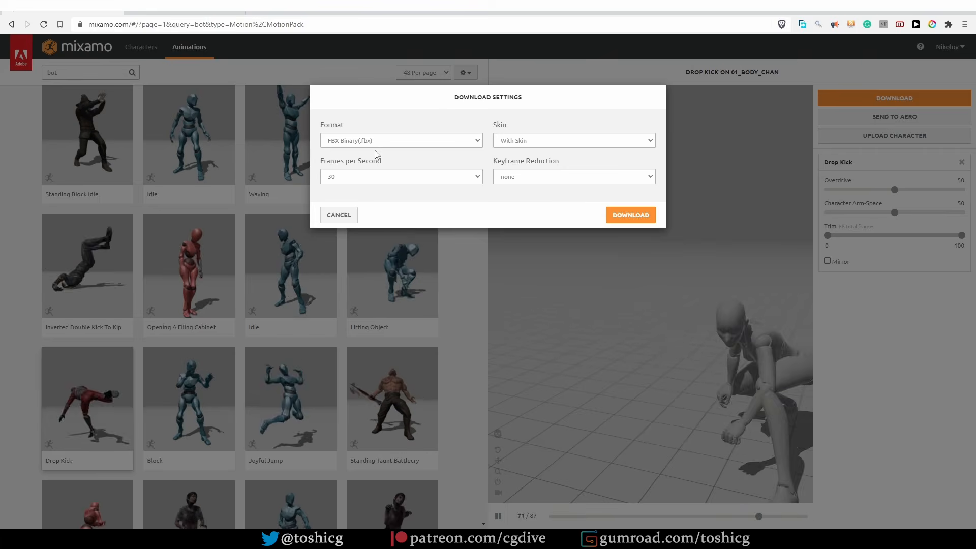
{"action": "left_click", "coordinate": [631, 215]}
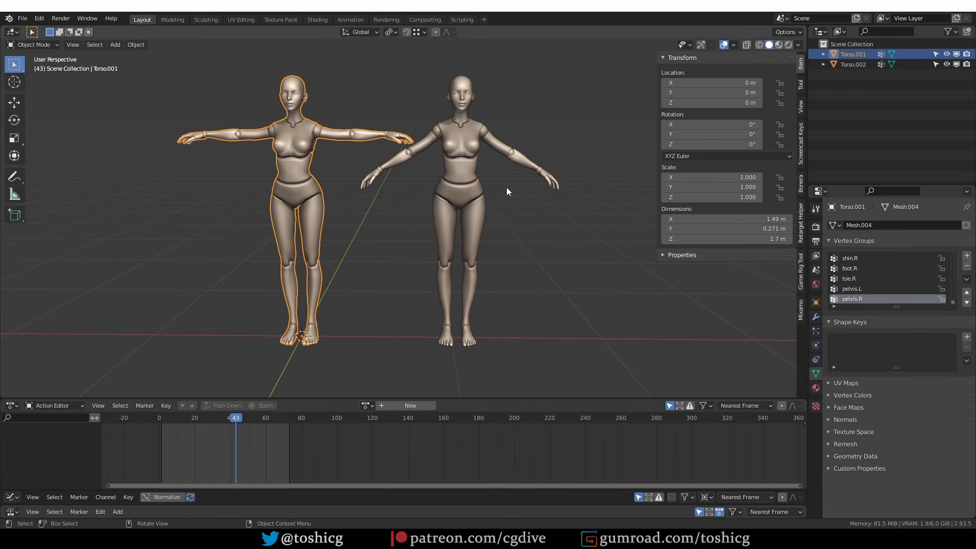
In Blender, start a new General file and import Drop Kick.fbx from the Downloads folder.
{"action": "key", "text": "ctrl+n"}
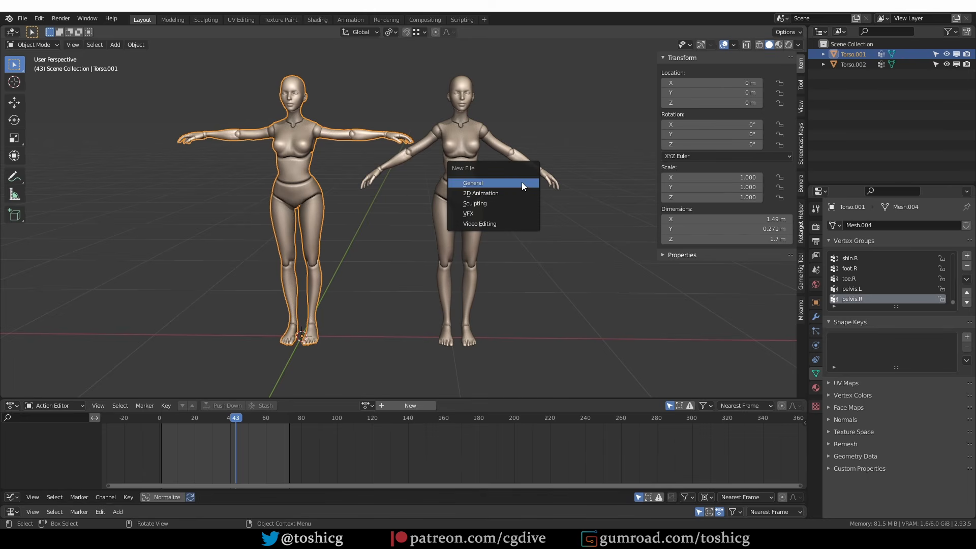
{"action": "left_click", "coordinate": [517, 182]}
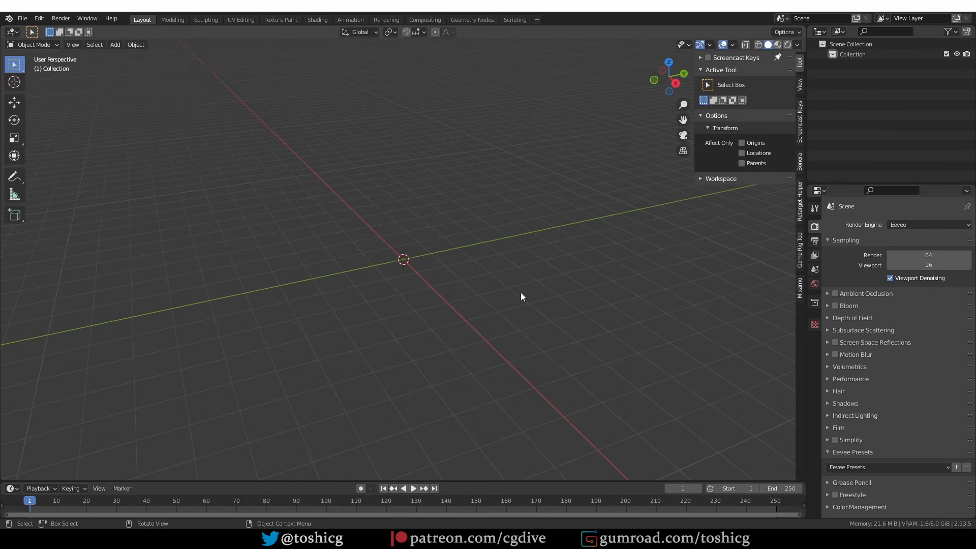
{"action": "left_click", "coordinate": [20, 19]}
{"action": "mouse_move", "coordinate": [49, 155]}
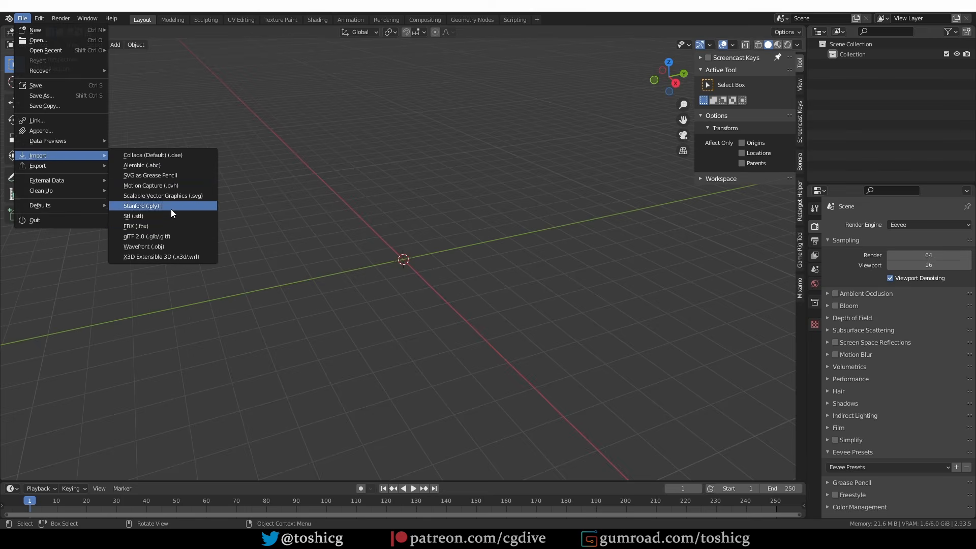
{"action": "left_click", "coordinate": [167, 224]}
{"action": "left_click", "coordinate": [269, 234]}
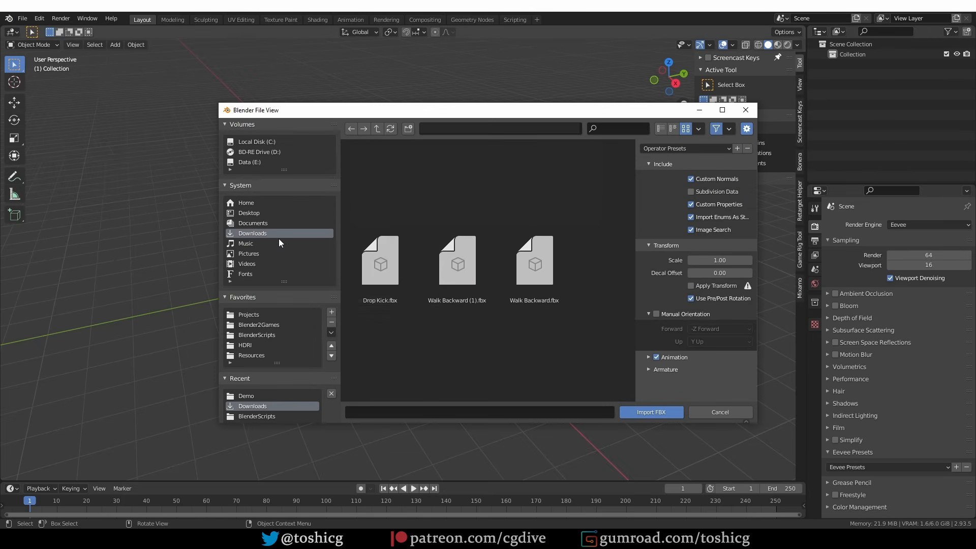
{"action": "left_click", "coordinate": [387, 266]}
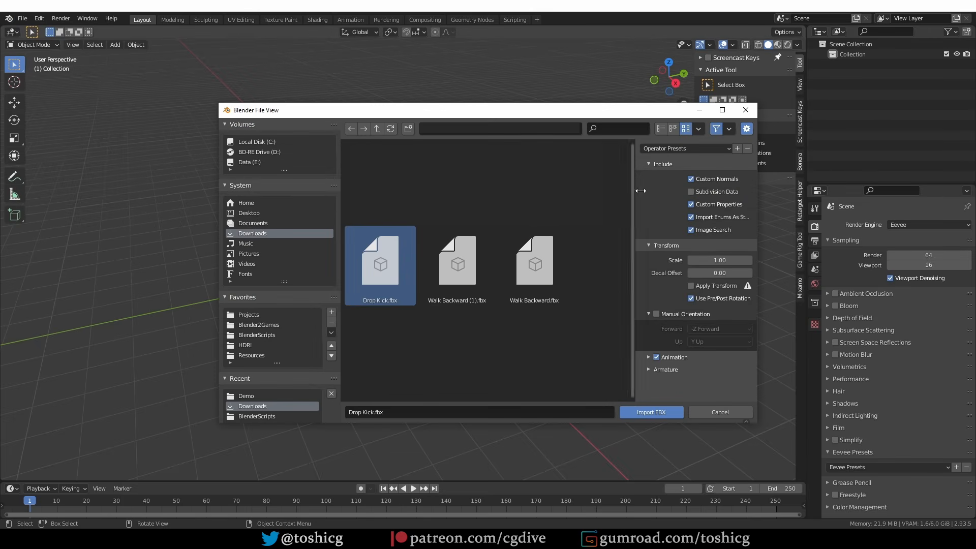
{"action": "left_click", "coordinate": [648, 411]}
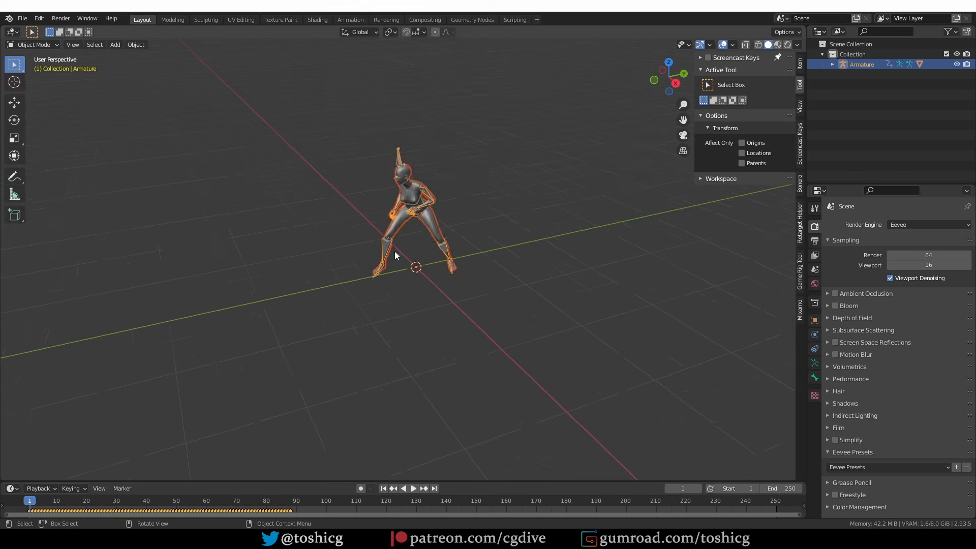
Examine the imported armature in Rest Position, isolating its bones in local view and comparing them with the mannequin mesh.
{"action": "scroll", "coordinate": [394, 251], "scroll_direction": "up", "scroll_amount": 6}
{"action": "scroll", "coordinate": [464, 252], "scroll_direction": "down", "scroll_amount": 5}
{"action": "left_click", "coordinate": [815, 363]}
{"action": "left_click", "coordinate": [935, 255]}
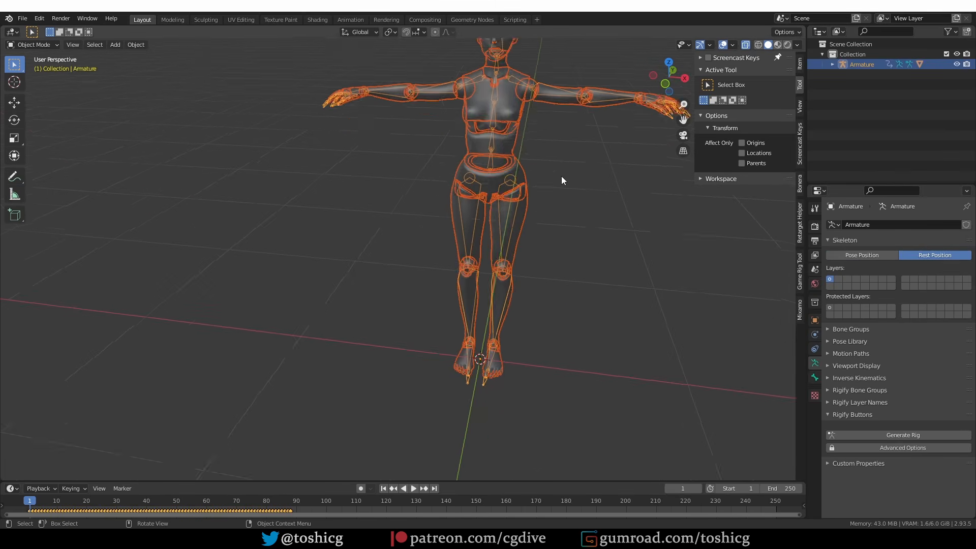
{"action": "scroll", "coordinate": [489, 157], "scroll_direction": "up", "scroll_amount": 3}
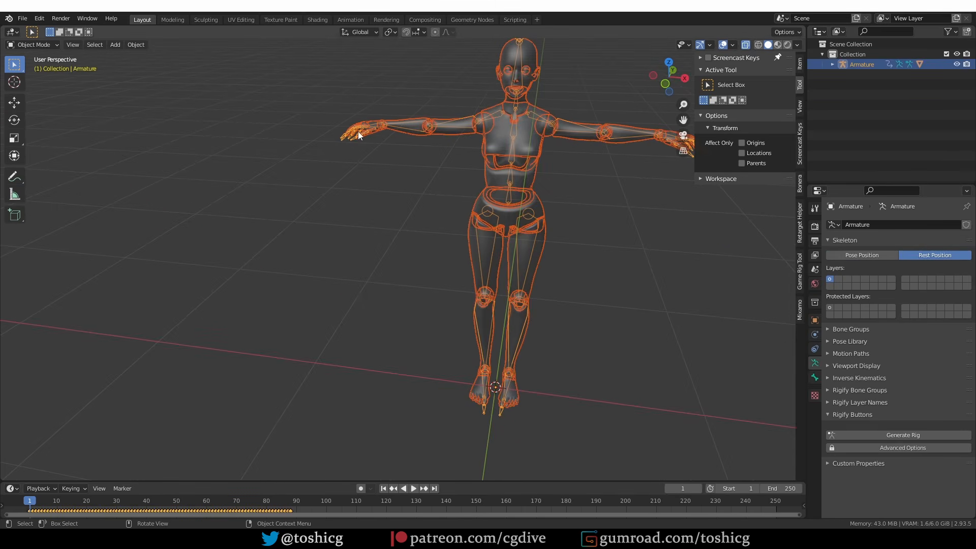
{"action": "left_click", "coordinate": [459, 121]}
{"action": "left_click", "coordinate": [459, 120]}
{"action": "key", "text": "KP_Divide"}
{"action": "middle_click_drag", "start_coordinate": [458, 125], "coordinate": [458, 140]}
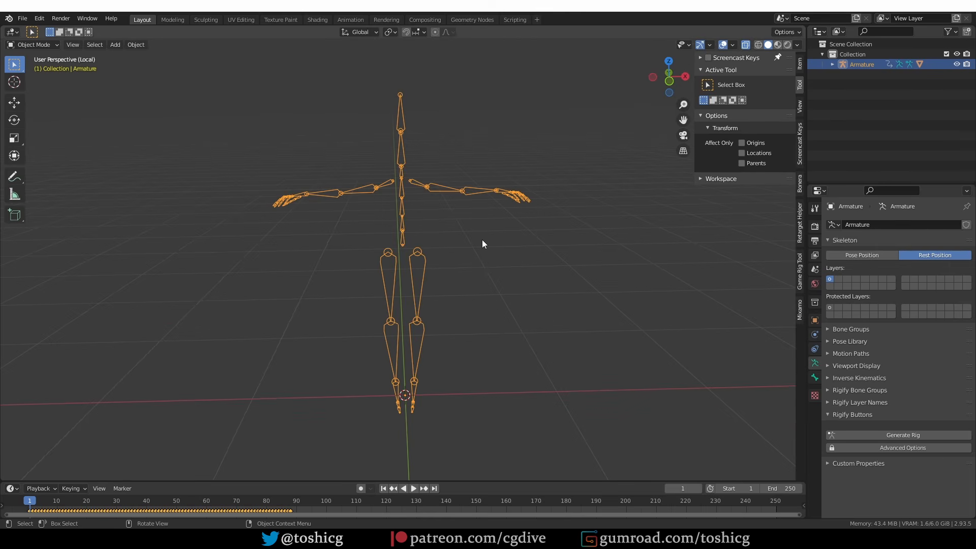
{"action": "key", "text": "KP_Divide"}
{"action": "middle_click_drag", "start_coordinate": [482, 239], "coordinate": [355, 154]}
Return the armature to Pose Position and create a Mixamo control rig with Apply Animation, IK Arms and IK Legs enabled.
{"action": "left_click", "coordinate": [799, 310]}
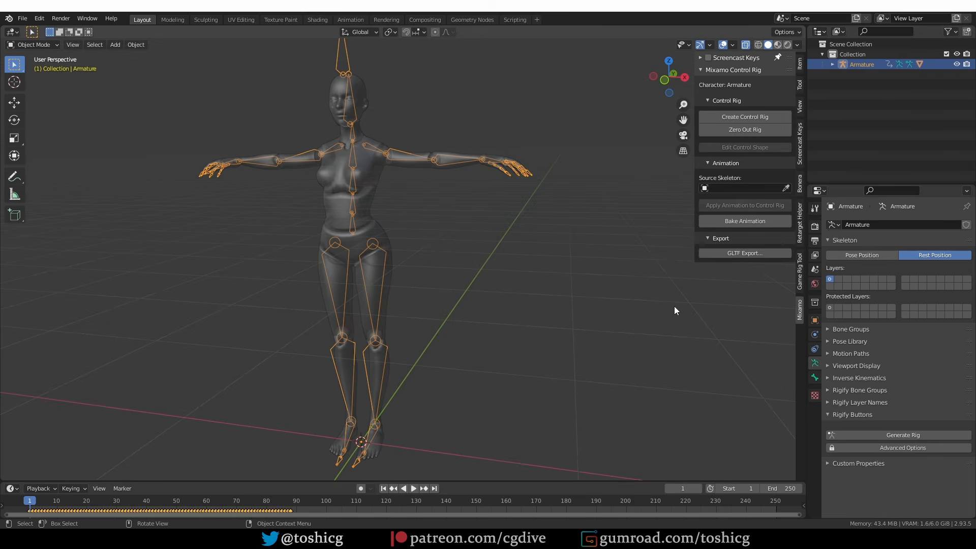
{"action": "middle_click_drag", "start_coordinate": [674, 306], "coordinate": [555, 384]}
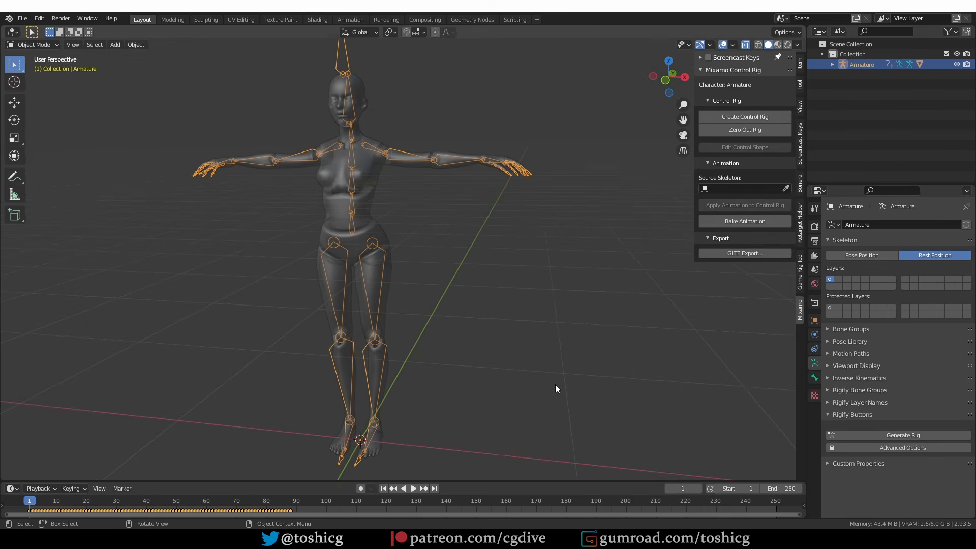
{"action": "left_click", "coordinate": [869, 257]}
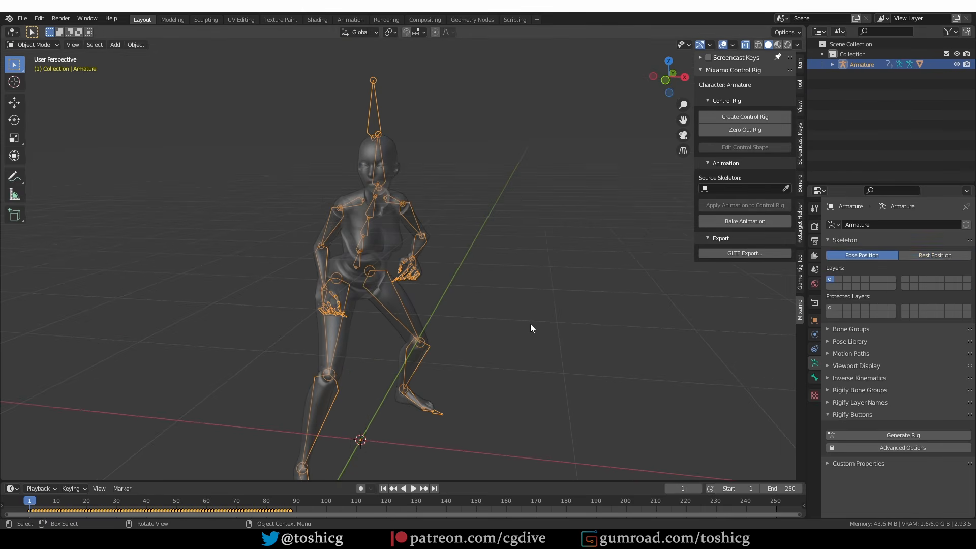
{"action": "left_click", "coordinate": [766, 118]}
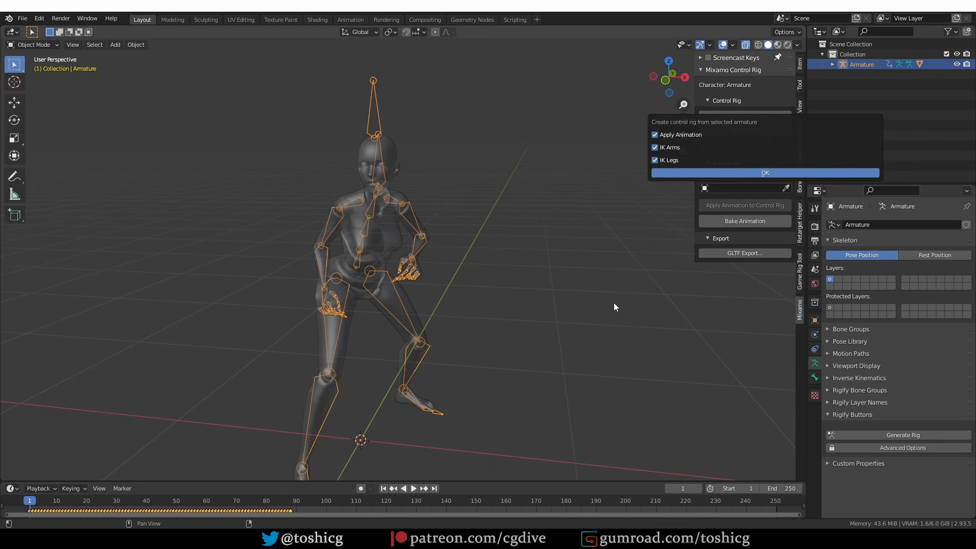
{"action": "scroll", "coordinate": [584, 296], "scroll_direction": "down", "scroll_amount": 5}
{"action": "middle_click_drag", "start_coordinate": [566, 298], "coordinate": [488, 307]}
{"action": "key", "text": "alt+z"}
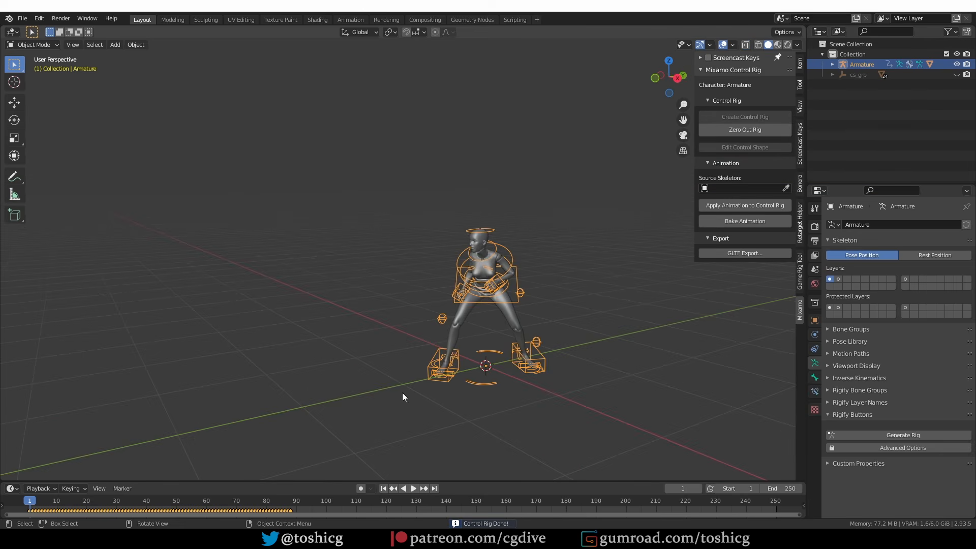
Play the Drop Kick animation on the control rig and view the mannequin from another angle.
{"action": "key", "text": "space"}
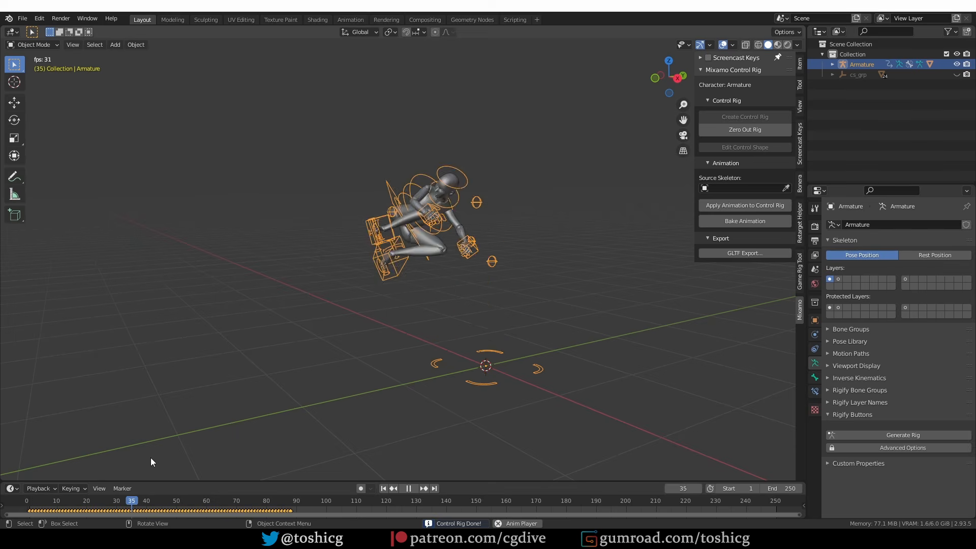
{"action": "key", "text": "space"}
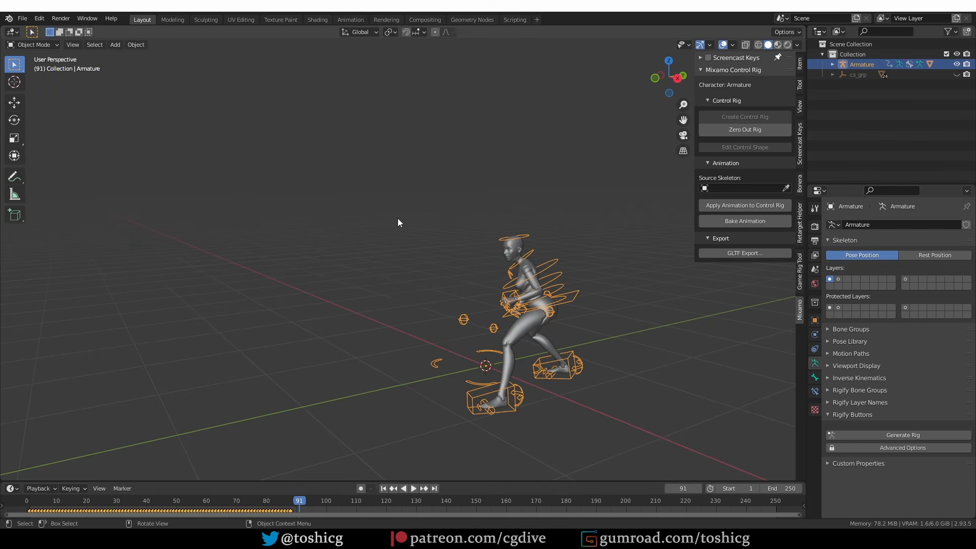
{"action": "middle_click_drag", "start_coordinate": [398, 222], "coordinate": [457, 227]}
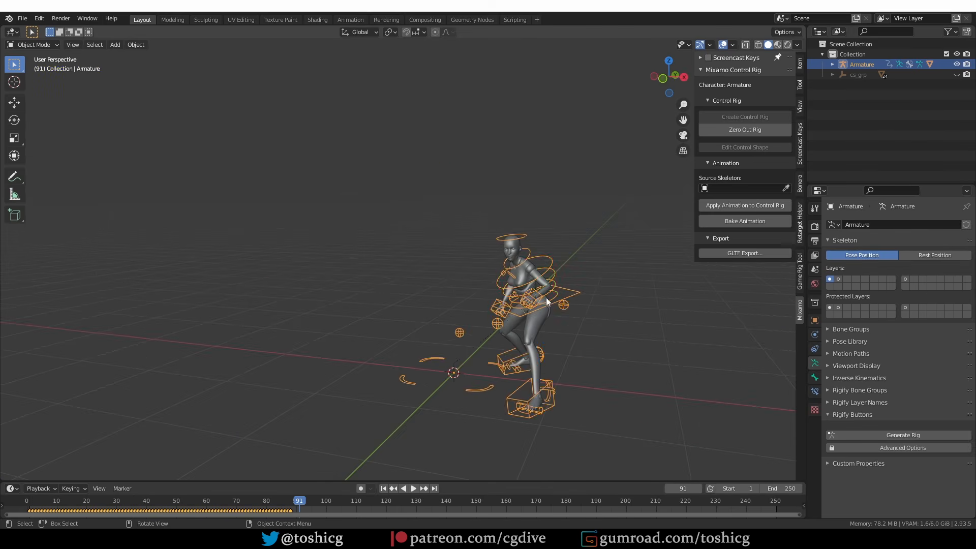
In Pose Mode, try out moving the hips control and the left hand IK control, cancelling both moves.
{"action": "key", "text": "ctrl+Tab"}
{"action": "left_click", "coordinate": [572, 297]}
{"action": "key", "text": "g"}
{"action": "right_click", "coordinate": [548, 317]}
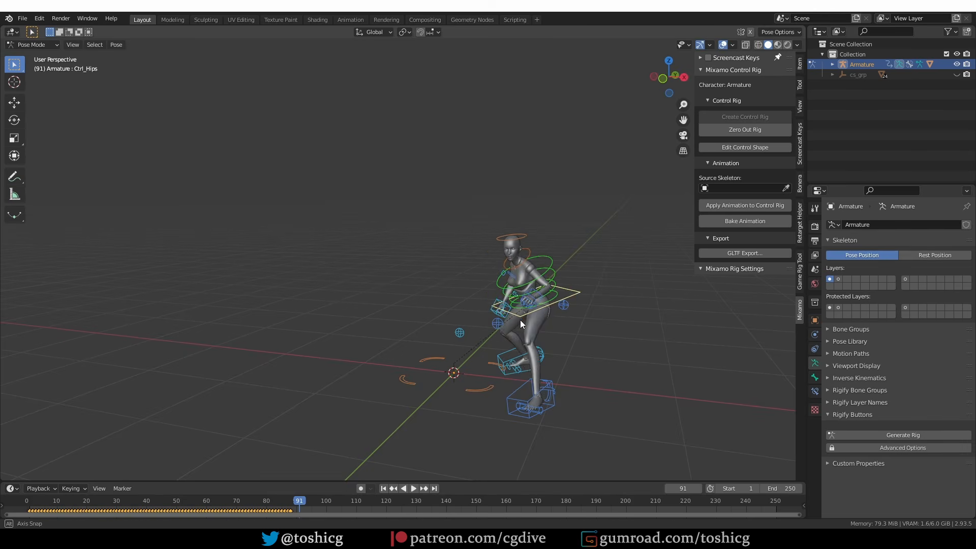
{"action": "middle_click_drag", "start_coordinate": [521, 319], "coordinate": [575, 296]}
{"action": "left_click", "coordinate": [567, 295]}
{"action": "key", "text": "g"}
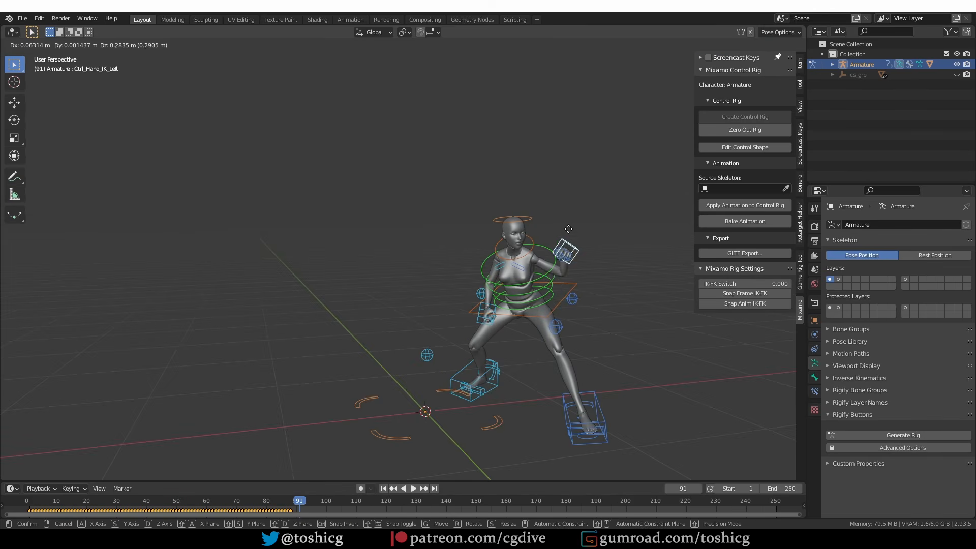
{"action": "right_click", "coordinate": [591, 305]}
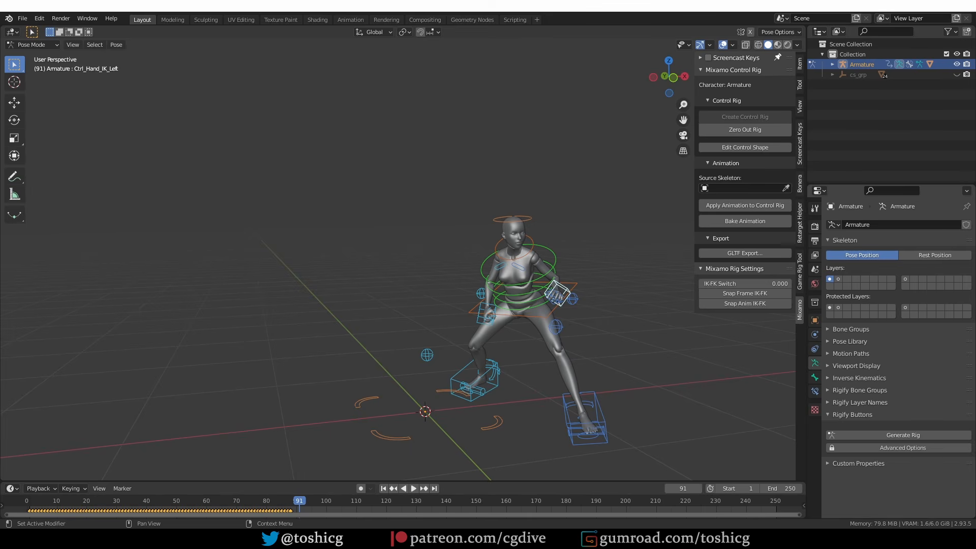
{"action": "middle_click_drag", "start_coordinate": [380, 262], "coordinate": [450, 282]}
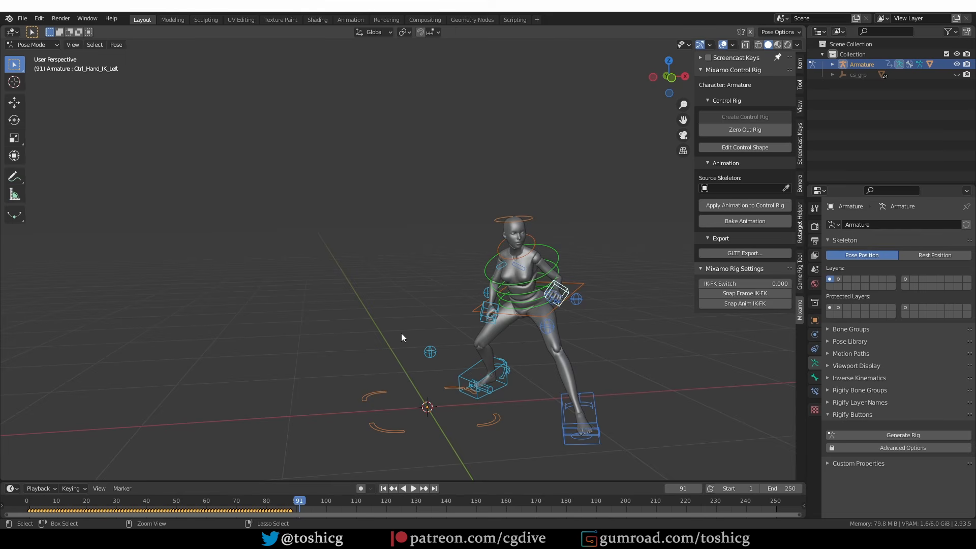
Undo the control rig creation and zero out the original armature's pose.
{"action": "key", "text": "ctrl+z"}
{"action": "key", "text": "ctrl+z"}
{"action": "key", "text": "ctrl+z"}
{"action": "left_click", "coordinate": [877, 256]}
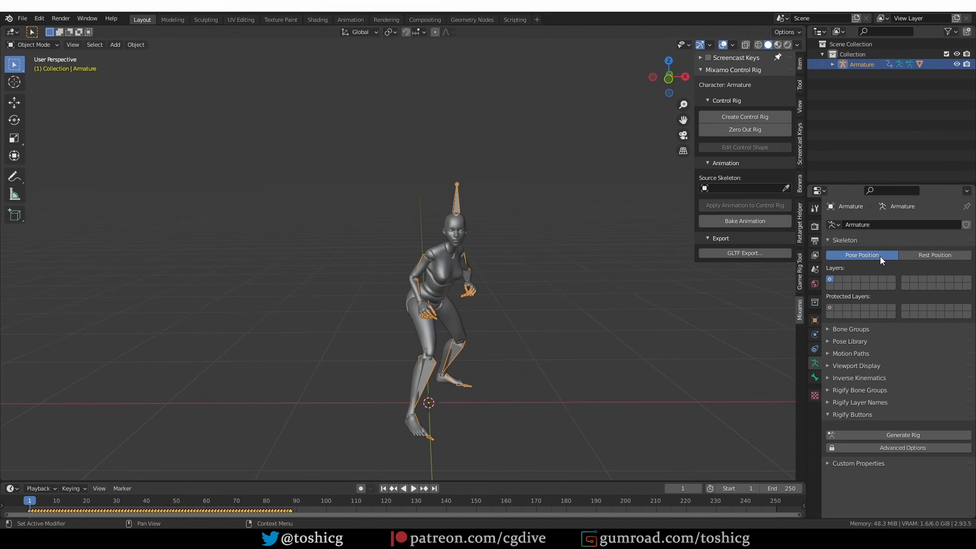
{"action": "left_click", "coordinate": [767, 130]}
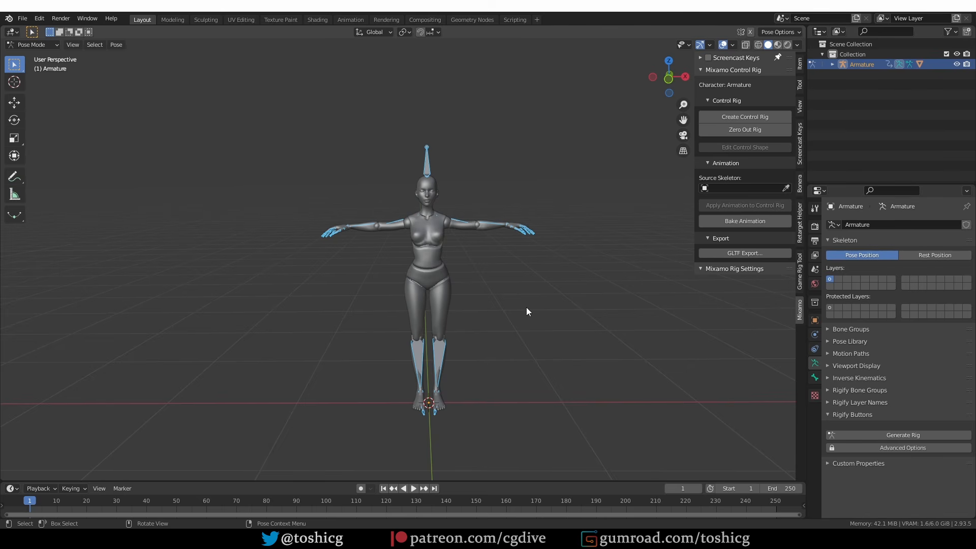
Create the Mixamo control rig with Apply Animation and IK Legs enabled and IK Arms disabled, and enter Pose Mode.
{"action": "left_click", "coordinate": [745, 118]}
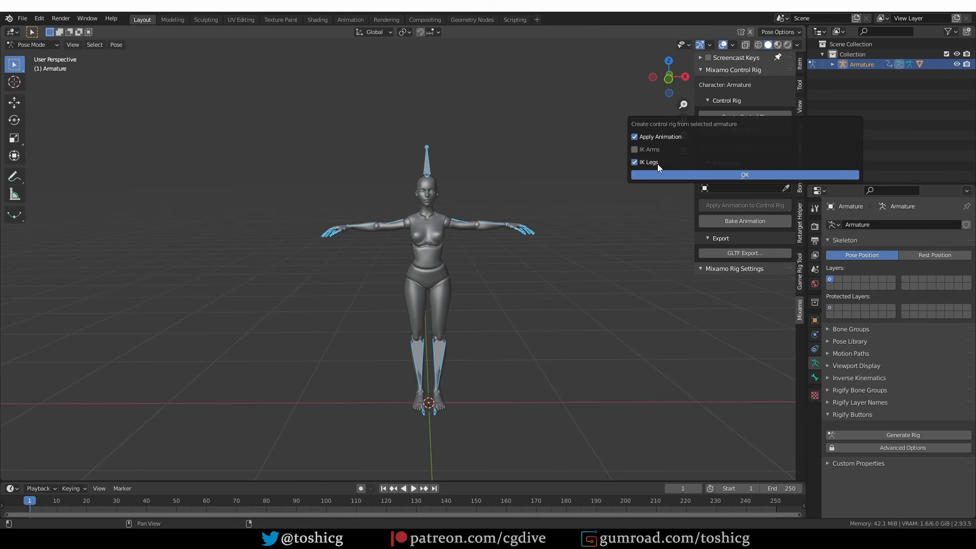
{"action": "left_click", "coordinate": [708, 175]}
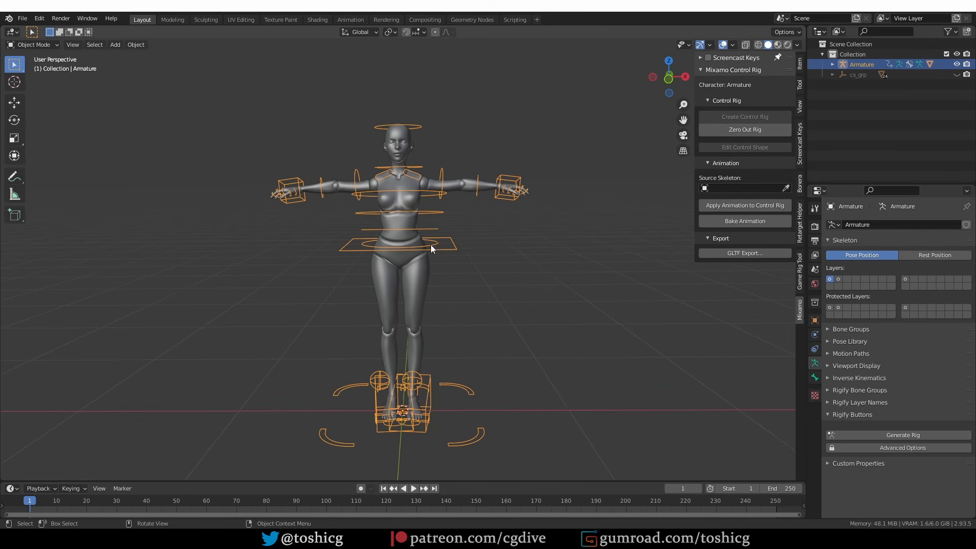
{"action": "key", "text": "ctrl+Tab"}
Try out moving the main hips control and rotating the free hips control, cancelling both transforms.
{"action": "left_click", "coordinate": [453, 250]}
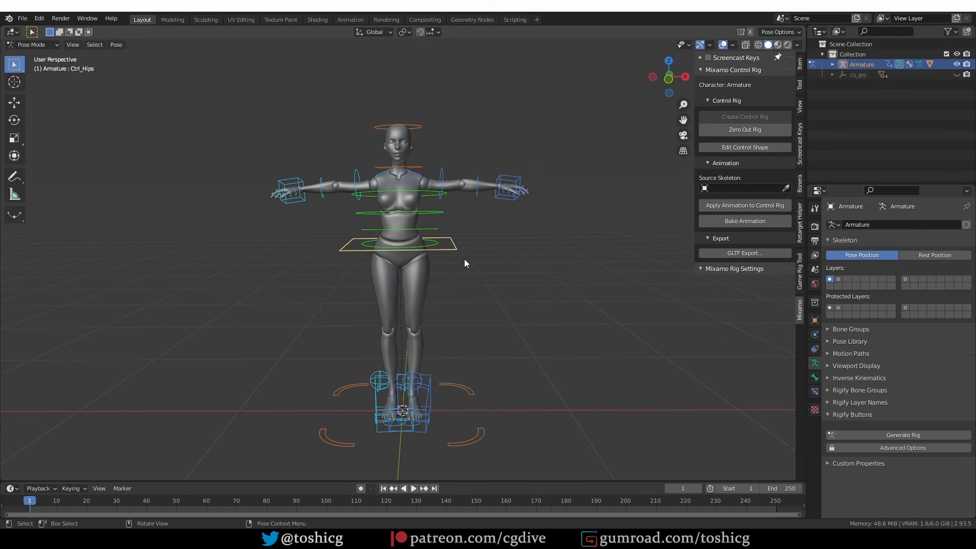
{"action": "key", "text": "g"}
{"action": "right_click", "coordinate": [450, 259]}
{"action": "left_click", "coordinate": [438, 247]}
{"action": "key", "text": "r"}
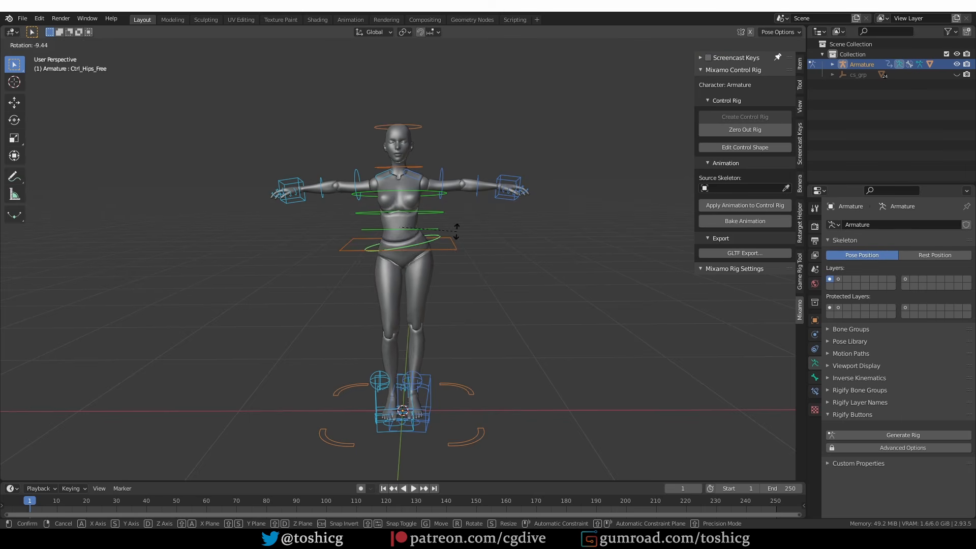
{"action": "right_click", "coordinate": [456, 254]}
Try out rotating the spine controls and the left shoulder control, cancelling the rotations.
{"action": "left_click", "coordinate": [441, 228]}
{"action": "key", "text": "r"}
{"action": "right_click", "coordinate": [441, 198]}
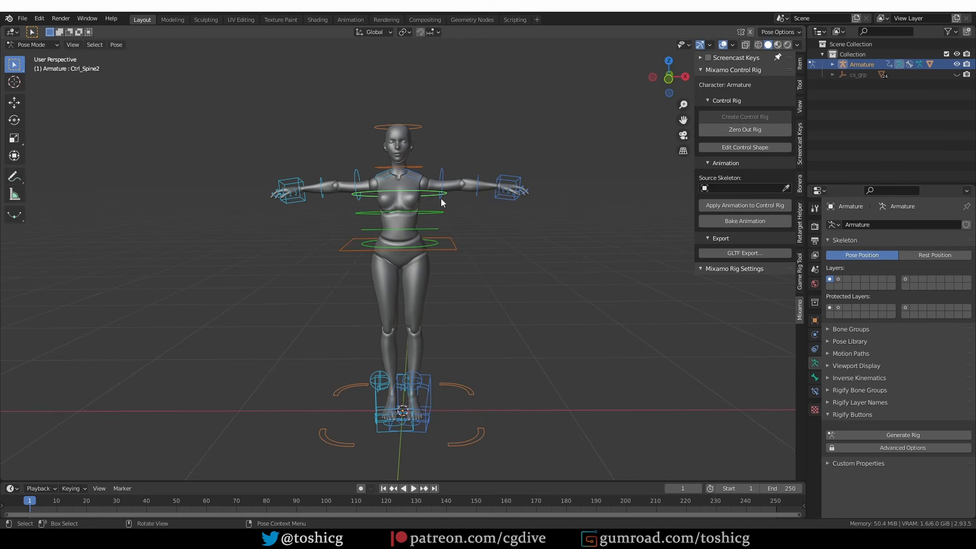
{"action": "left_click", "coordinate": [424, 181]}
{"action": "key", "text": "r"}
{"action": "right_click", "coordinate": [438, 175]}
Try out trackball rotations on the left upper arm and forearm FK controls, cancelling each, and select the left hand FK control.
{"action": "left_click", "coordinate": [441, 184]}
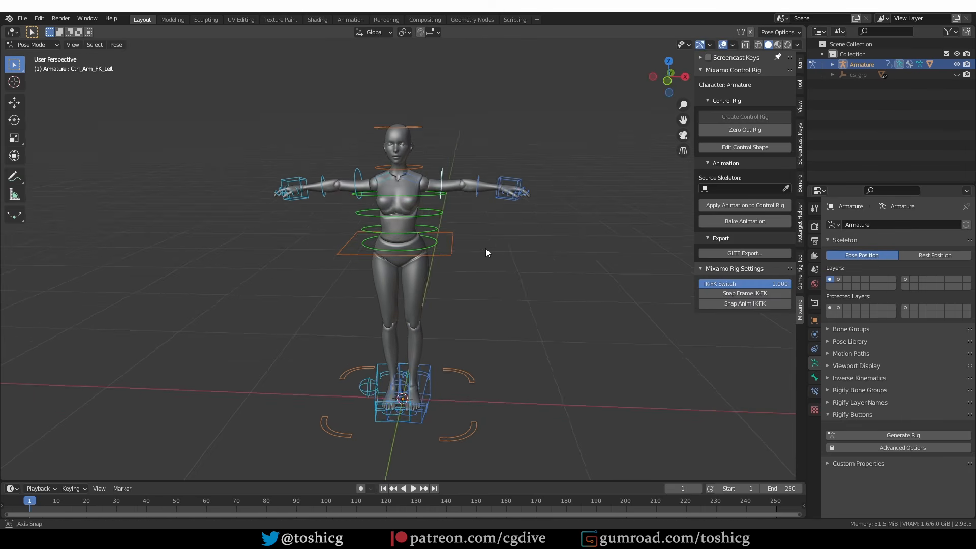
{"action": "middle_click_drag", "start_coordinate": [486, 248], "coordinate": [484, 250]}
{"action": "key", "text": "r"}
{"action": "key", "text": "r"}
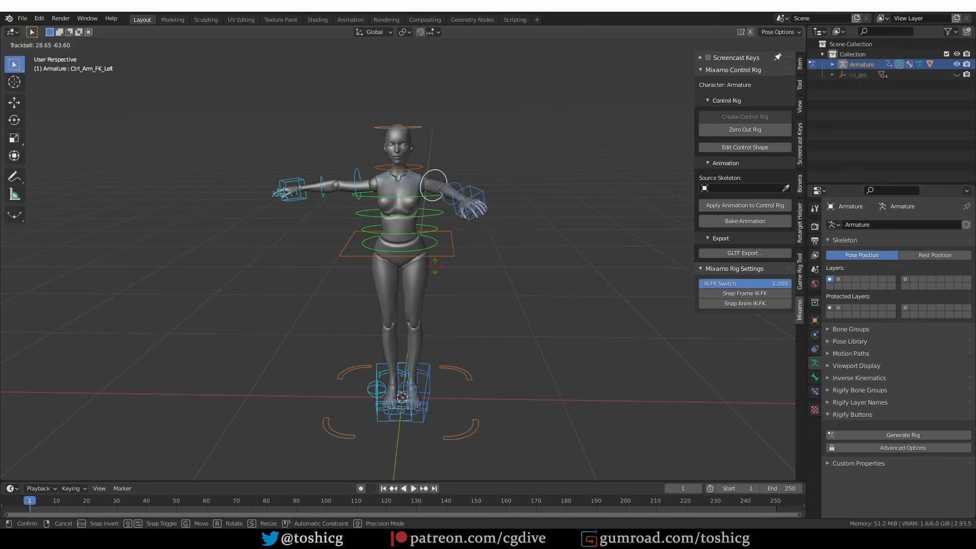
{"action": "key", "text": "Escape"}
{"action": "left_click", "coordinate": [476, 187]}
{"action": "key", "text": "r"}
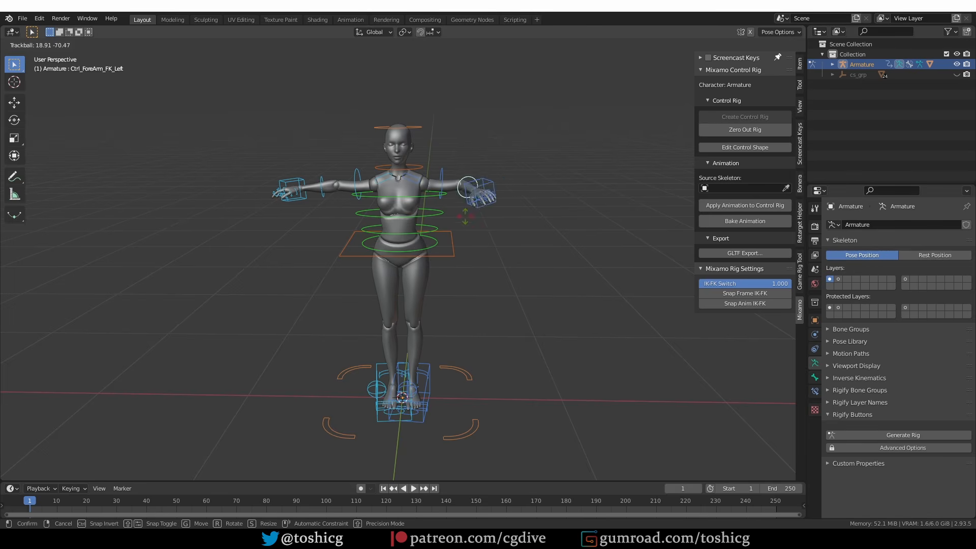
{"action": "key", "text": "Escape"}
{"action": "left_click", "coordinate": [503, 187]}
Move the left foot IK control outward and up, and try out moving the left knee pole control.
{"action": "middle_click_drag", "start_coordinate": [501, 305], "coordinate": [441, 398]}
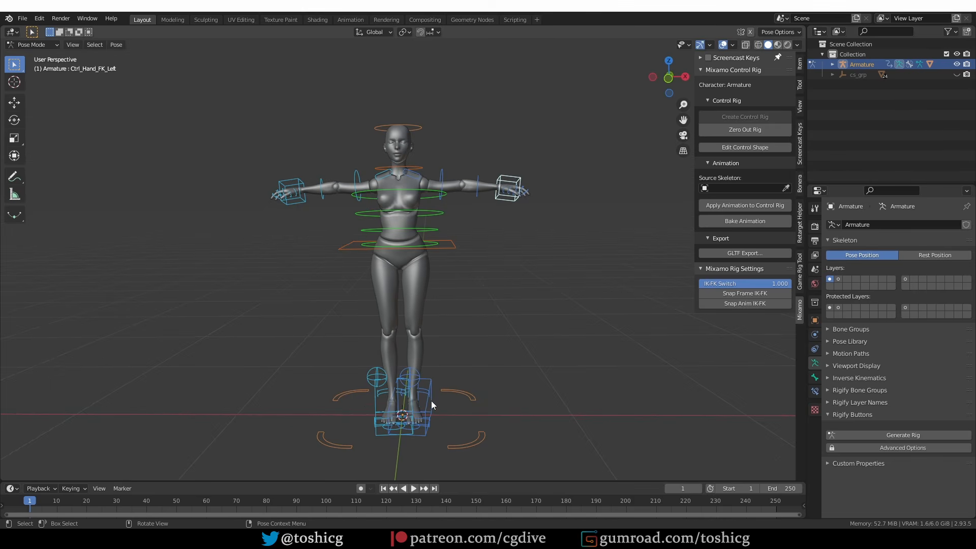
{"action": "left_click", "coordinate": [430, 401]}
{"action": "key", "text": "g"}
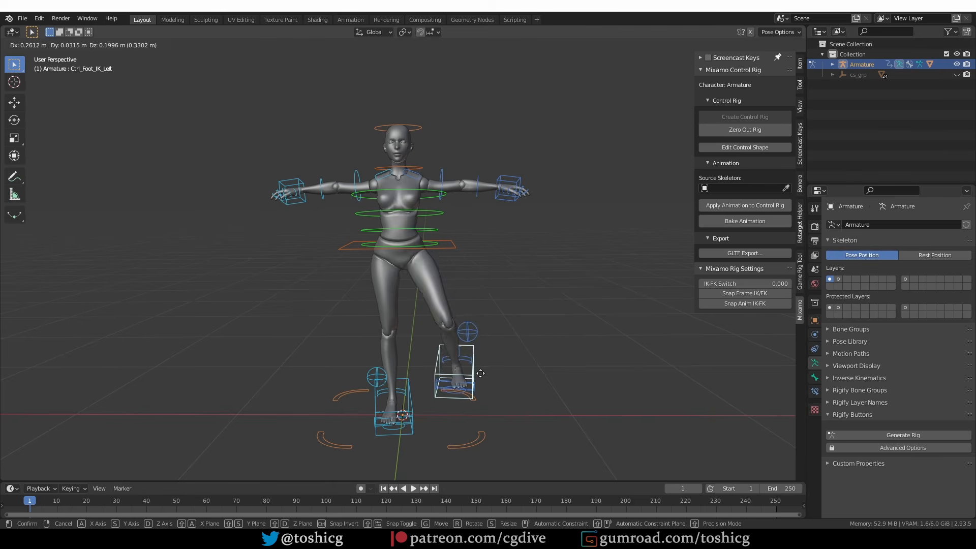
{"action": "left_click", "coordinate": [523, 338]}
{"action": "left_click", "coordinate": [519, 285]}
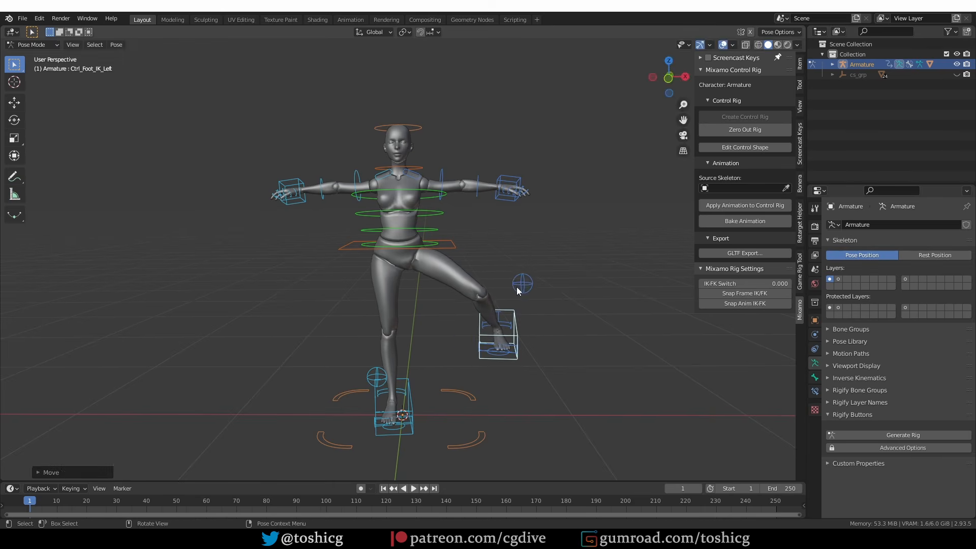
{"action": "key", "text": "g"}
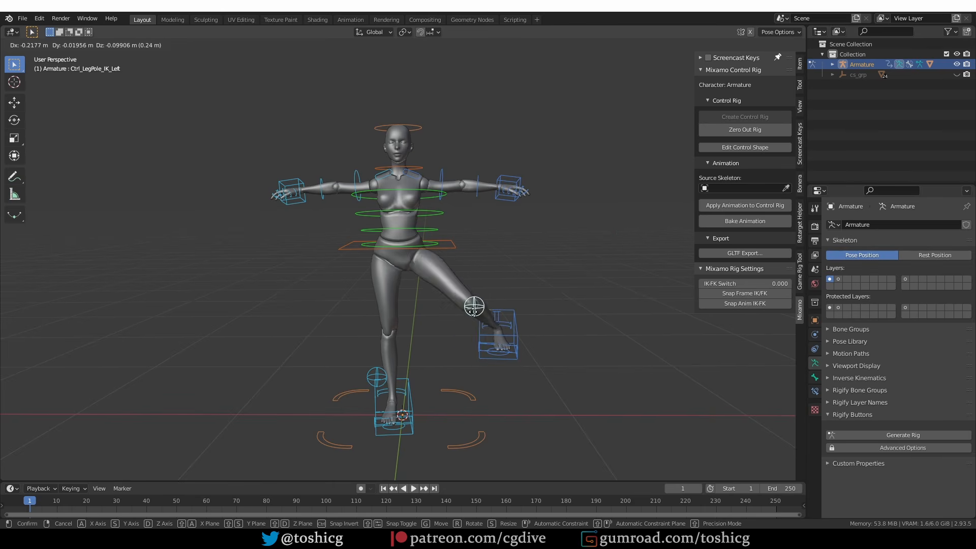
{"action": "left_click", "coordinate": [524, 284]}
Try out rotating the ball-of-foot control and the toe control of the left foot, cancelling both rotations.
{"action": "middle_click_drag", "start_coordinate": [548, 350], "coordinate": [501, 356]}
{"action": "scroll", "coordinate": [501, 356], "scroll_direction": "up", "scroll_amount": 3}
{"action": "middle_click_drag", "start_coordinate": [501, 356], "coordinate": [360, 404], "text": "shift"}
{"action": "left_click", "coordinate": [347, 381]}
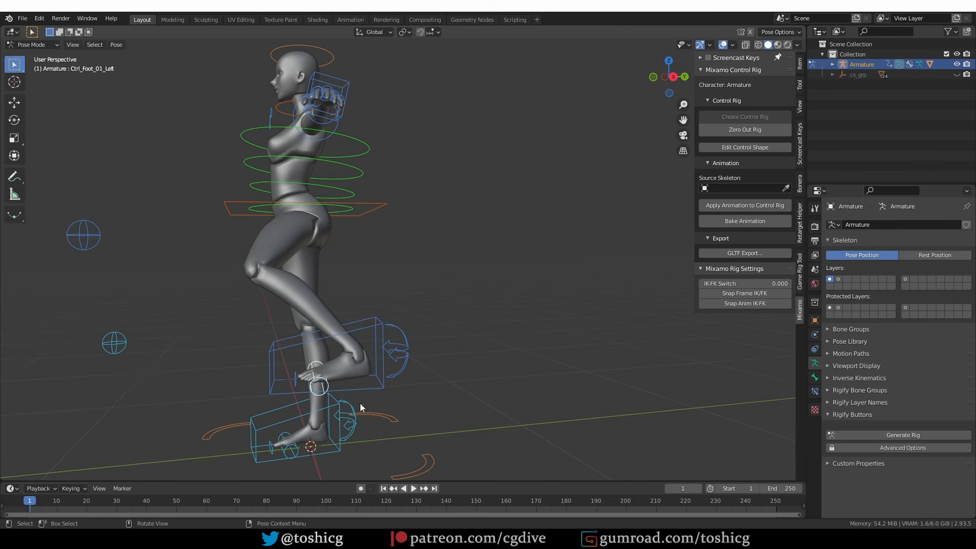
{"action": "key", "text": "r"}
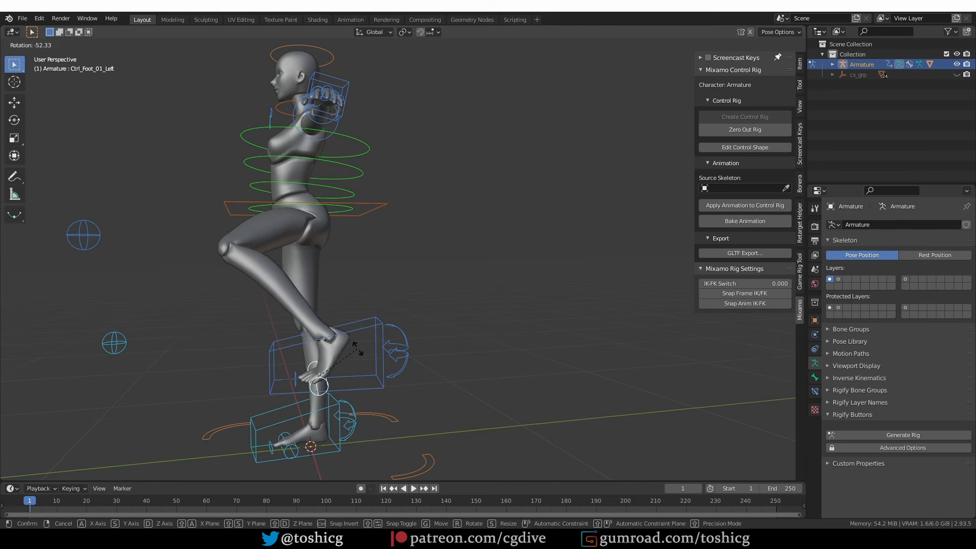
{"action": "right_click", "coordinate": [356, 350]}
{"action": "left_click", "coordinate": [309, 390]}
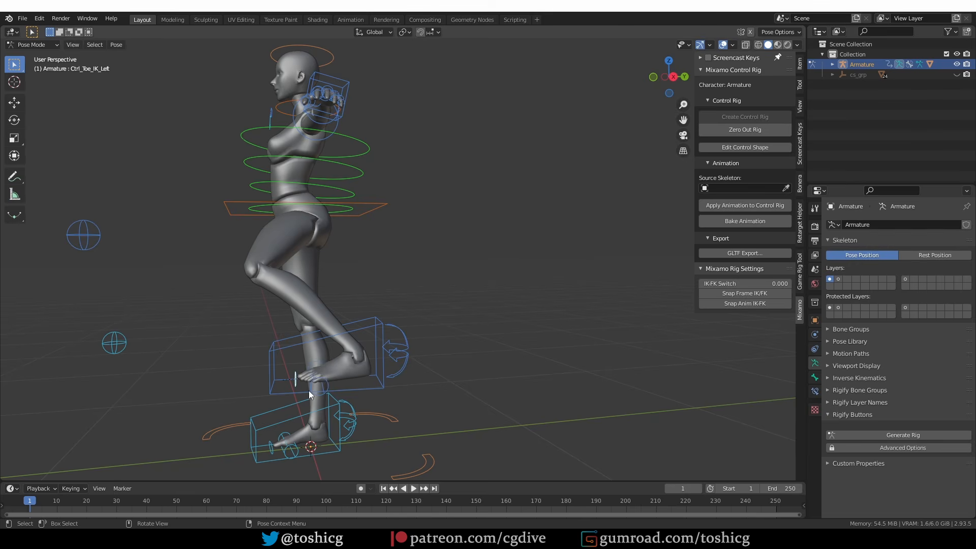
{"action": "key", "text": "r"}
{"action": "right_click", "coordinate": [394, 348]}
Try out the left foot roll control by rotating it and moving it vertically and sideways with the Move tool.
{"action": "left_click", "coordinate": [394, 348]}
{"action": "middle_click_drag", "start_coordinate": [398, 380], "coordinate": [402, 375]}
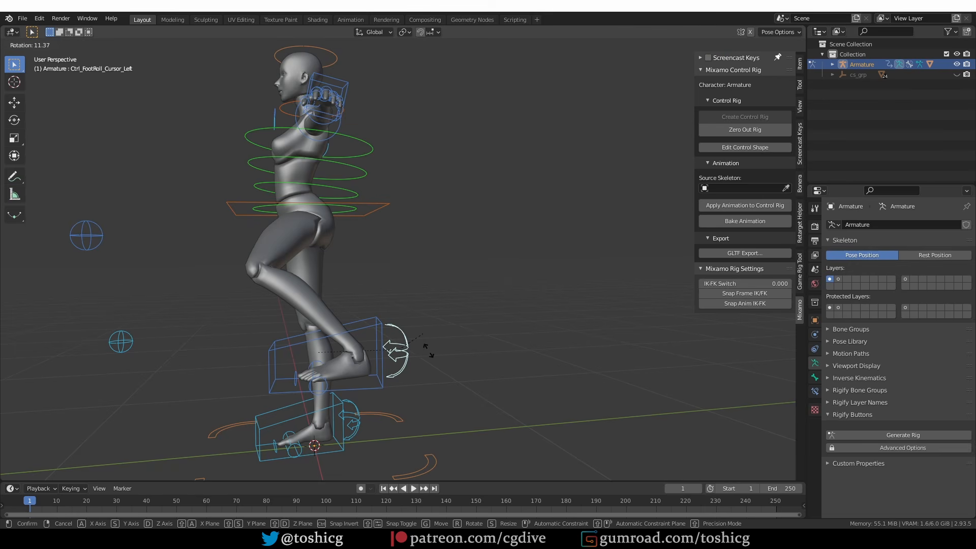
{"action": "key", "text": "r"}
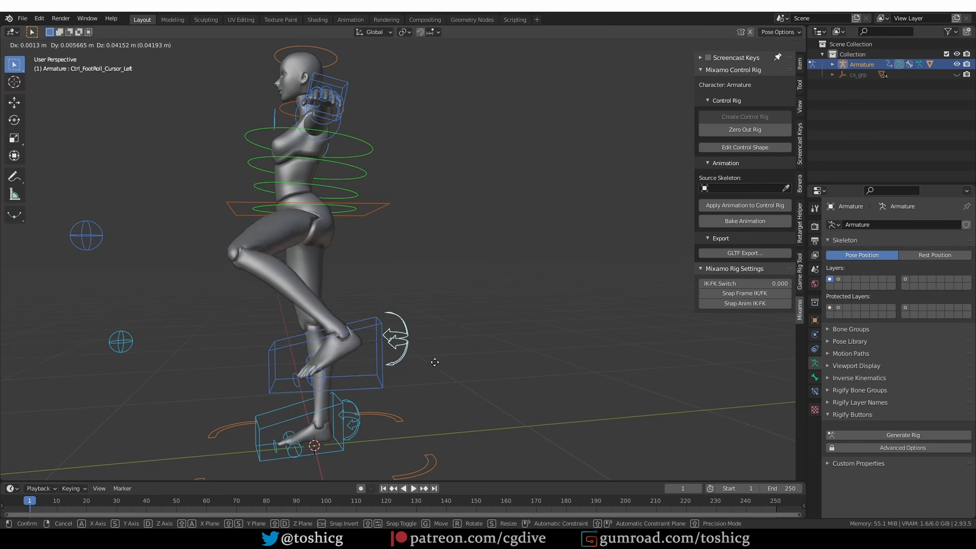
{"action": "key", "text": "Escape"}
{"action": "left_click", "coordinate": [15, 102]}
{"action": "left_click_drag", "start_coordinate": [398, 307], "coordinate": [420, 326]}
{"action": "right_click", "coordinate": [420, 326]}
{"action": "middle_click_drag", "start_coordinate": [428, 351], "coordinate": [529, 374]}
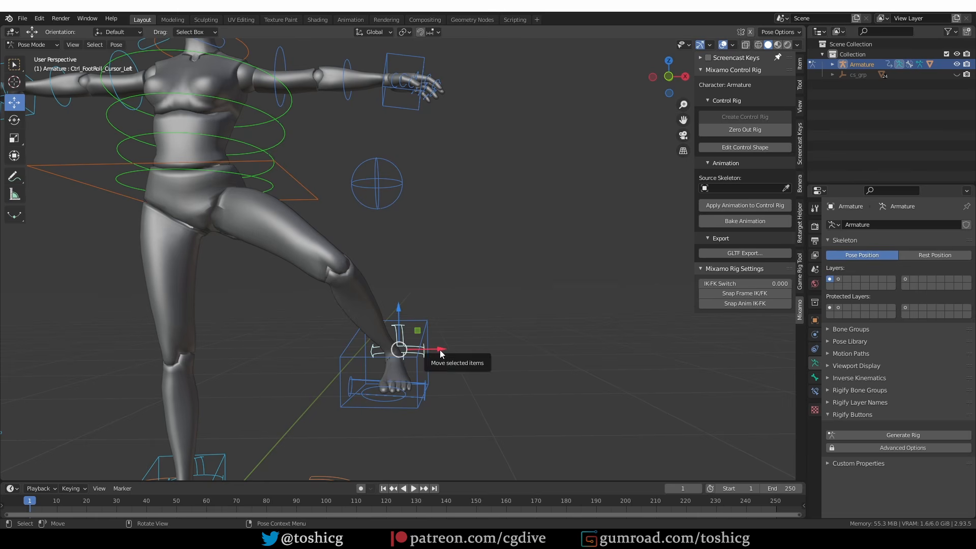
{"action": "left_click_drag", "start_coordinate": [439, 350], "coordinate": [420, 348]}
Select all control bones and clear all their pose transforms.
{"action": "scroll", "coordinate": [445, 362], "scroll_direction": "down", "scroll_amount": 6}
{"action": "middle_click_drag", "start_coordinate": [444, 362], "coordinate": [447, 364]}
{"action": "key", "text": "a"}
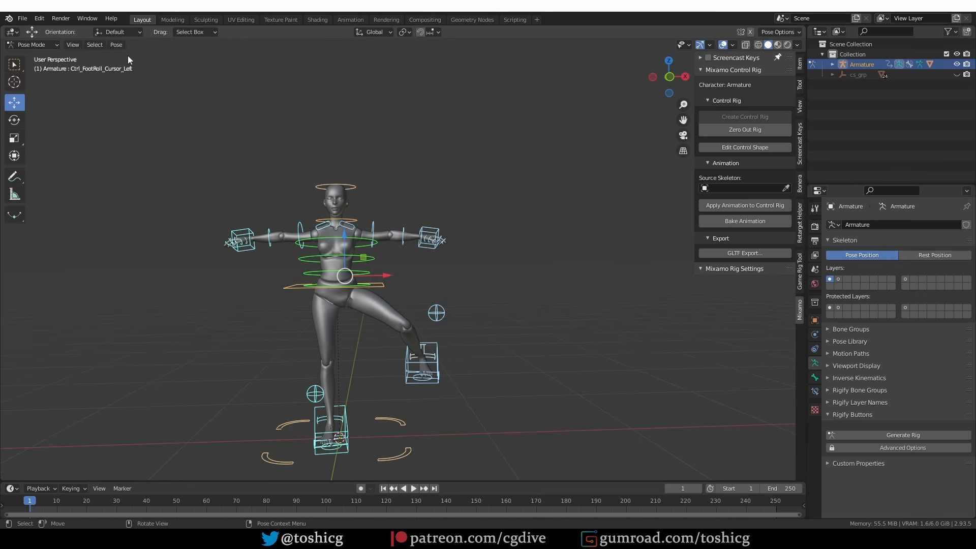
{"action": "left_click", "coordinate": [115, 45]}
{"action": "left_click", "coordinate": [232, 67]}
Try out rotating the neck control, cancel the rotation and select the head control.
{"action": "scroll", "coordinate": [362, 321], "scroll_direction": "up", "scroll_amount": 4}
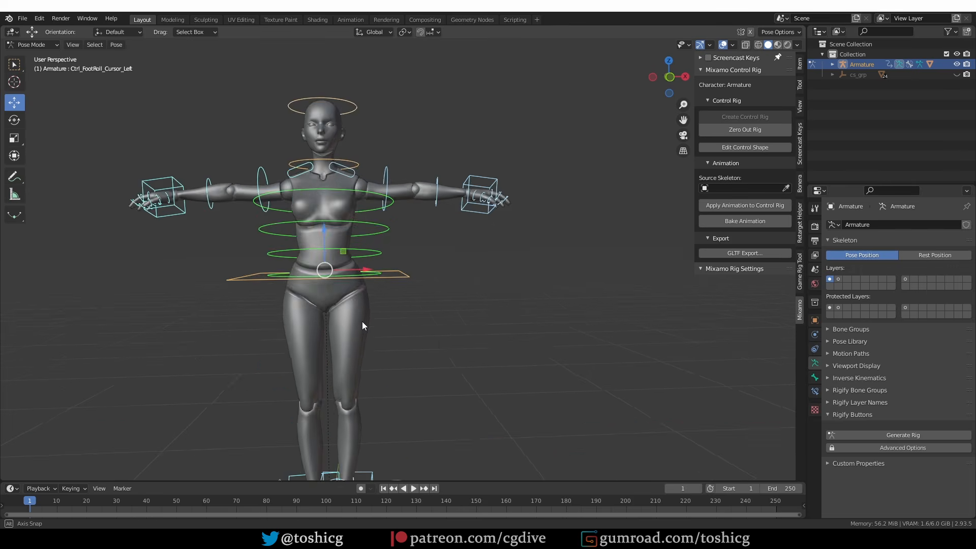
{"action": "scroll", "coordinate": [401, 328], "scroll_direction": "down", "scroll_amount": 2}
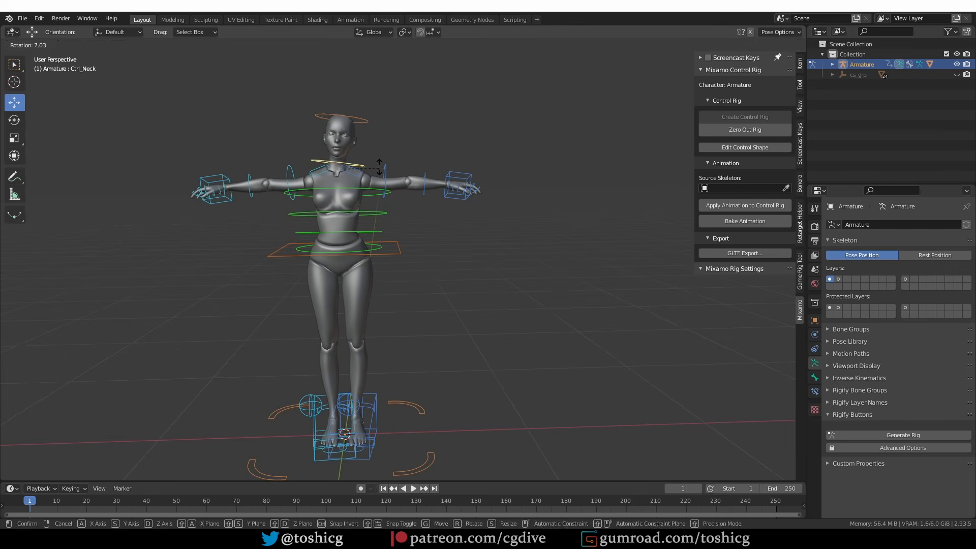
{"action": "left_click", "coordinate": [359, 117]}
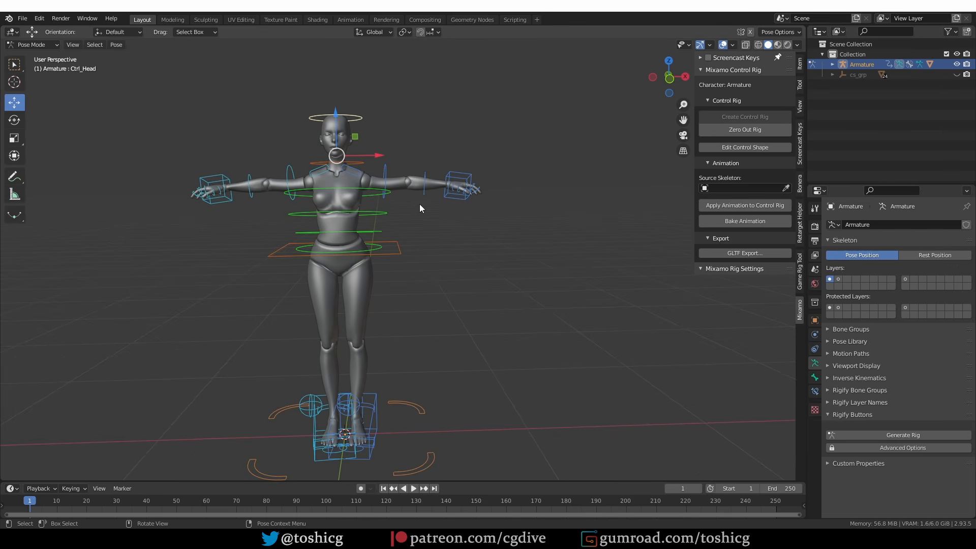
{"action": "middle_click_drag", "start_coordinate": [446, 221], "coordinate": [468, 250]}
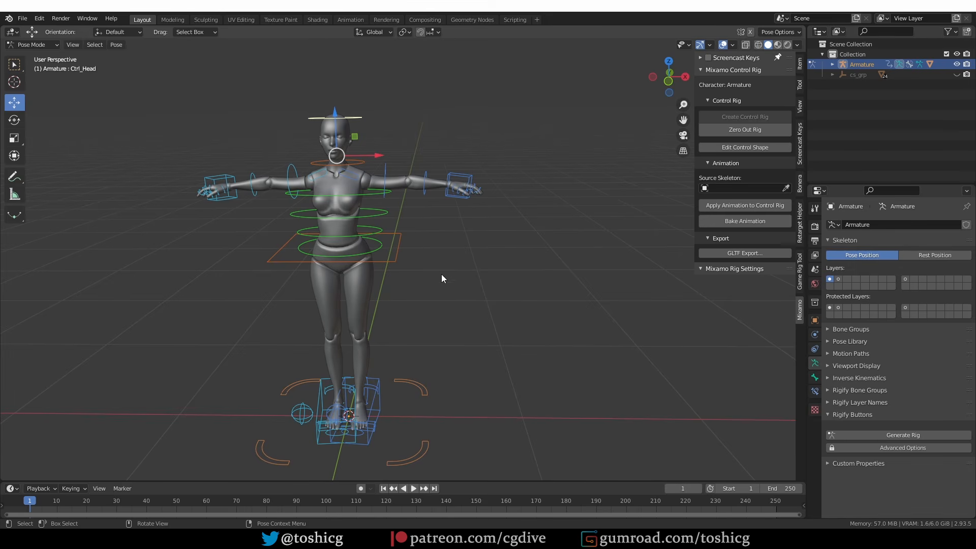
Select the left upper arm FK control and set its IK-FK Switch to 0.000.
{"action": "left_click", "coordinate": [457, 174]}
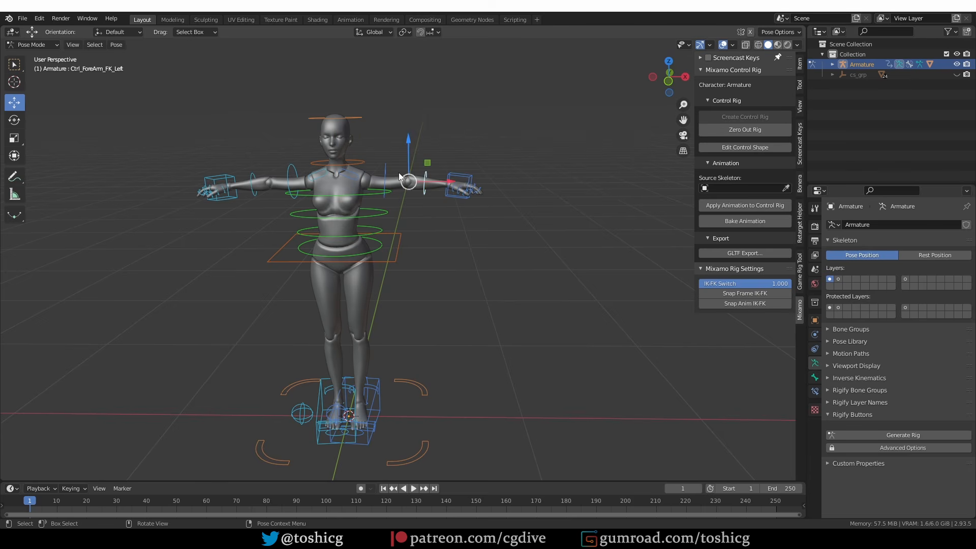
{"action": "left_click", "coordinate": [382, 171]}
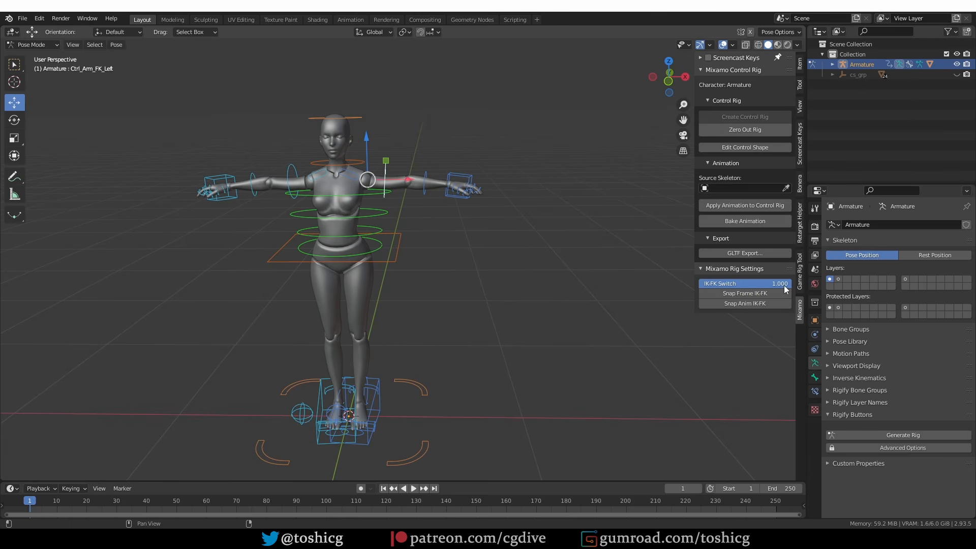
{"action": "left_click_drag", "start_coordinate": [784, 285], "coordinate": [676, 283]}
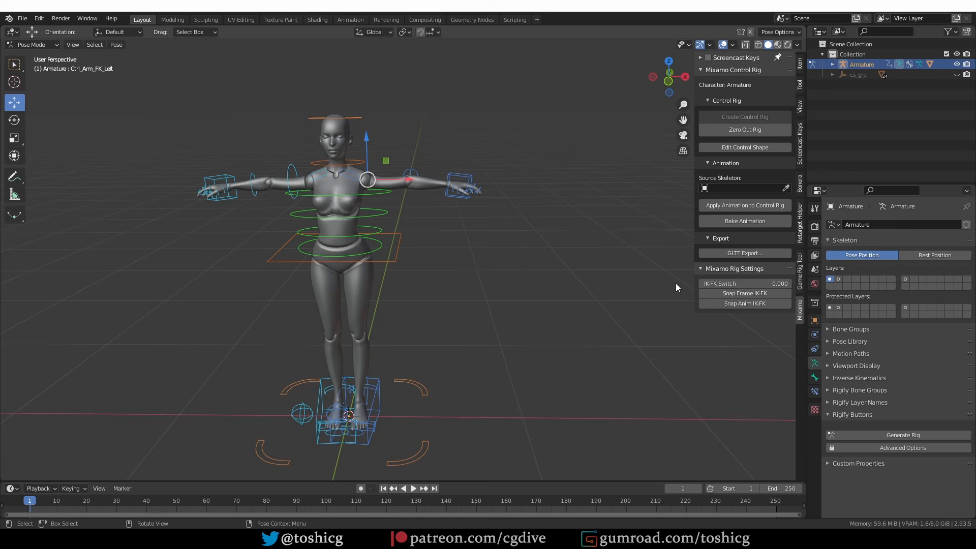
Move the left hand IK control inward and down, and try out moving the left elbow pole, cancelling the pole's move.
{"action": "left_click", "coordinate": [460, 174]}
{"action": "key", "text": "g"}
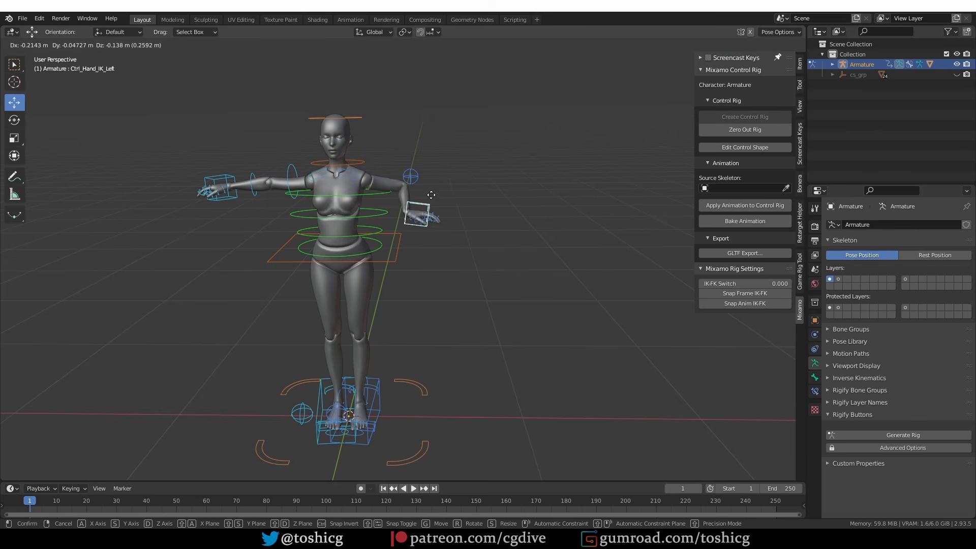
{"action": "left_click", "coordinate": [411, 177]}
{"action": "key", "text": "g"}
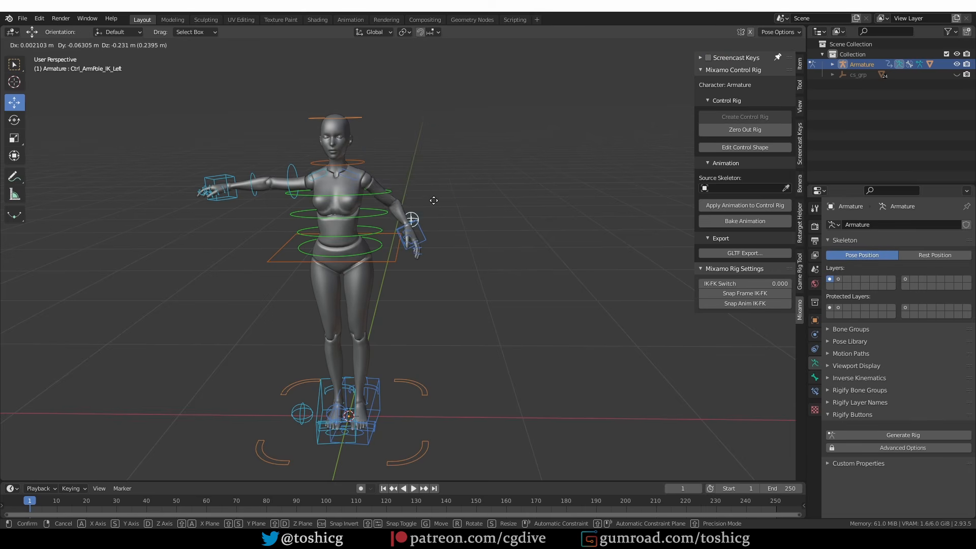
{"action": "right_click", "coordinate": [434, 219]}
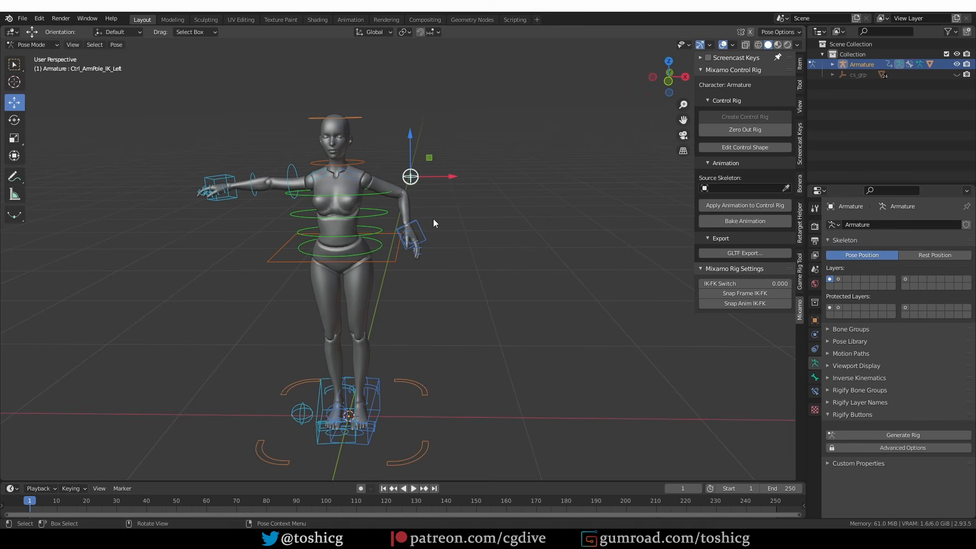
Select the right hand FK control and set the right arm's IK-FK Switch to 0.000.
{"action": "left_click", "coordinate": [208, 181]}
{"action": "key", "text": "r"}
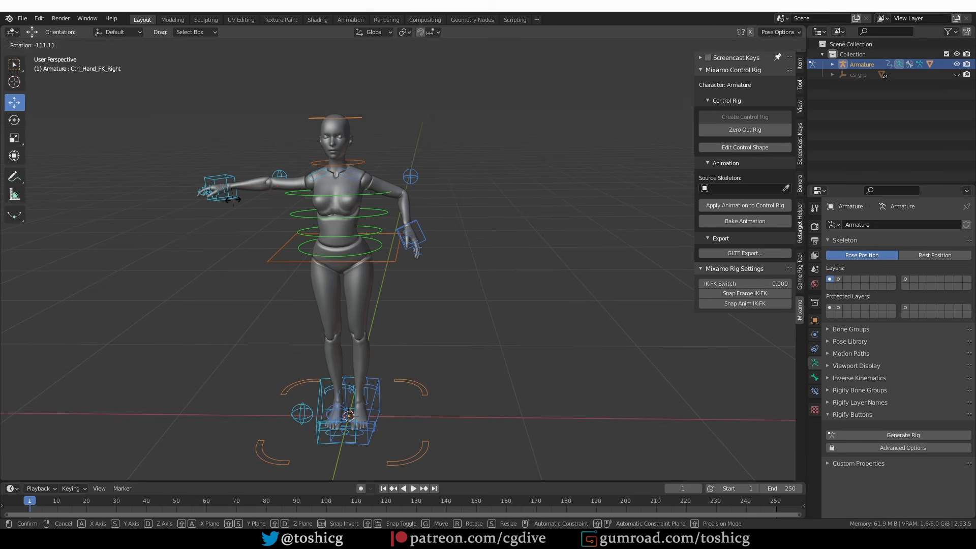
{"action": "right_click", "coordinate": [233, 200]}
Move the right hand IK control slightly inward and down, and lower the right elbow pole.
{"action": "left_click", "coordinate": [232, 197]}
{"action": "key", "text": "g"}
{"action": "left_click", "coordinate": [246, 221]}
{"action": "left_click", "coordinate": [281, 180]}
{"action": "key", "text": "g"}
{"action": "left_click", "coordinate": [283, 219]}
Select the left foot IK control and set the left leg's IK-FK Switch to 1.000.
{"action": "middle_click_drag", "start_coordinate": [409, 402], "coordinate": [411, 362], "text": "shift"}
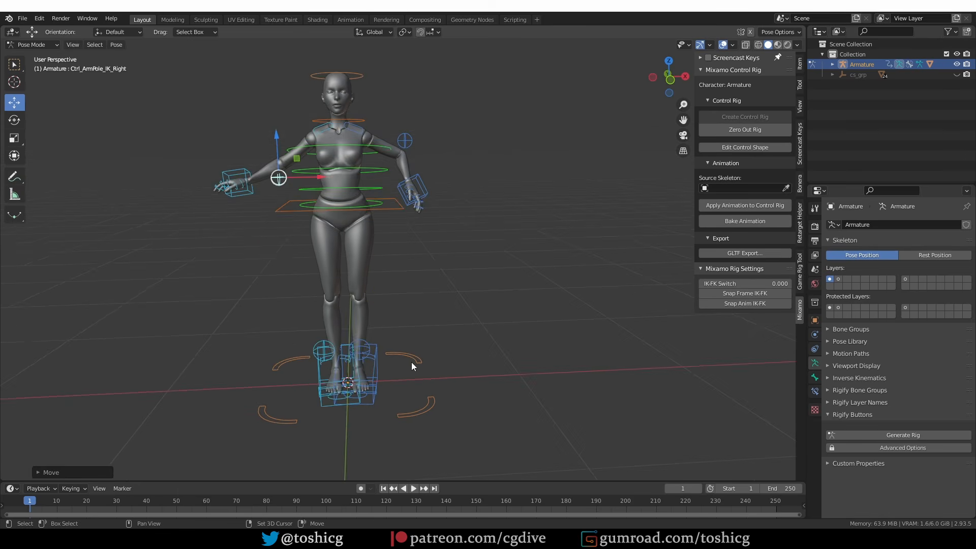
{"action": "left_click", "coordinate": [374, 362]}
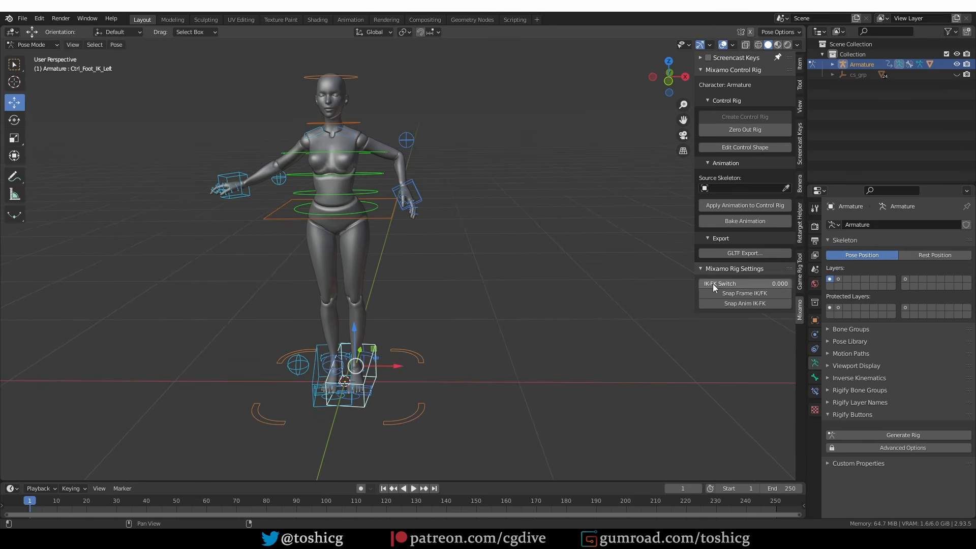
{"action": "left_click_drag", "start_coordinate": [713, 285], "coordinate": [791, 285]}
Try out rotating the left lower leg FK control, cancel it and return the left leg's IK-FK Switch to 0.000.
{"action": "left_click", "coordinate": [380, 331]}
{"action": "middle_click_drag", "start_coordinate": [493, 355], "coordinate": [764, 352]}
{"action": "key", "text": "r"}
{"action": "right_click", "coordinate": [391, 363]}
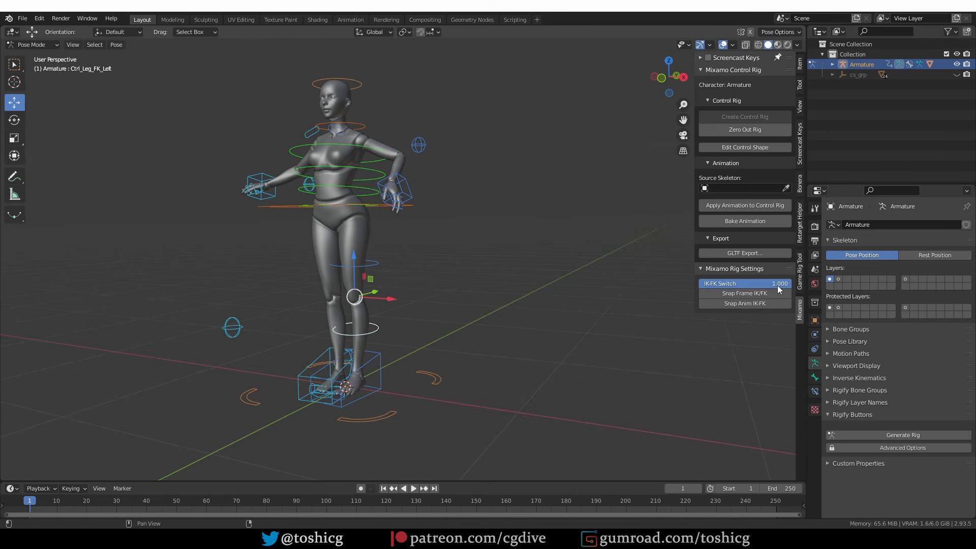
{"action": "left_click_drag", "start_coordinate": [780, 285], "coordinate": [701, 284]}
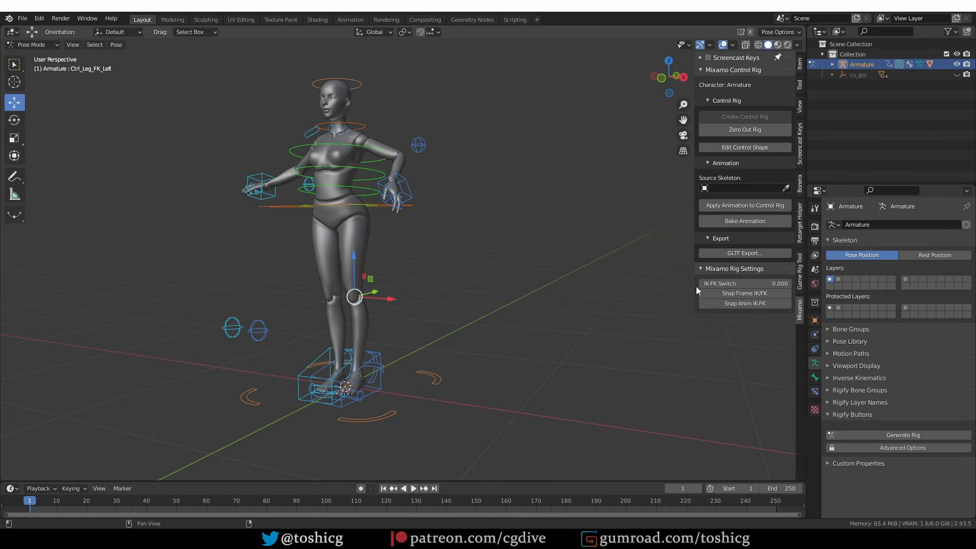
{"action": "middle_click_drag", "start_coordinate": [696, 286], "coordinate": [422, 213]}
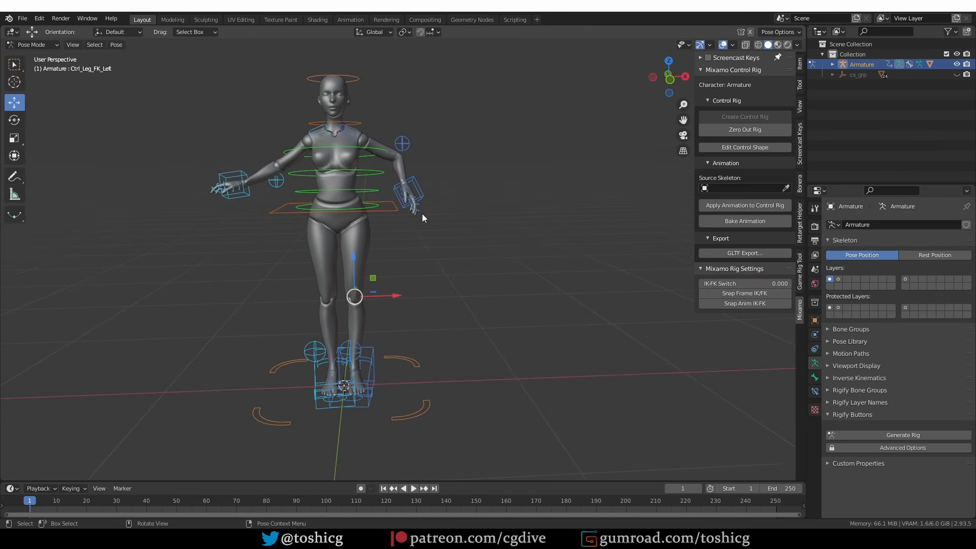
Select all of the rig's controls and clear their location, rotation and scale to reset the pose.
{"action": "key", "text": "a"}
{"action": "left_click", "coordinate": [116, 45]}
{"action": "mouse_move", "coordinate": [142, 67]}
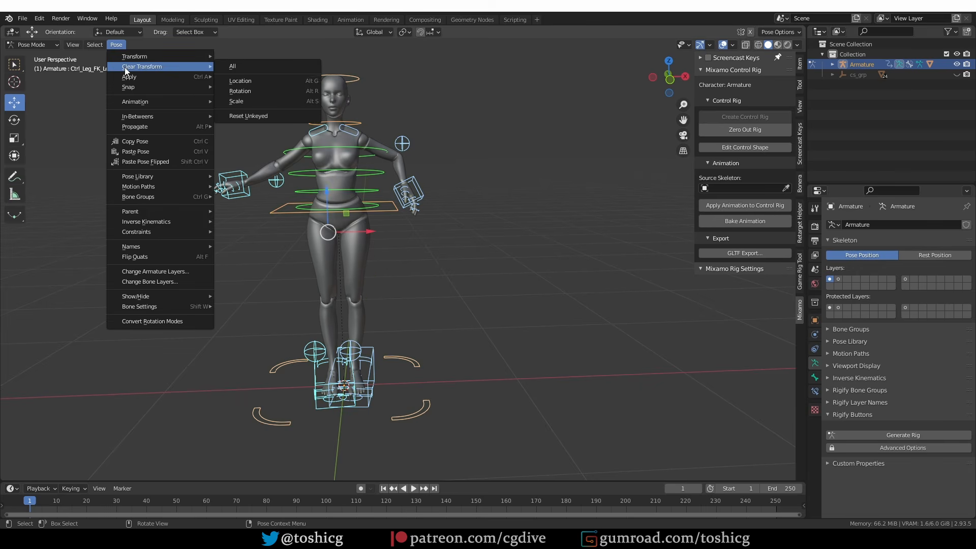
{"action": "left_click", "coordinate": [282, 66]}
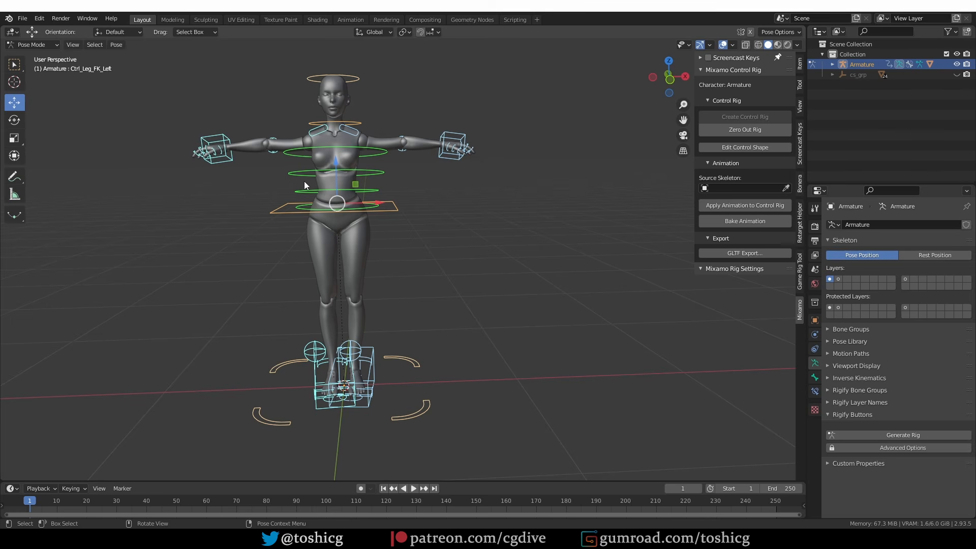
Open the neck control's shape for editing and scale its ring down closer to the neck.
{"action": "left_click", "coordinate": [351, 123]}
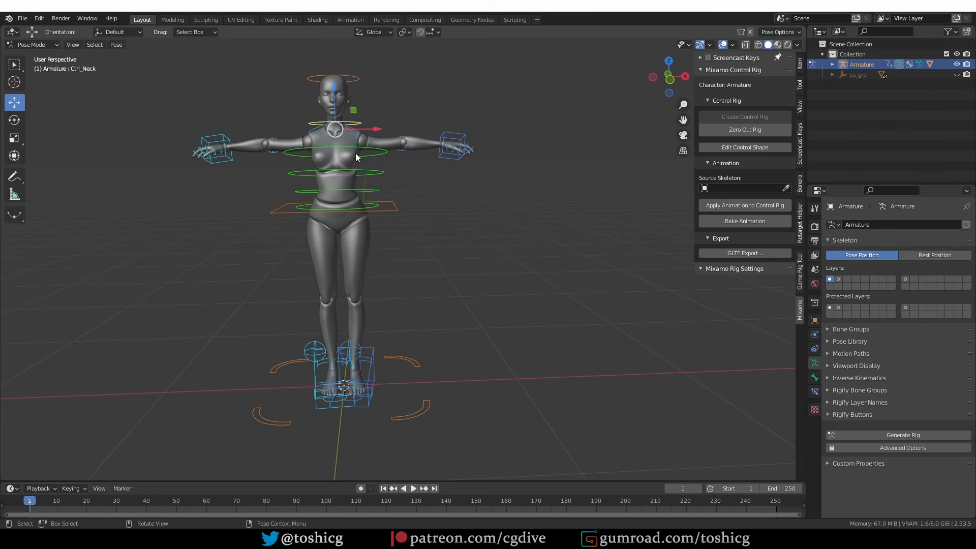
{"action": "left_click", "coordinate": [743, 148]}
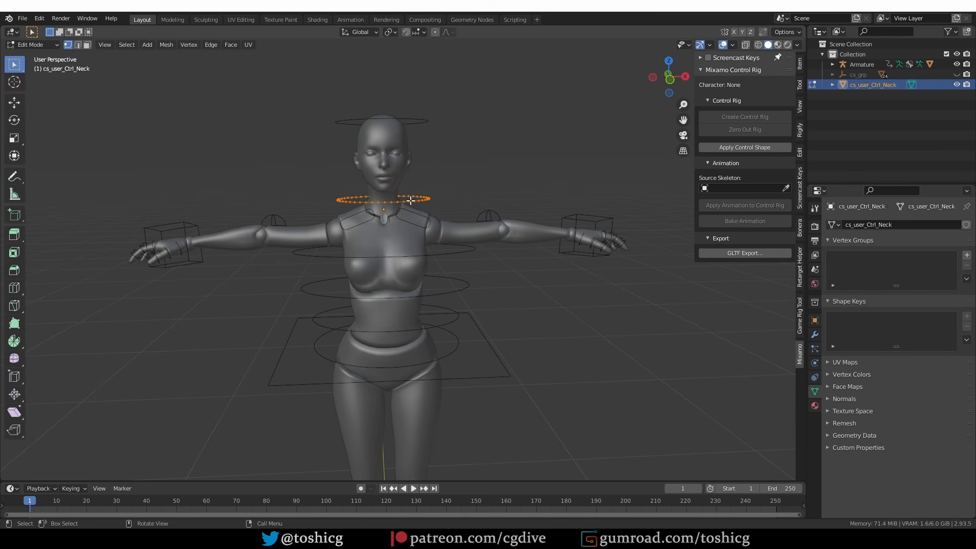
{"action": "key", "text": "s"}
{"action": "left_click", "coordinate": [475, 258]}
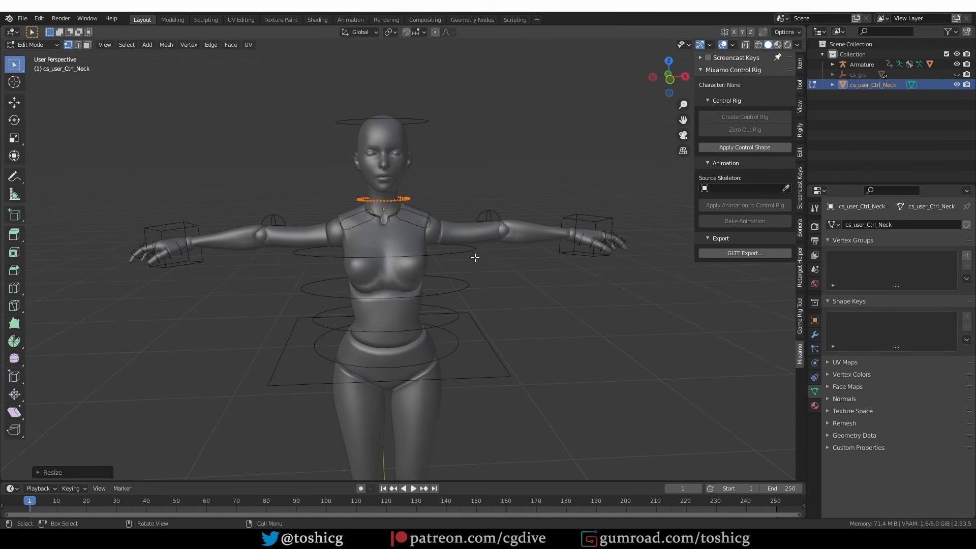
Pull the neck ring's front vertex out to form a forward point and apply the edited control shape.
{"action": "middle_click_drag", "start_coordinate": [475, 258], "coordinate": [442, 246]}
{"action": "key", "text": "g"}
{"action": "key", "text": "x"}
{"action": "key", "text": "x"}
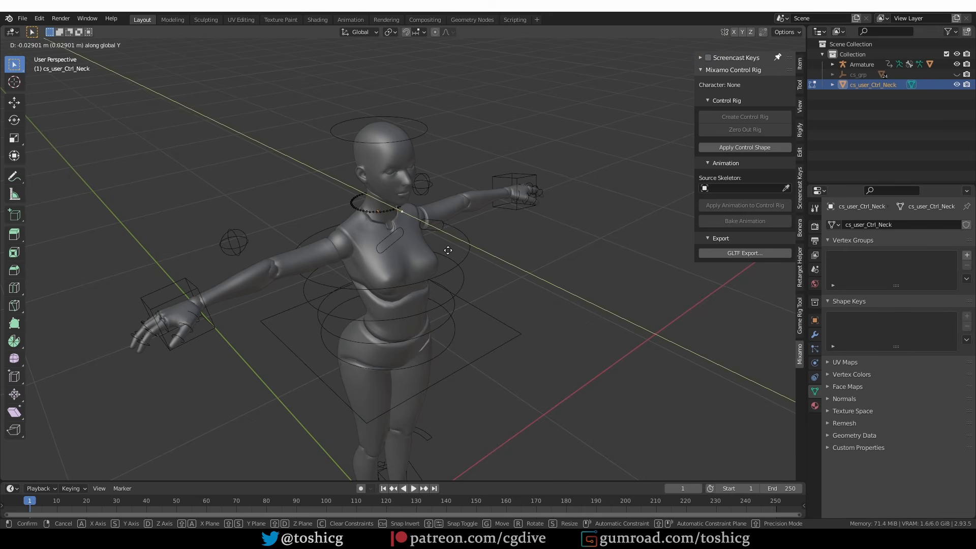
{"action": "left_click", "coordinate": [458, 260]}
{"action": "scroll", "coordinate": [436, 212], "scroll_direction": "up", "scroll_amount": 4}
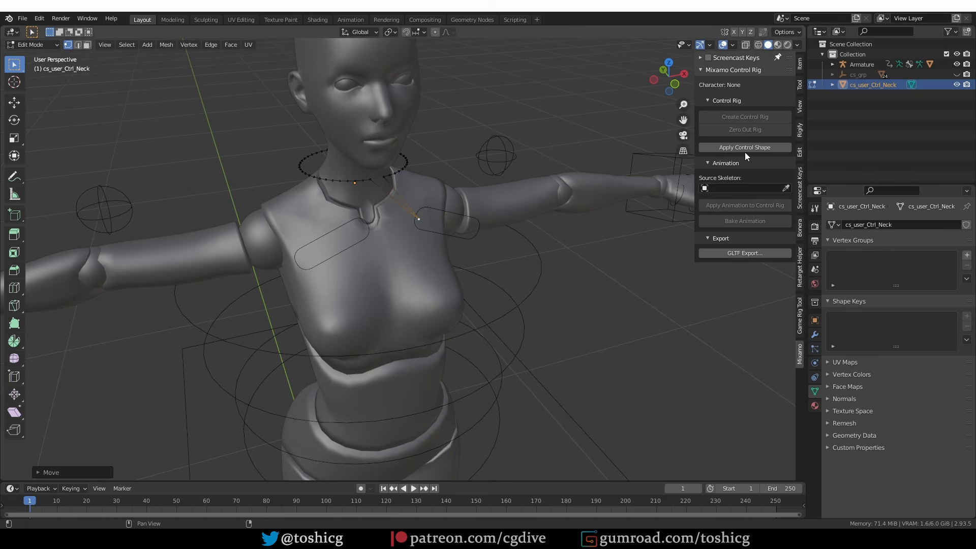
{"action": "left_click", "coordinate": [766, 148]}
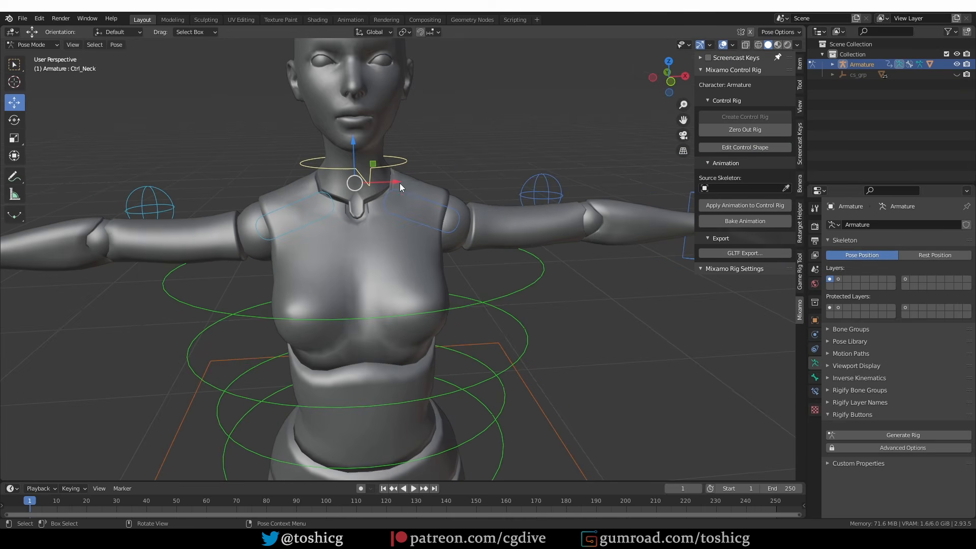
Try out rotating the neck control freely with its new shape and cancel the rotation.
{"action": "middle_click_drag", "start_coordinate": [379, 168], "coordinate": [370, 188]}
{"action": "key", "text": "r"}
{"action": "key", "text": "r"}
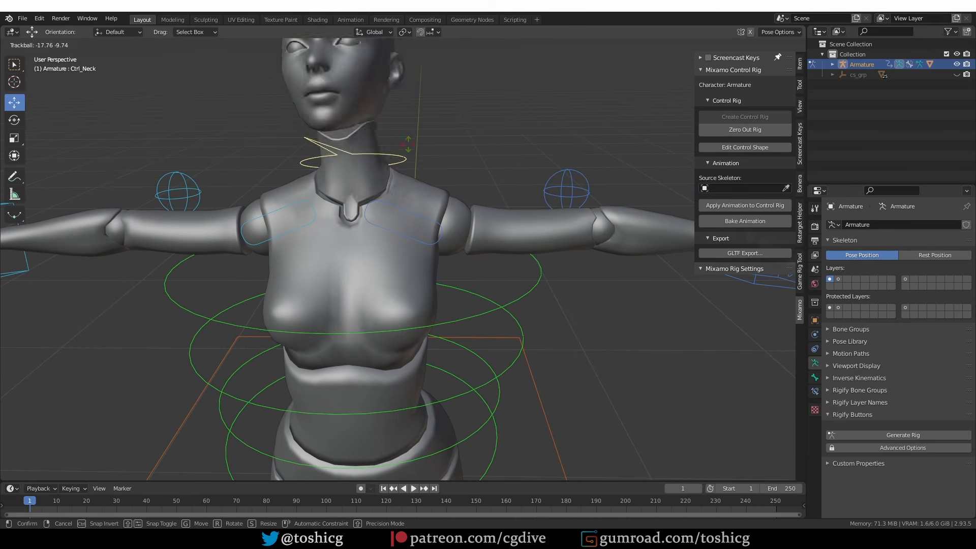
{"action": "right_click", "coordinate": [427, 172]}
{"action": "scroll", "coordinate": [427, 173], "scroll_direction": "down", "scroll_amount": 7}
{"action": "middle_click_drag", "start_coordinate": [443, 256], "coordinate": [444, 203], "text": "shift"}
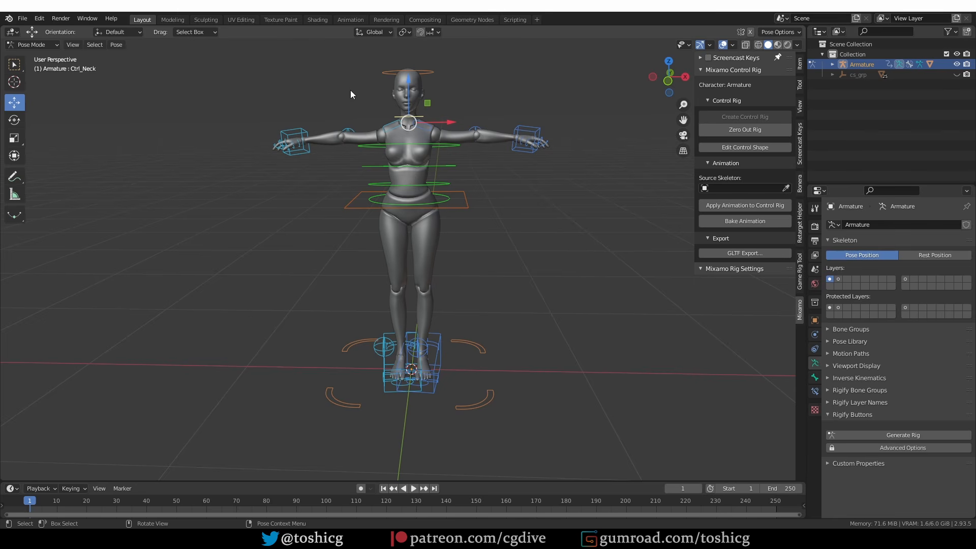
Switch the rig to Object Mode and import Drop Kick.fbx from the Downloads folder.
{"action": "key", "text": "ctrl+Tab"}
{"action": "left_click", "coordinate": [351, 194]}
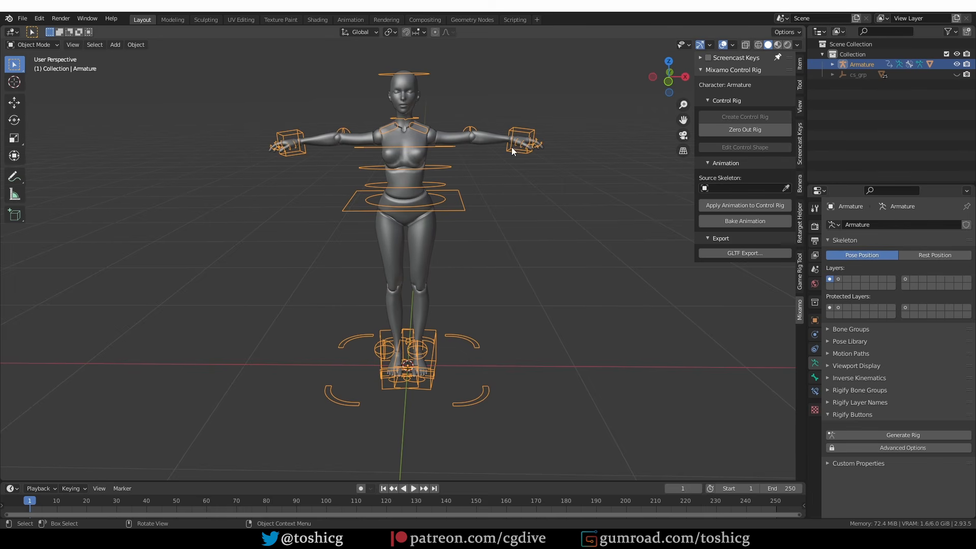
{"action": "left_click", "coordinate": [22, 18]}
{"action": "mouse_move", "coordinate": [47, 155]}
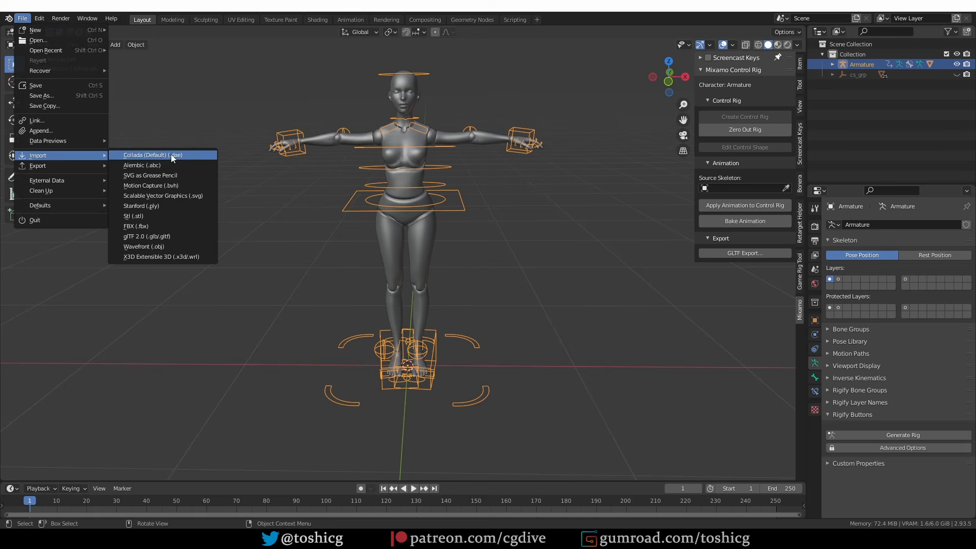
{"action": "left_click", "coordinate": [185, 226]}
{"action": "double_click", "coordinate": [378, 273]}
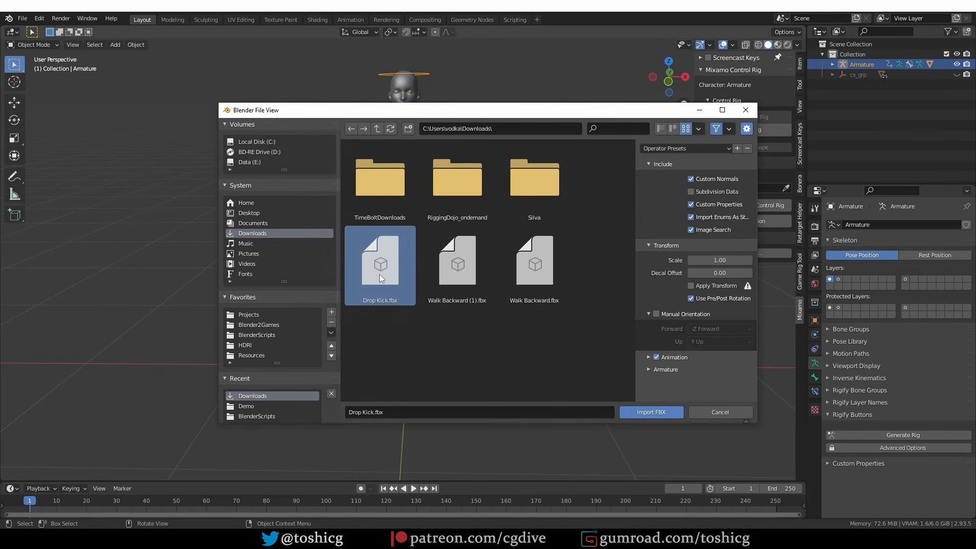
Move the imported Drop Kick armature beside the rigged character and delete its body mesh, keeping only the skeleton.
{"action": "key", "text": "g"}
{"action": "left_click", "coordinate": [336, 230]}
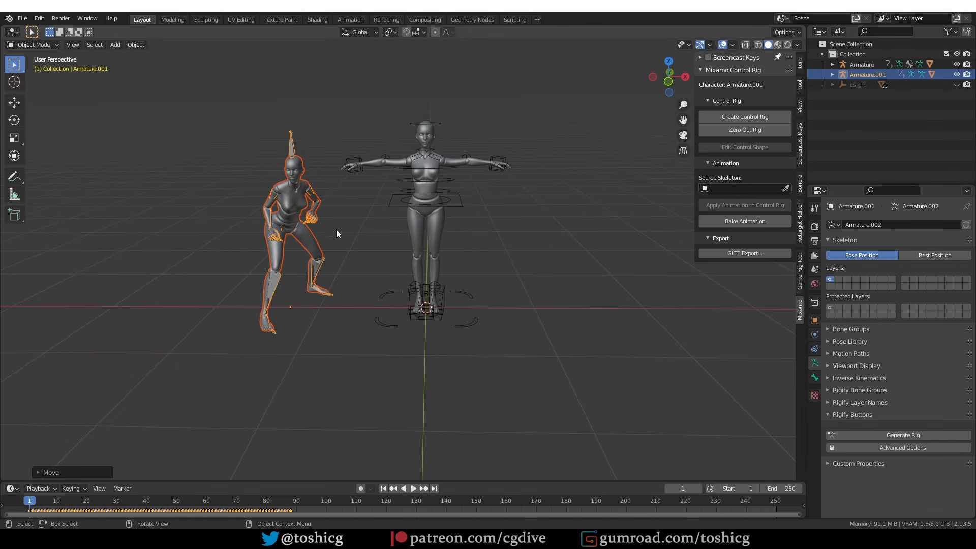
{"action": "left_click", "coordinate": [295, 225]}
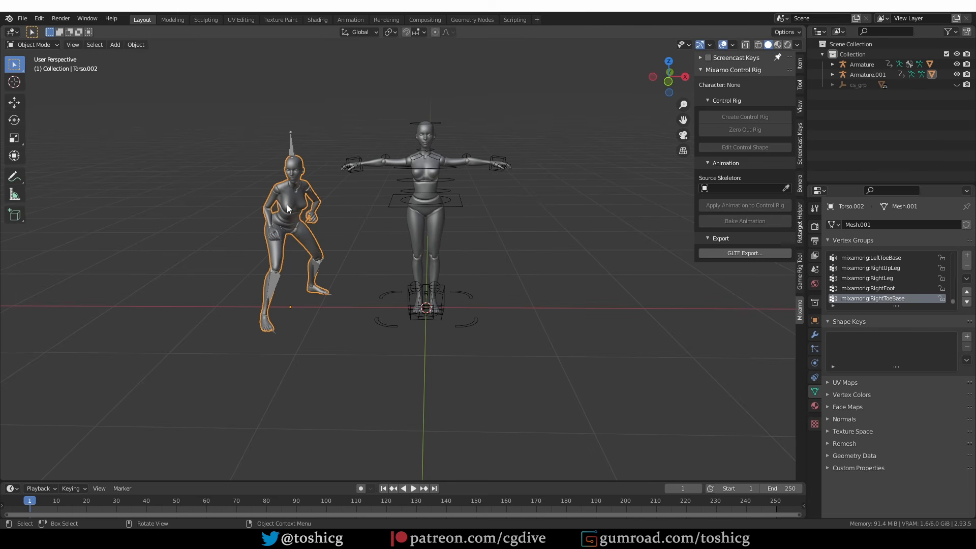
{"action": "key", "text": "x"}
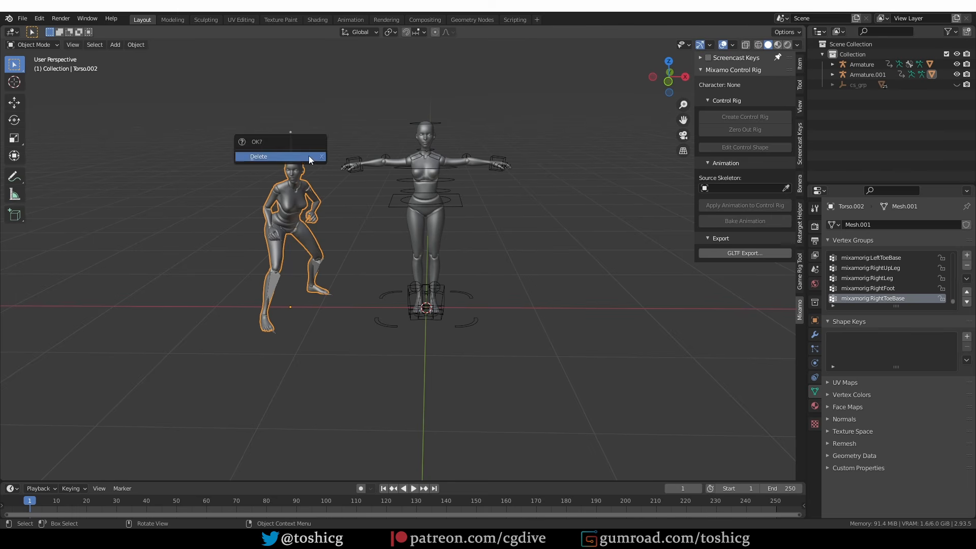
{"action": "left_click", "coordinate": [309, 155]}
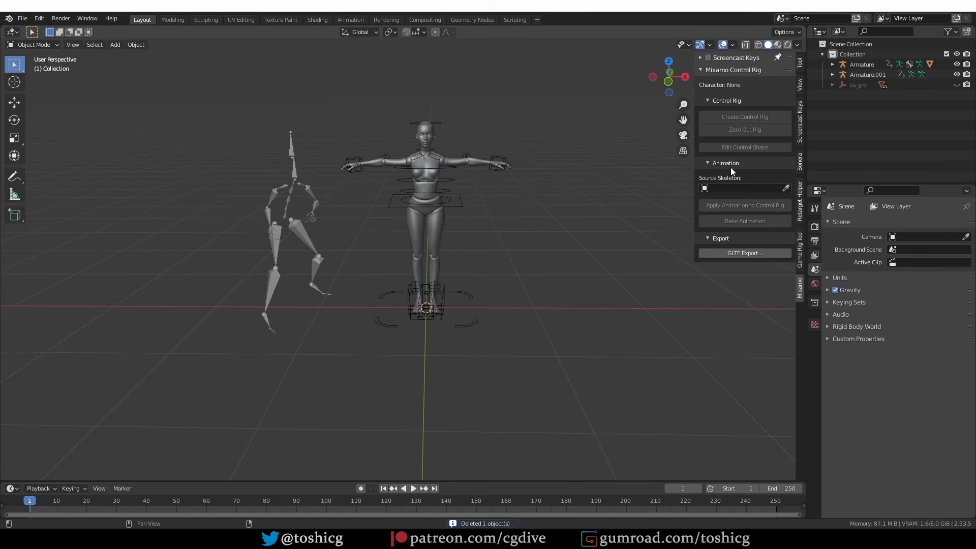
Set Armature.001 as the source skeleton and apply its animation to the character's control rig.
{"action": "left_click", "coordinate": [786, 188]}
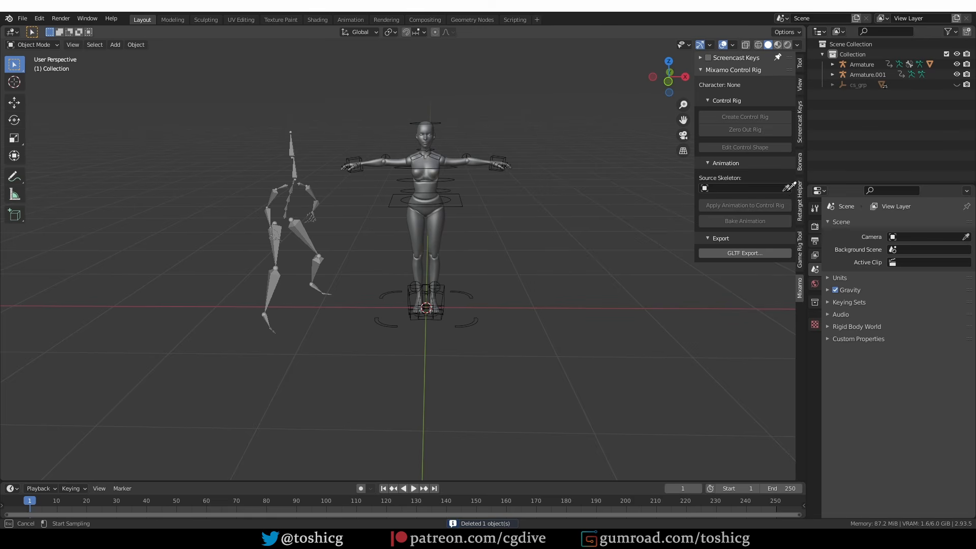
{"action": "left_click", "coordinate": [295, 168]}
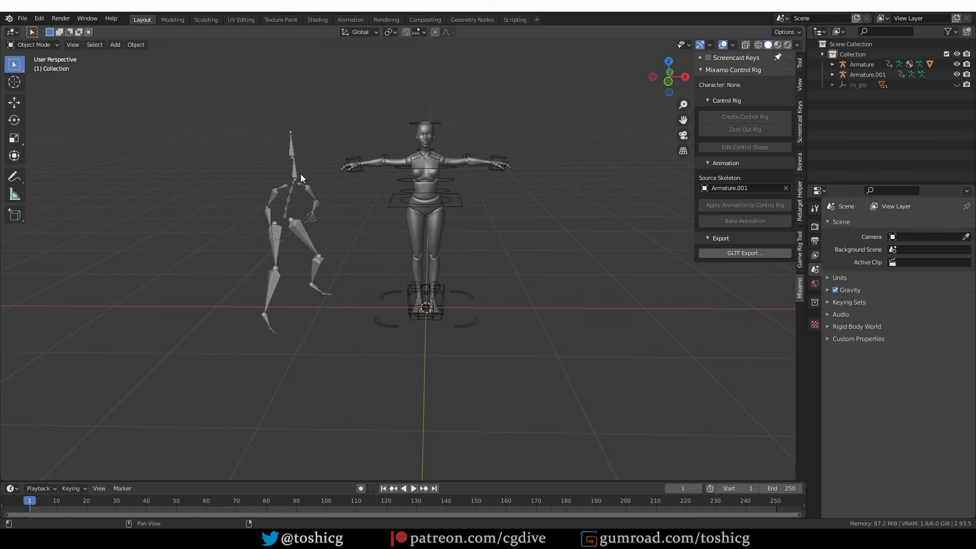
{"action": "left_click", "coordinate": [447, 190]}
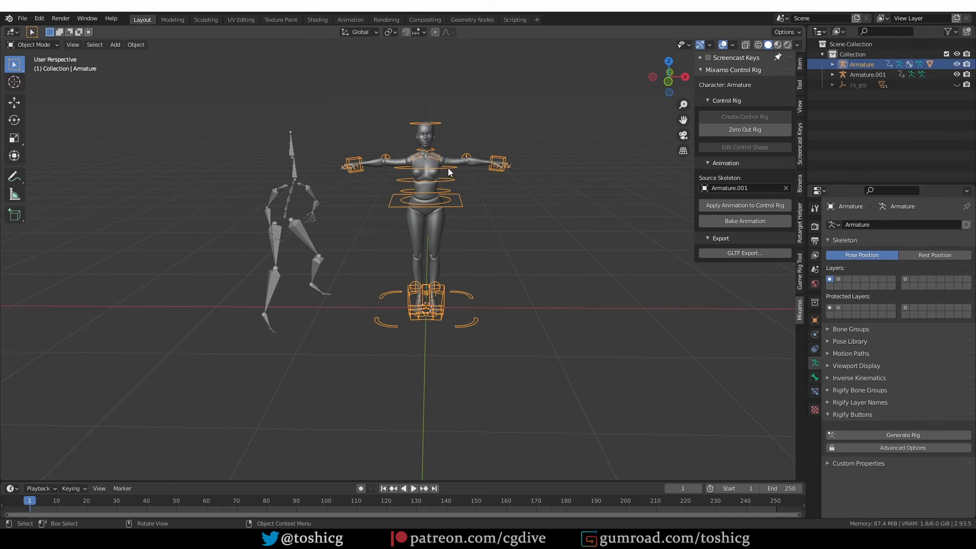
{"action": "left_click", "coordinate": [757, 204]}
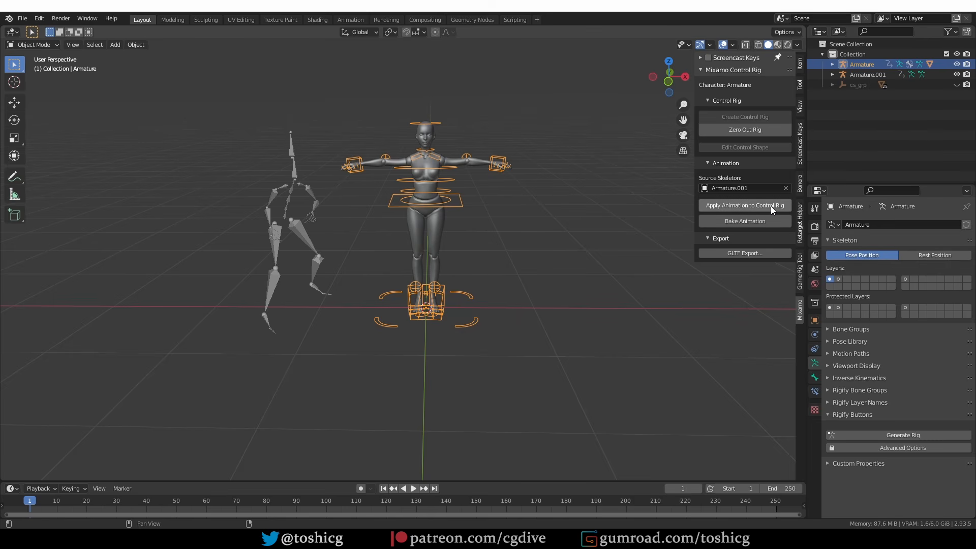
{"action": "left_click", "coordinate": [769, 207]}
Scrub and play the animation from the first frame to compare the control rig's motion with the source skeleton.
{"action": "left_click_drag", "start_coordinate": [64, 499], "coordinate": [204, 497]}
{"action": "middle_click_drag", "start_coordinate": [328, 447], "coordinate": [278, 451]}
{"action": "key", "text": "shift+Left"}
{"action": "key", "text": "space"}
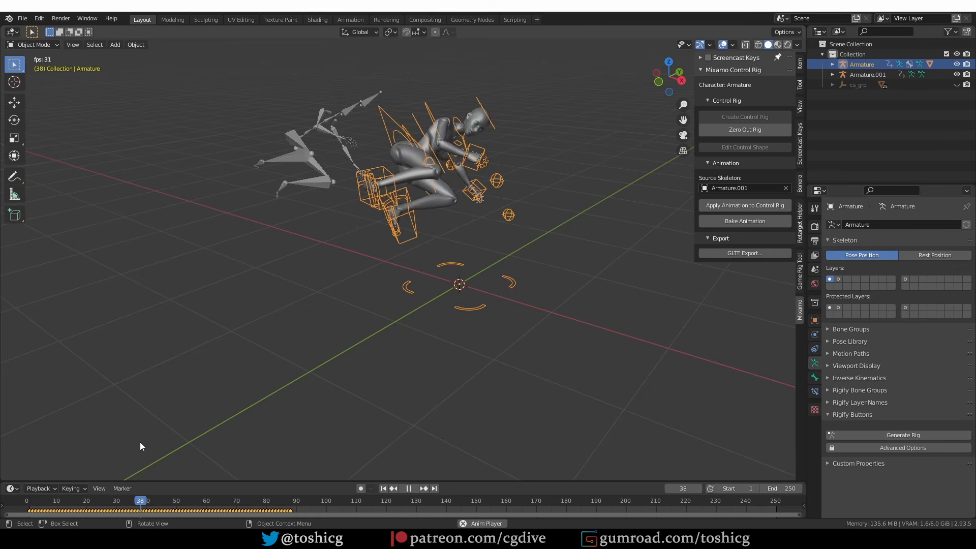
{"action": "key", "text": "space"}
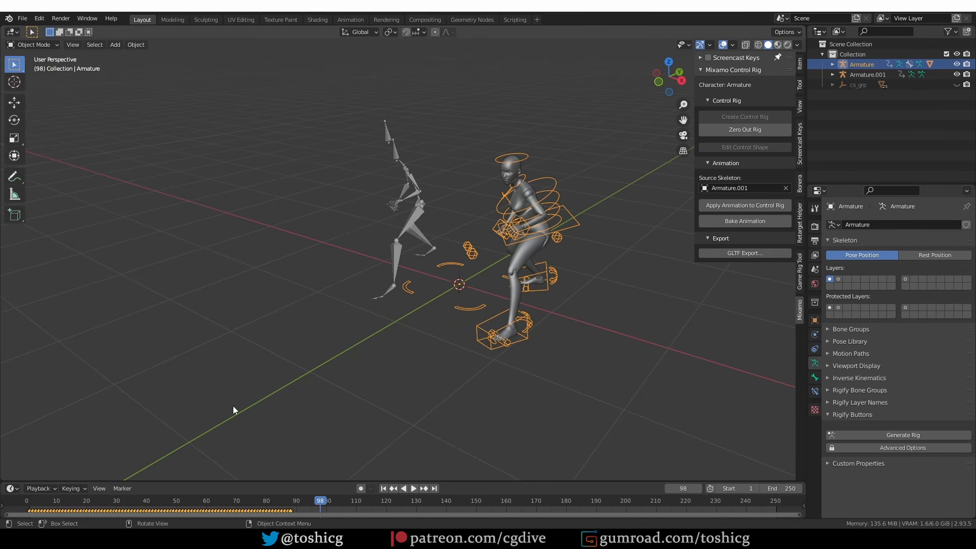
Switch to Mixamo in the browser and download the Vampiric Bite animation with Skin set to Without Skin.
{"action": "left_click", "coordinate": [183, 500]}
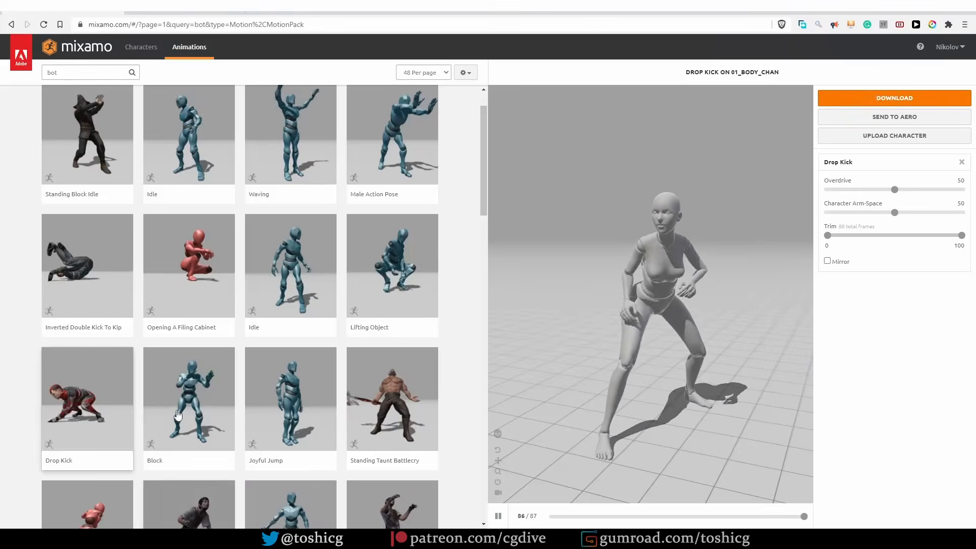
{"action": "scroll", "coordinate": [178, 416], "scroll_direction": "down", "scroll_amount": 5}
{"action": "left_click", "coordinate": [290, 284]}
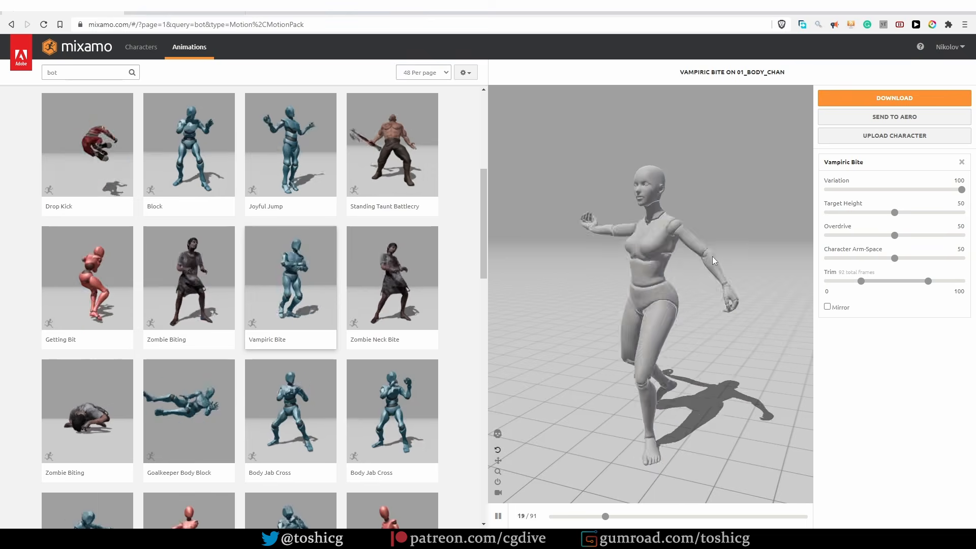
{"action": "left_click", "coordinate": [923, 97]}
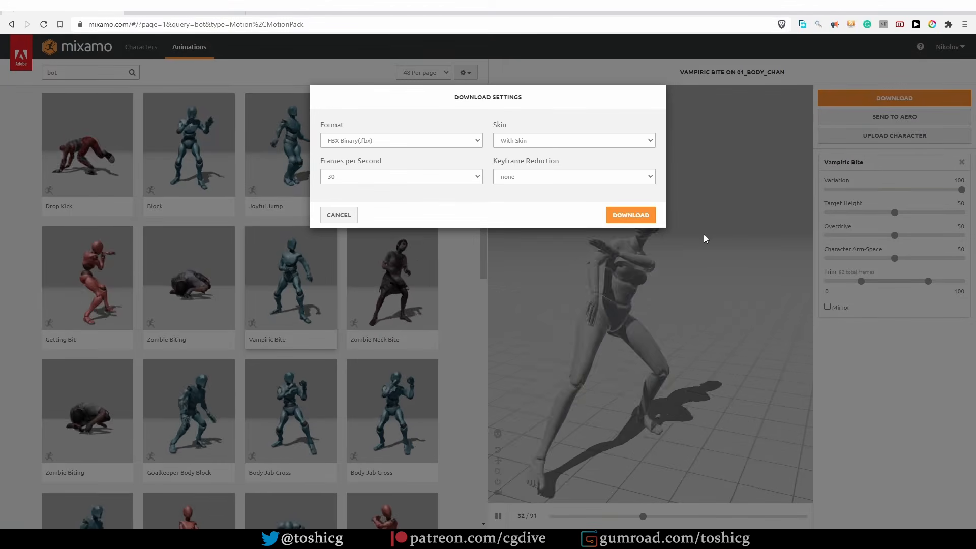
{"action": "left_click", "coordinate": [569, 141]}
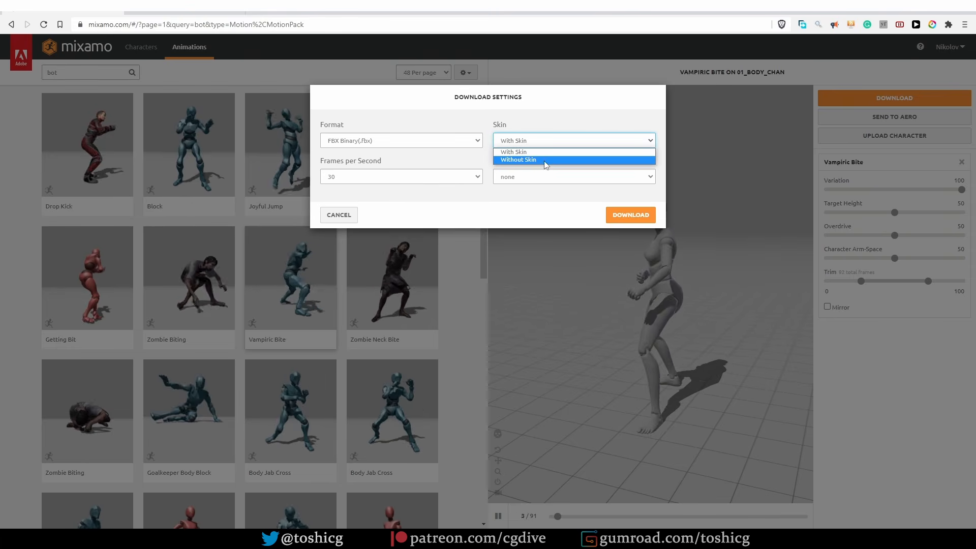
{"action": "left_click", "coordinate": [544, 161]}
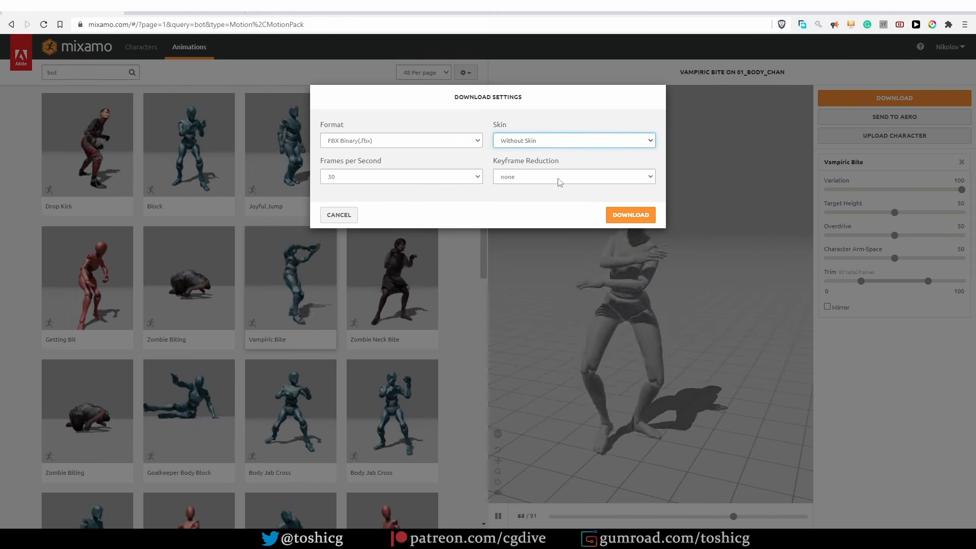
{"action": "left_click", "coordinate": [631, 215]}
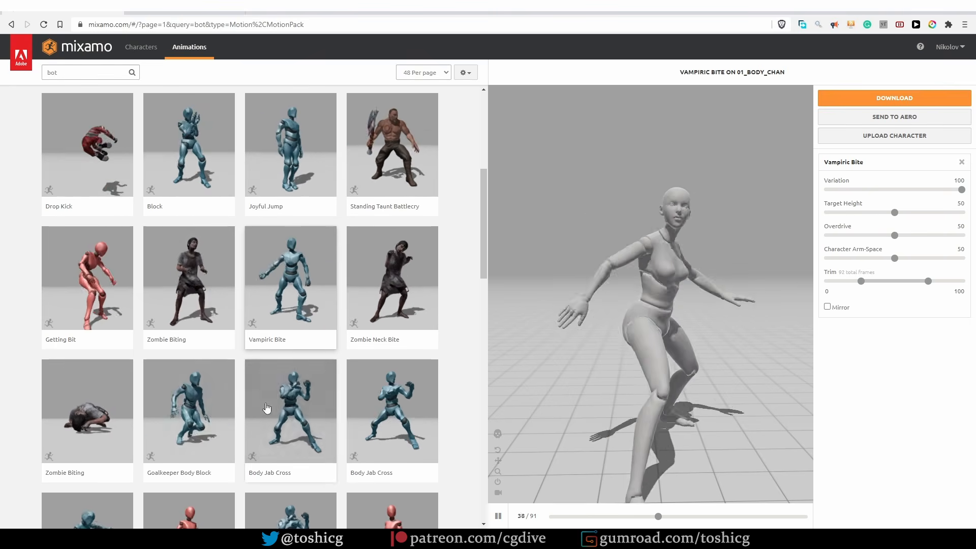
Download the Goalkeeper Body Block animation as FBX Binary without skin.
{"action": "left_click", "coordinate": [189, 412]}
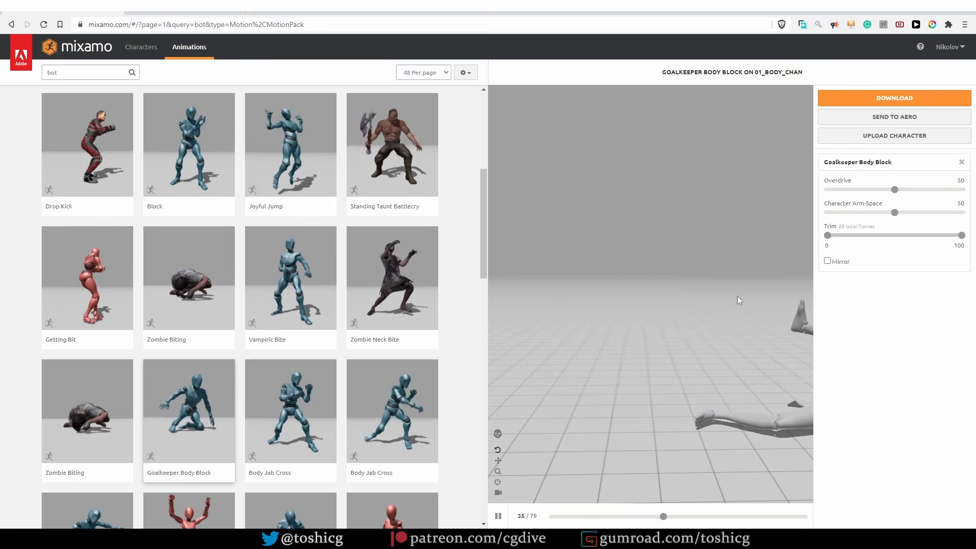
{"action": "left_click", "coordinate": [893, 97]}
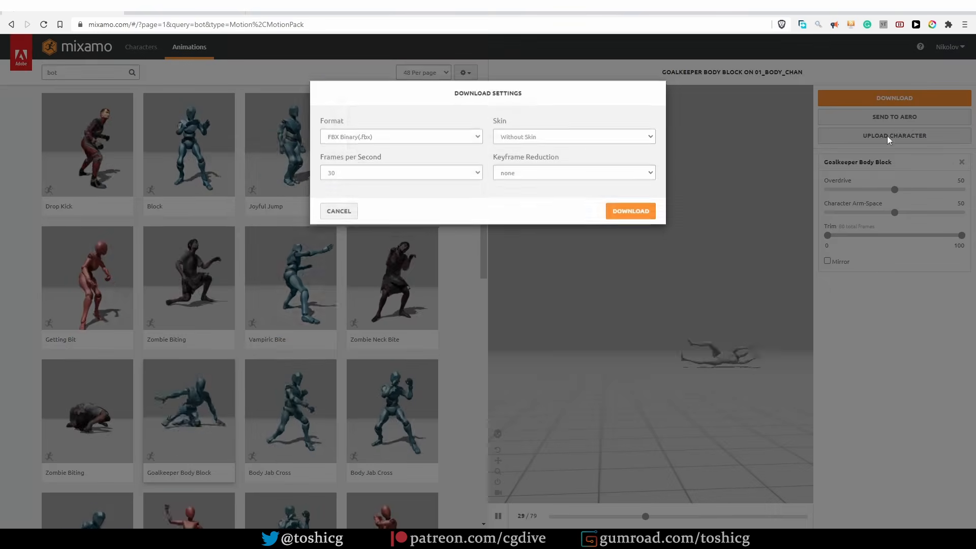
{"action": "left_click", "coordinate": [629, 213]}
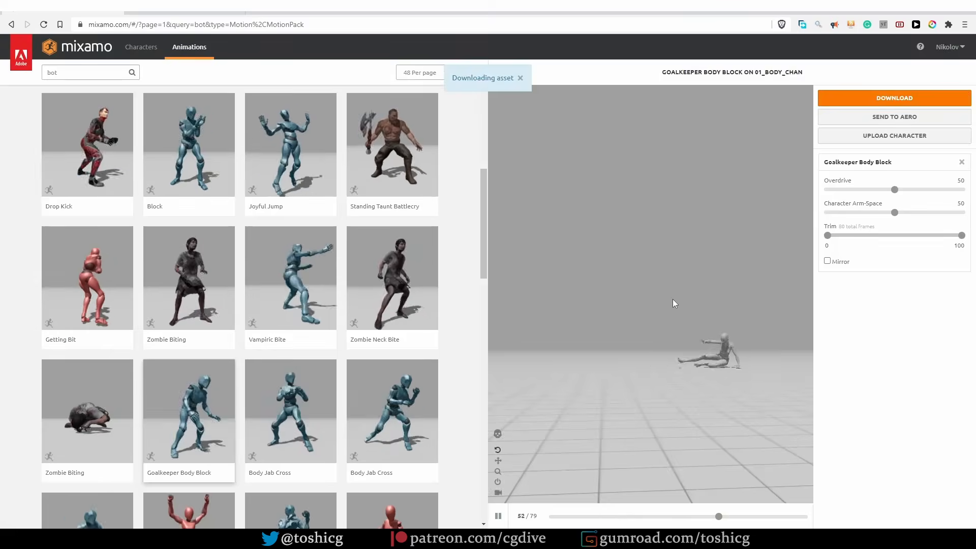
Download the first Body Jab Cross animation as FBX Binary without skin.
{"action": "scroll", "coordinate": [329, 294], "scroll_direction": "down", "scroll_amount": 2}
{"action": "left_click", "coordinate": [332, 318]}
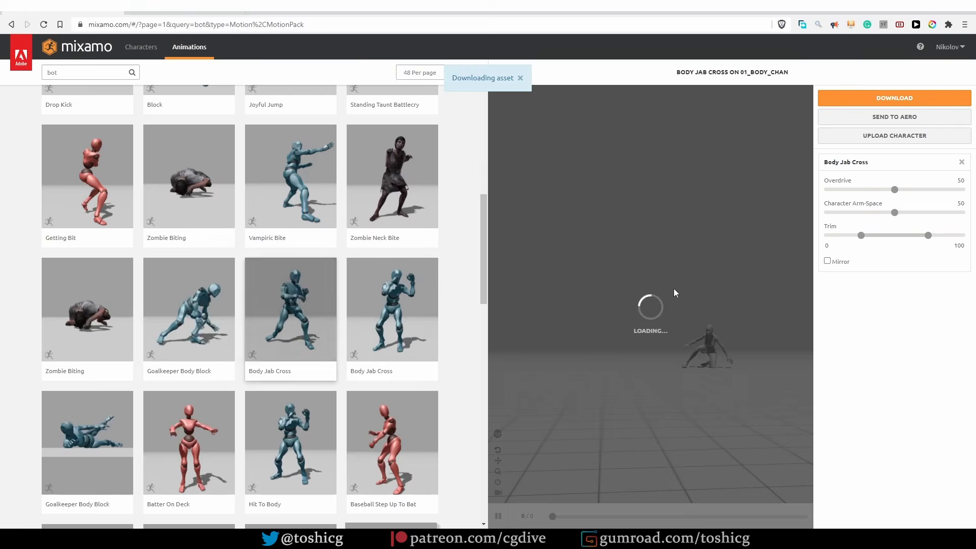
{"action": "left_click", "coordinate": [839, 98]}
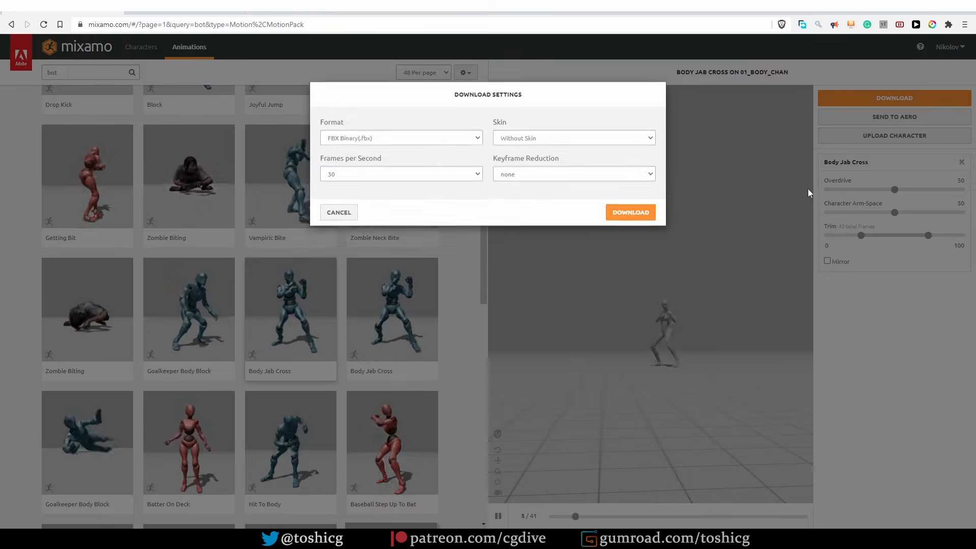
{"action": "left_click", "coordinate": [631, 214]}
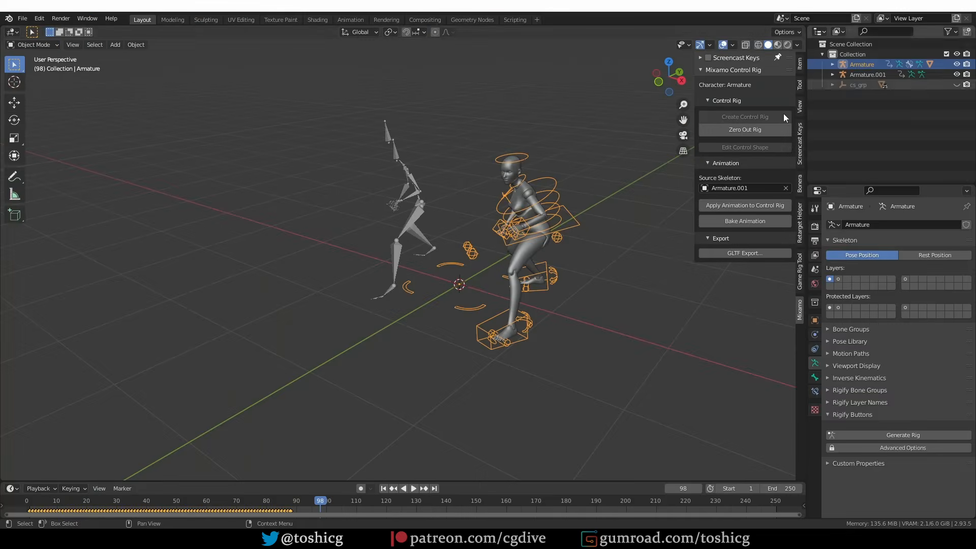
Import Body Jab Cross.fbx, Goalkeeper Body Block.fbx and Vampiric Bite.fbx together from the Downloads folder as FBX.
{"action": "middle_click_drag", "start_coordinate": [588, 221], "coordinate": [386, 251]}
{"action": "left_click", "coordinate": [22, 19]}
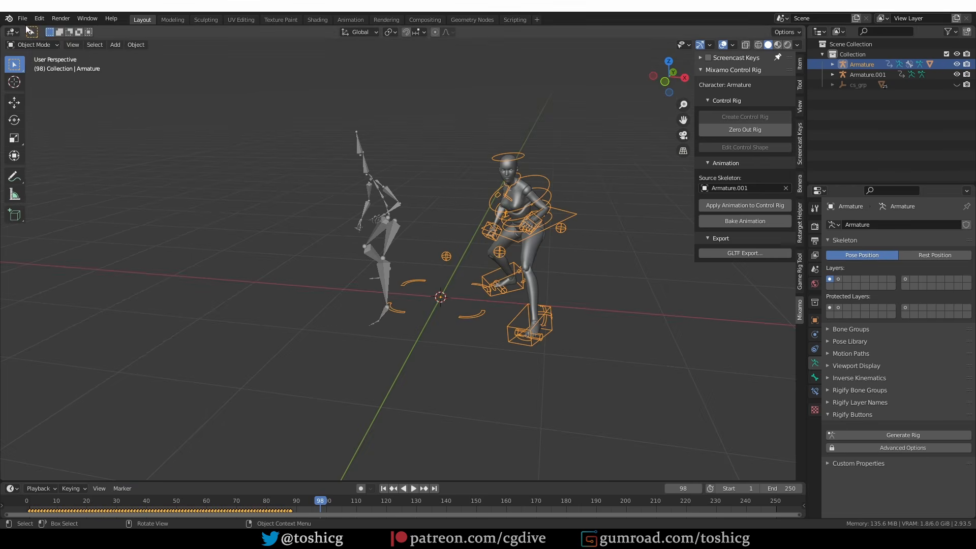
{"action": "left_click", "coordinate": [22, 19]}
{"action": "mouse_move", "coordinate": [61, 156]}
{"action": "left_click", "coordinate": [167, 226]}
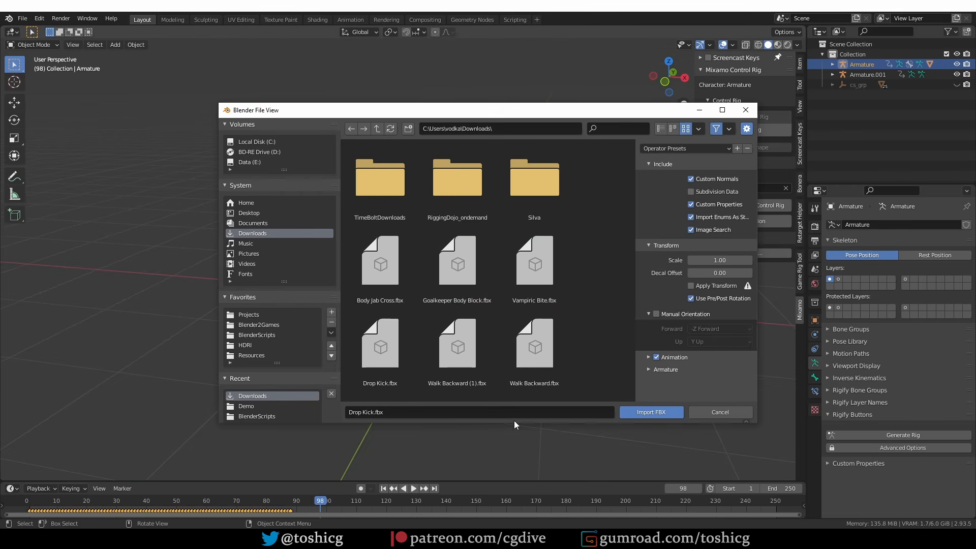
{"action": "left_click", "coordinate": [380, 269]}
{"action": "left_click", "coordinate": [456, 255], "text": "shift"}
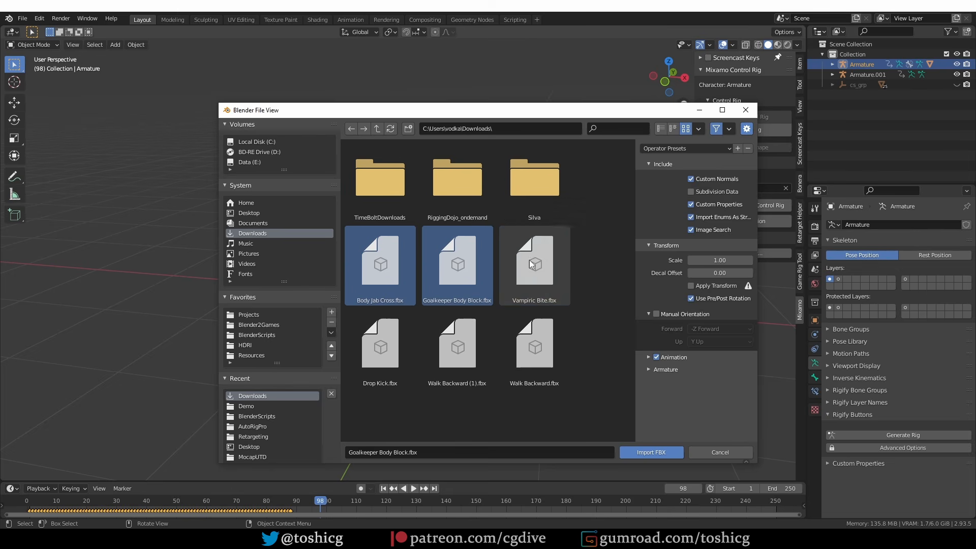
{"action": "left_click", "coordinate": [529, 260], "text": "shift"}
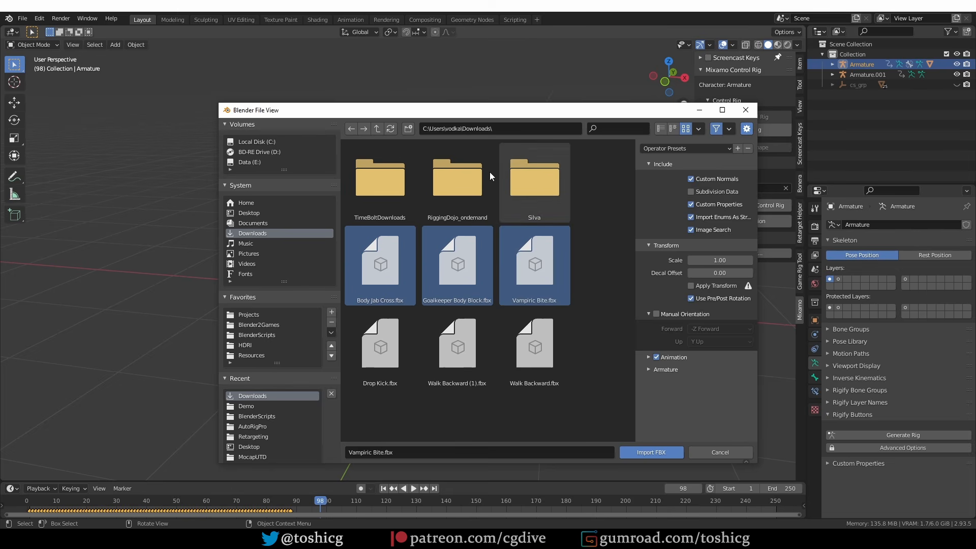
{"action": "left_click", "coordinate": [645, 453]}
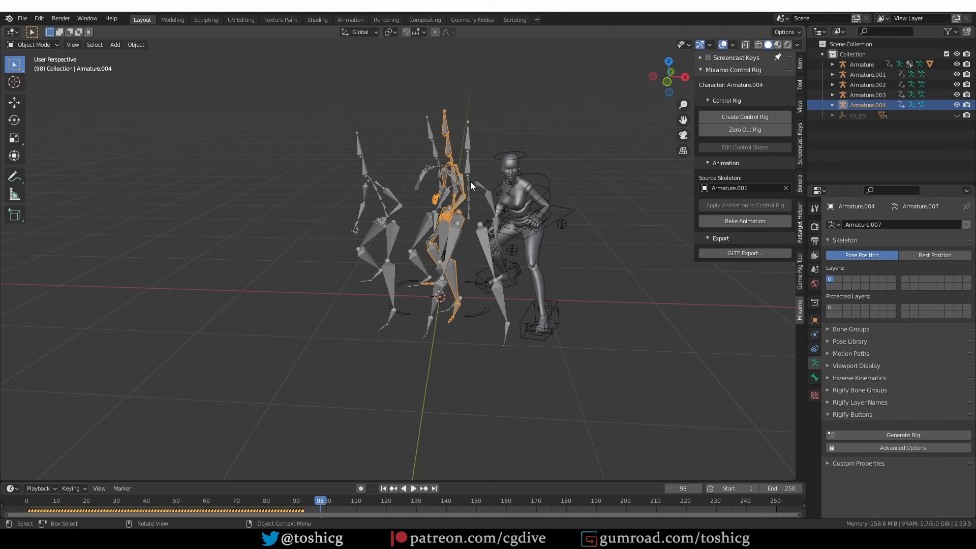
Move the newly imported skeletons along the X axis, away from the character, and spread them out side by side.
{"action": "left_click", "coordinate": [468, 160], "text": "shift"}
{"action": "key", "text": "g"}
{"action": "key", "text": "x"}
{"action": "left_click", "coordinate": [273, 188]}
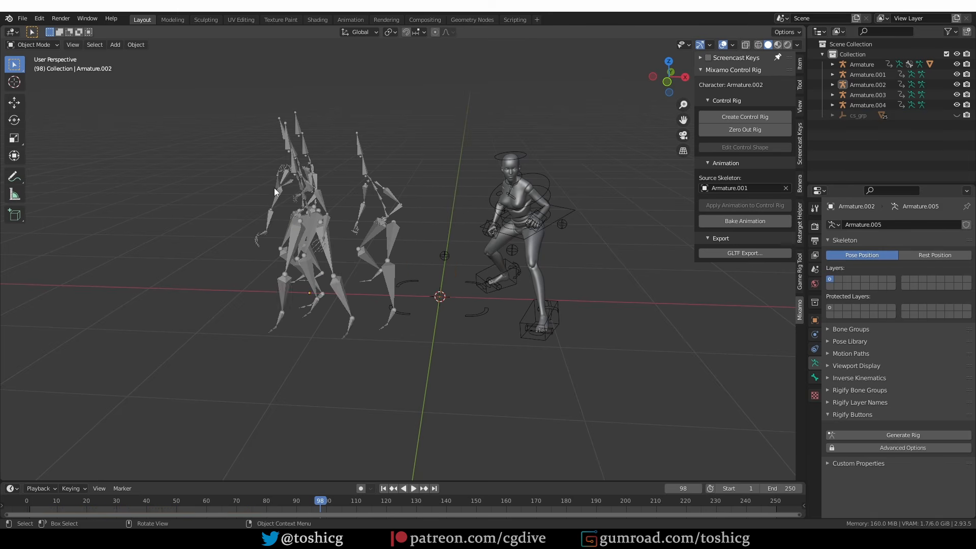
{"action": "middle_click_drag", "start_coordinate": [285, 267], "coordinate": [374, 206]}
Set Armature.002 as the source skeleton, apply its animation to the mannequin's control rig and scrub back to frame 0.
{"action": "left_click", "coordinate": [374, 206]}
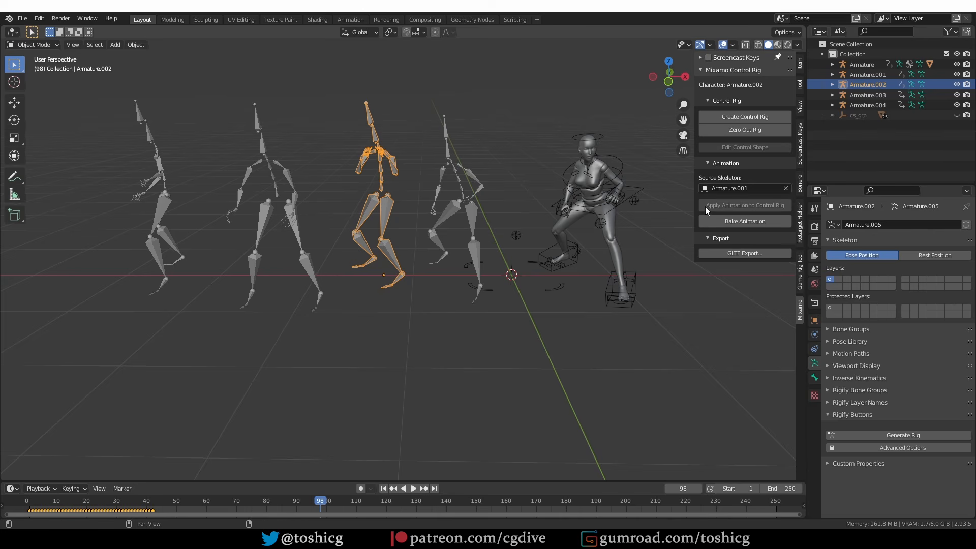
{"action": "left_click", "coordinate": [786, 189]}
{"action": "left_click", "coordinate": [785, 189]}
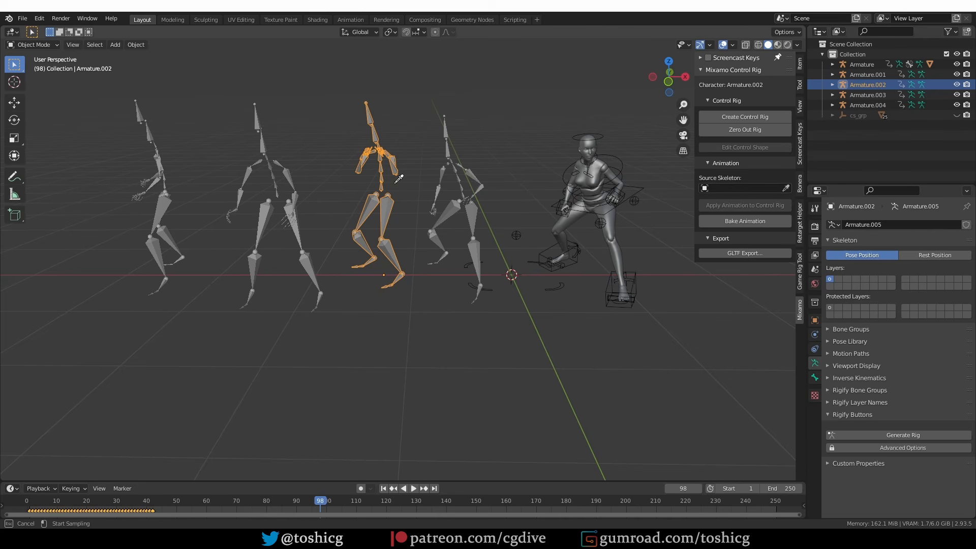
{"action": "left_click", "coordinate": [383, 157]}
{"action": "left_click", "coordinate": [623, 174]}
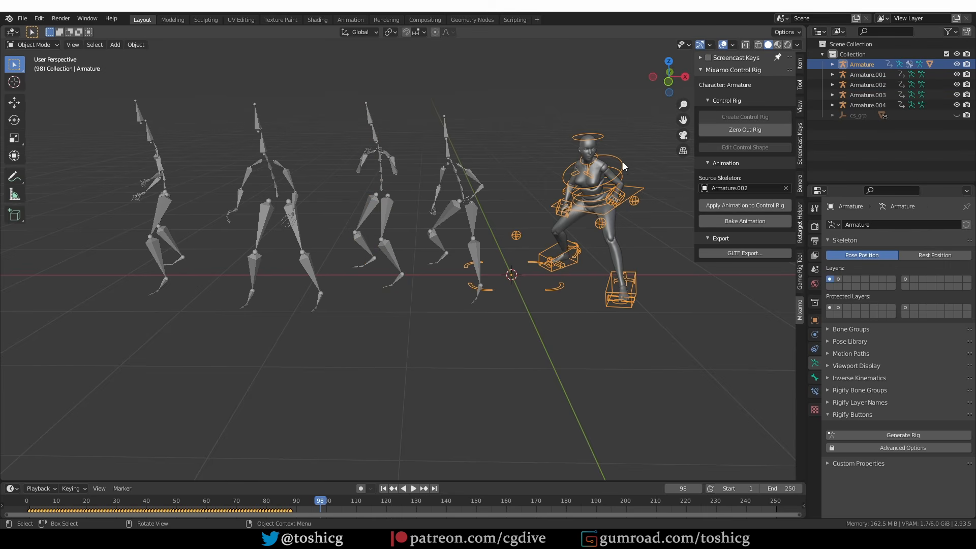
{"action": "left_click", "coordinate": [749, 206]}
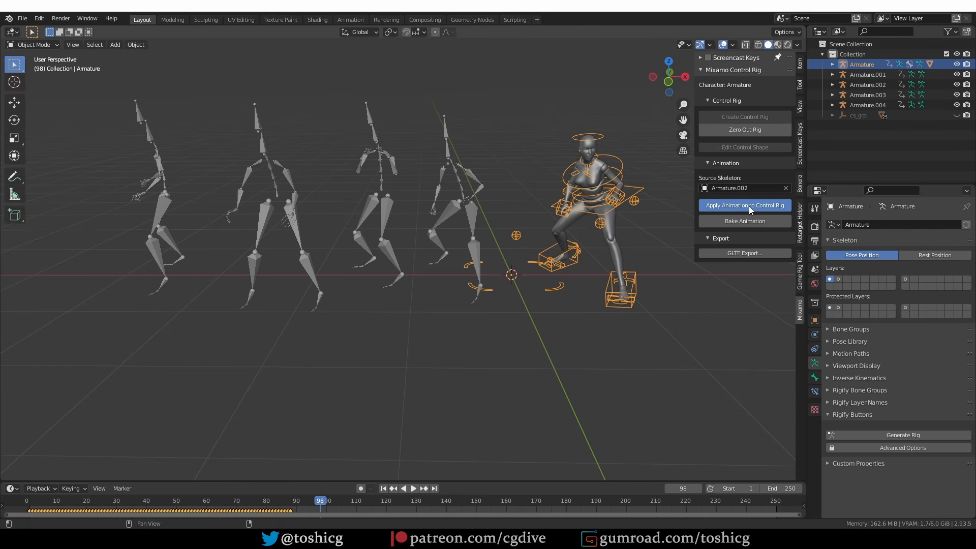
{"action": "left_click_drag", "start_coordinate": [56, 501], "coordinate": [7, 506]}
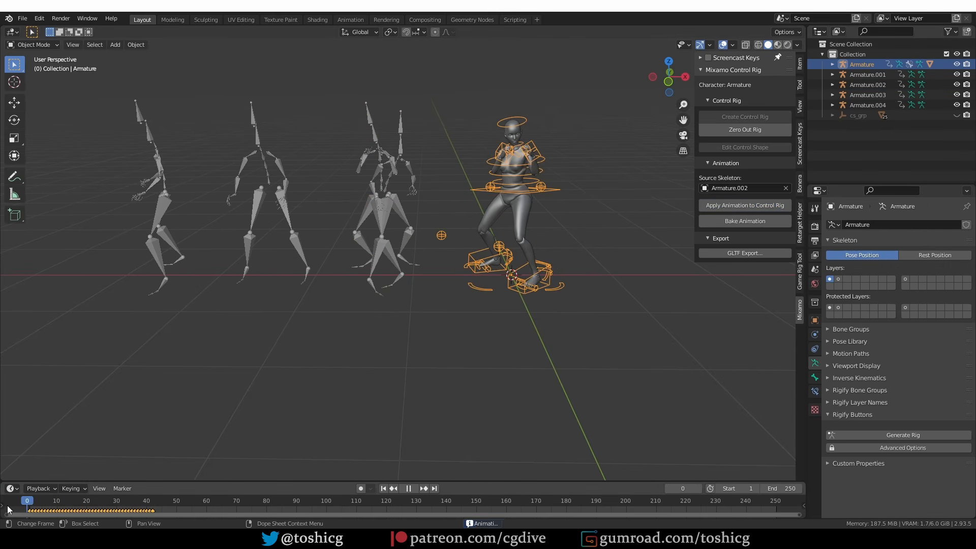
Replace the source skeleton with Armature.003 and apply its animation to the mannequin's control rig.
{"action": "left_click", "coordinate": [786, 188]}
{"action": "left_click", "coordinate": [273, 194]}
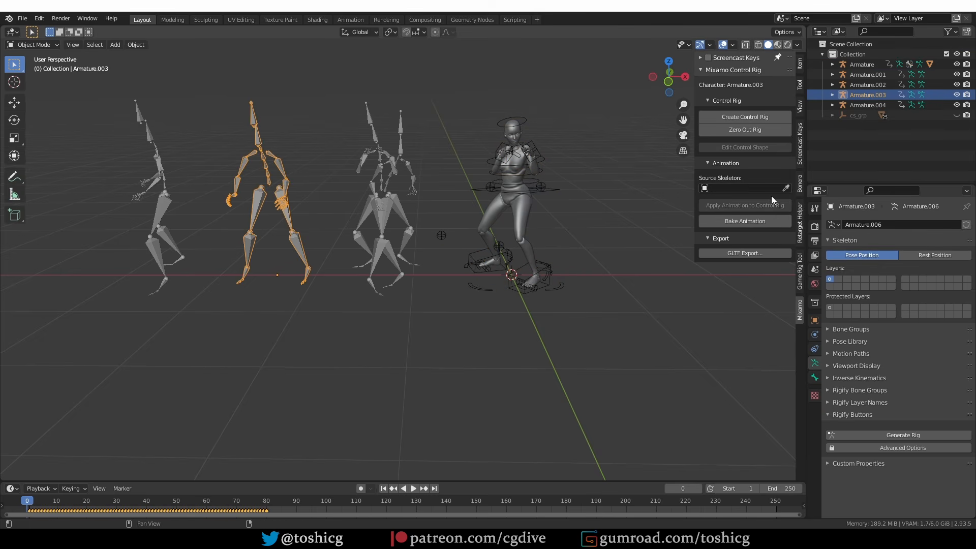
{"action": "left_click", "coordinate": [786, 188]}
{"action": "left_click", "coordinate": [266, 166]}
{"action": "left_click", "coordinate": [562, 191]}
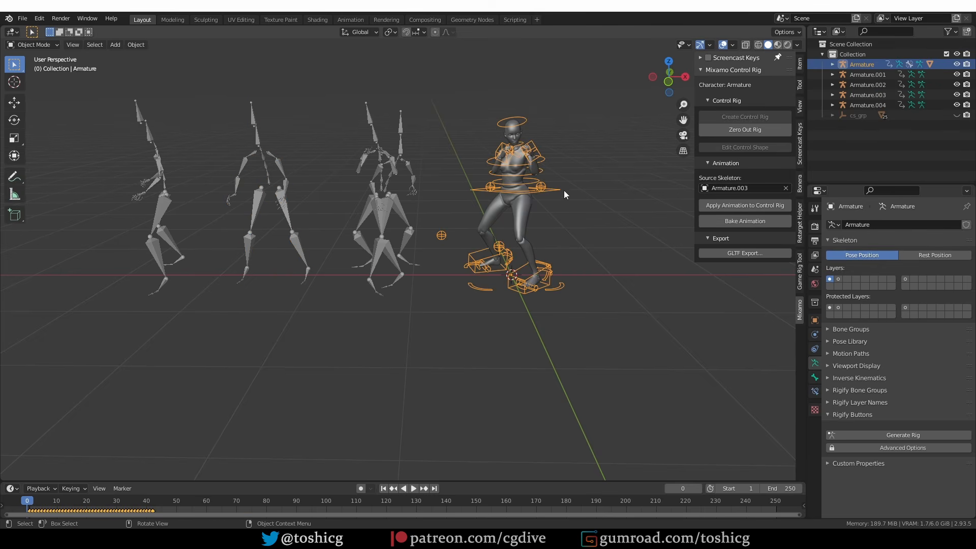
{"action": "left_click", "coordinate": [720, 208]}
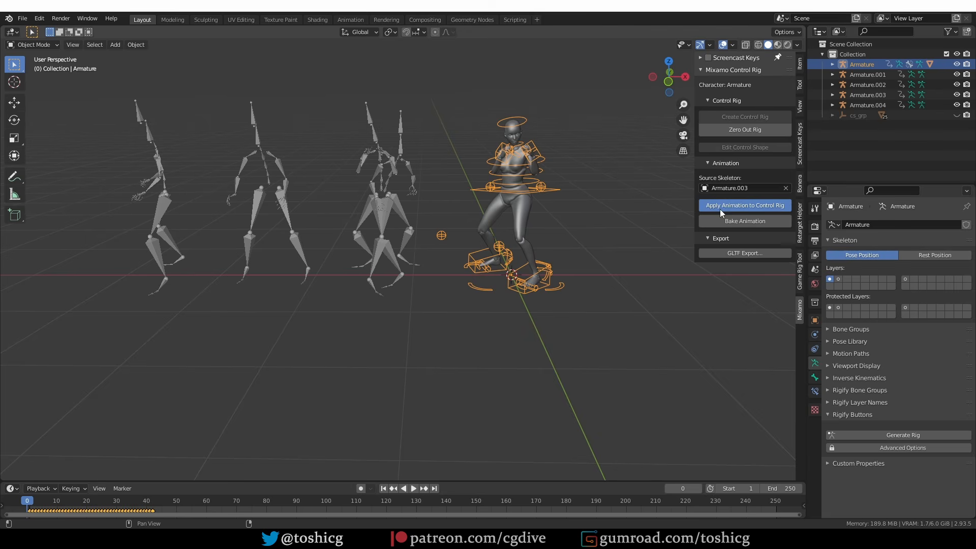
Set Armature.004 as the source skeleton, apply its animation to the control rig and play it back.
{"action": "left_click", "coordinate": [786, 188]}
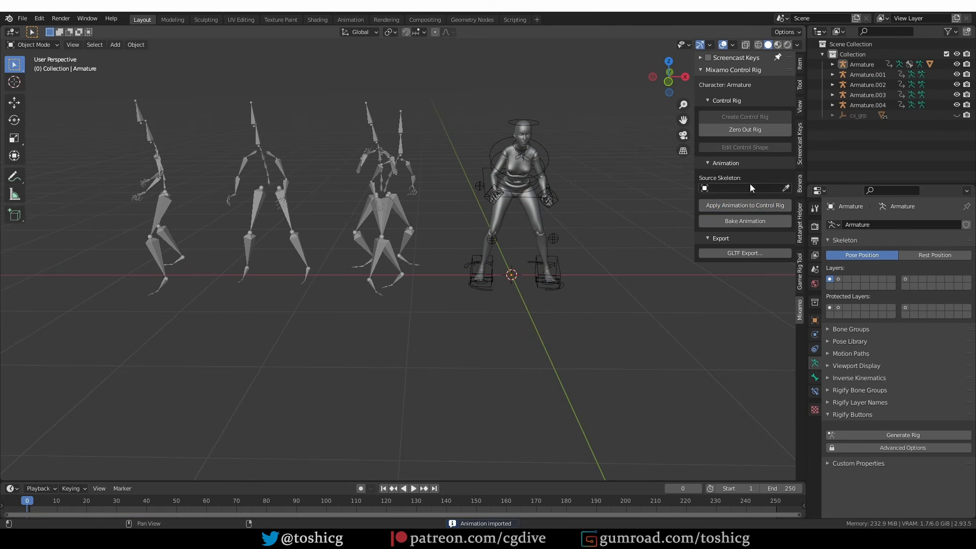
{"action": "left_click", "coordinate": [550, 153]}
{"action": "left_click", "coordinate": [786, 188]}
{"action": "left_click", "coordinate": [149, 140]}
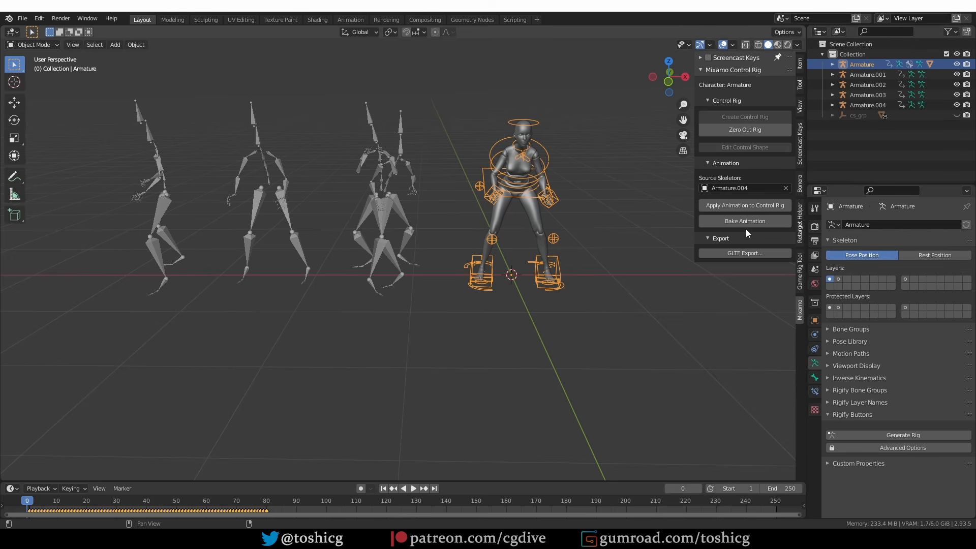
{"action": "left_click", "coordinate": [736, 205]}
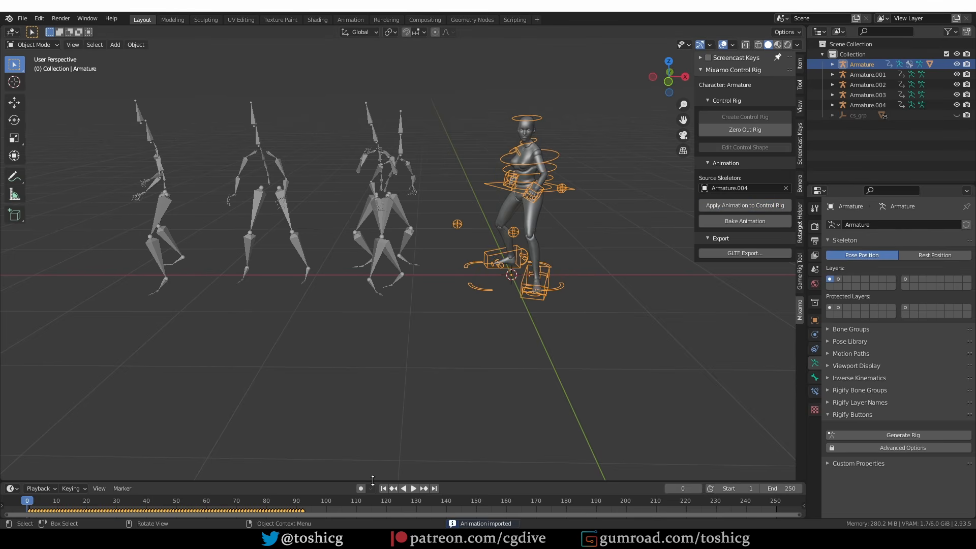
{"action": "key", "text": "space"}
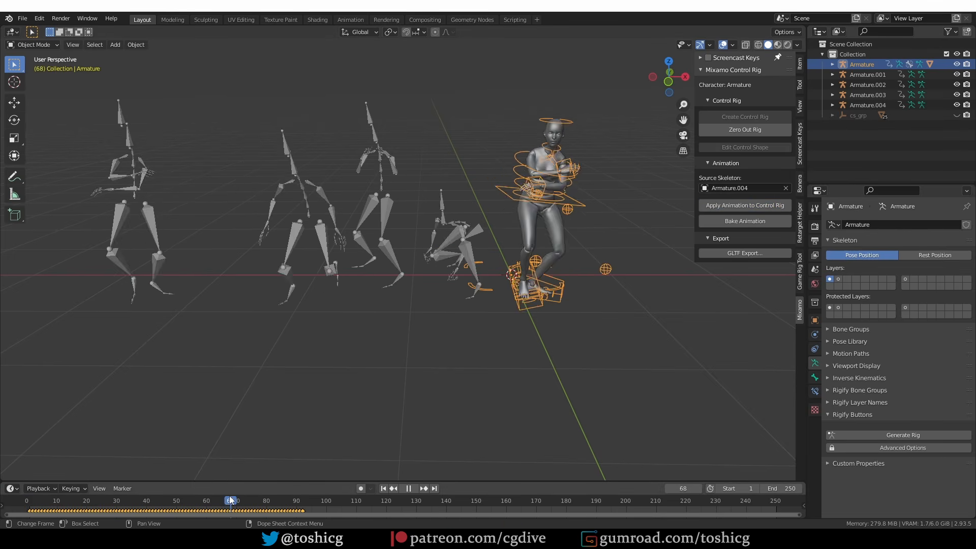
{"action": "key", "text": "Escape"}
{"action": "key", "text": "space"}
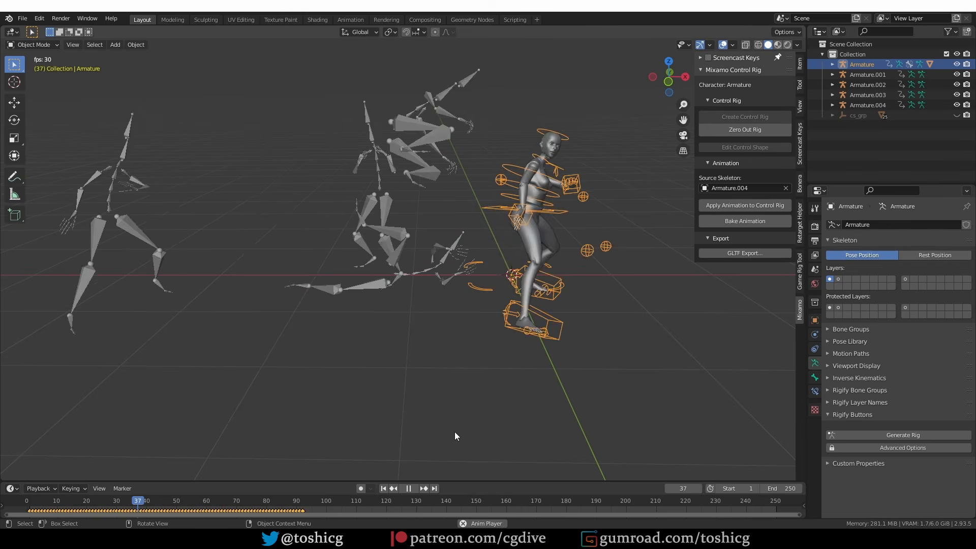
{"action": "key", "text": "Escape"}
Enlarge the timeline area, split it horizontally and turn the lower part into an Action Editor.
{"action": "left_click_drag", "start_coordinate": [208, 482], "coordinate": [219, 326]}
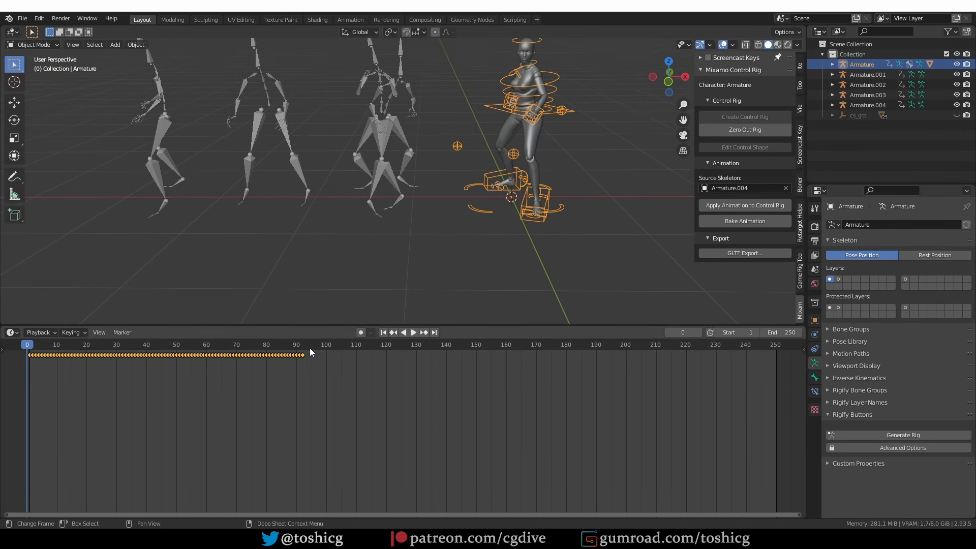
{"action": "left_click_drag", "start_coordinate": [805, 327], "coordinate": [805, 378]}
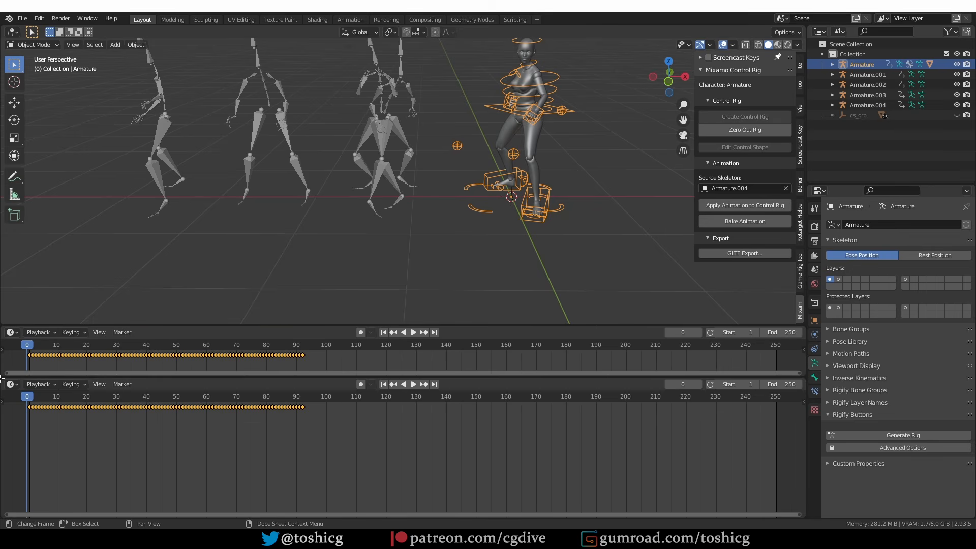
{"action": "left_click", "coordinate": [11, 385]}
{"action": "left_click", "coordinate": [140, 413]}
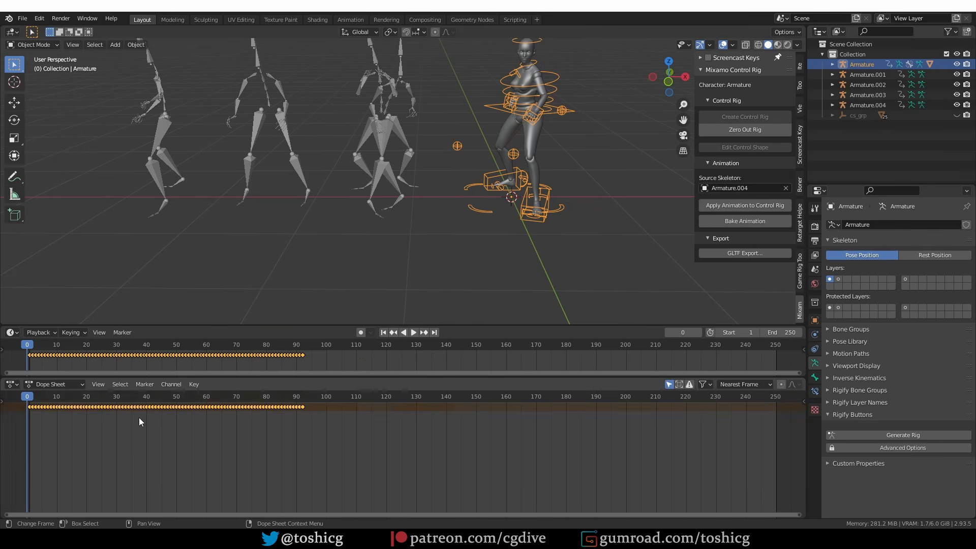
{"action": "left_click", "coordinate": [44, 385]}
{"action": "left_click", "coordinate": [47, 408]}
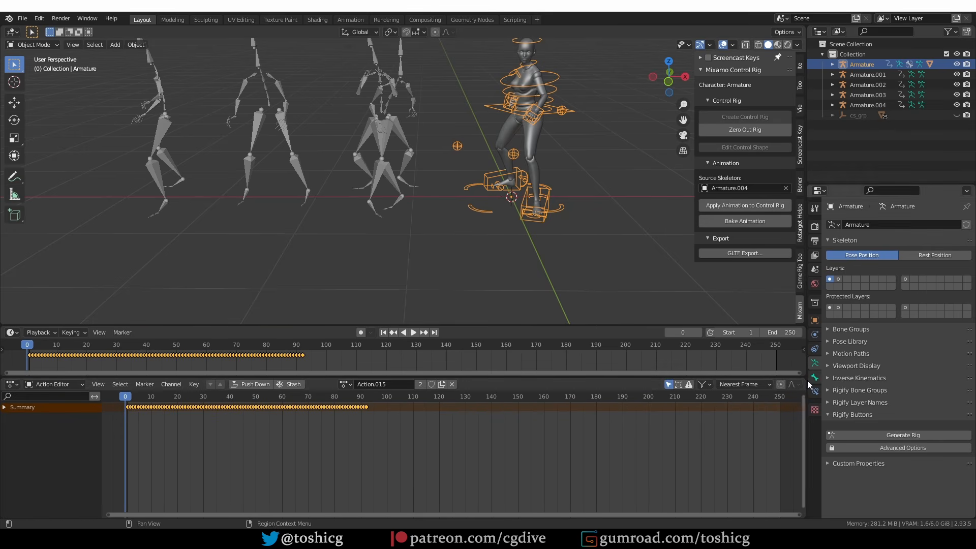
Split the Action Editor, change the lower part to a Nonlinear Animation editor and limit it to selected objects.
{"action": "left_click_drag", "start_coordinate": [805, 380], "coordinate": [806, 437]}
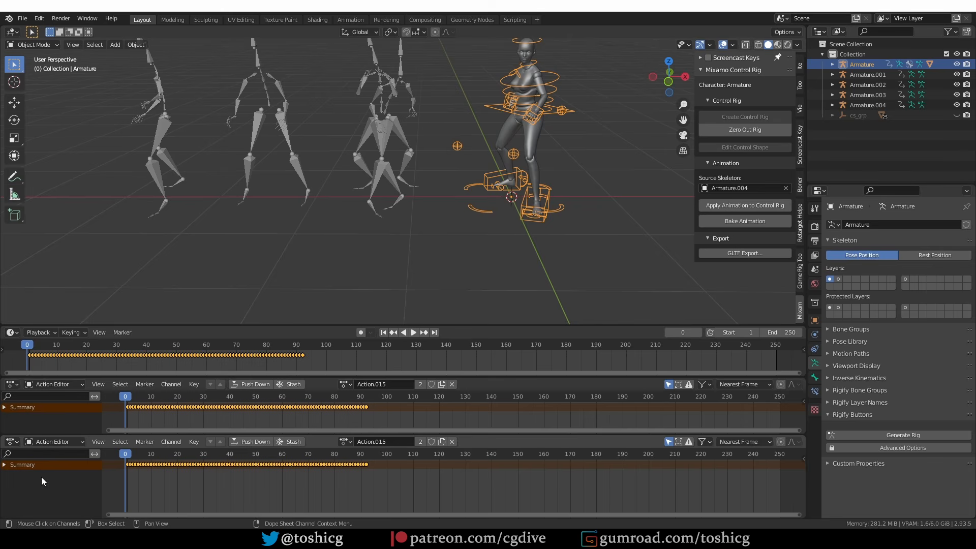
{"action": "left_click", "coordinate": [13, 441]}
{"action": "left_click", "coordinate": [148, 388]}
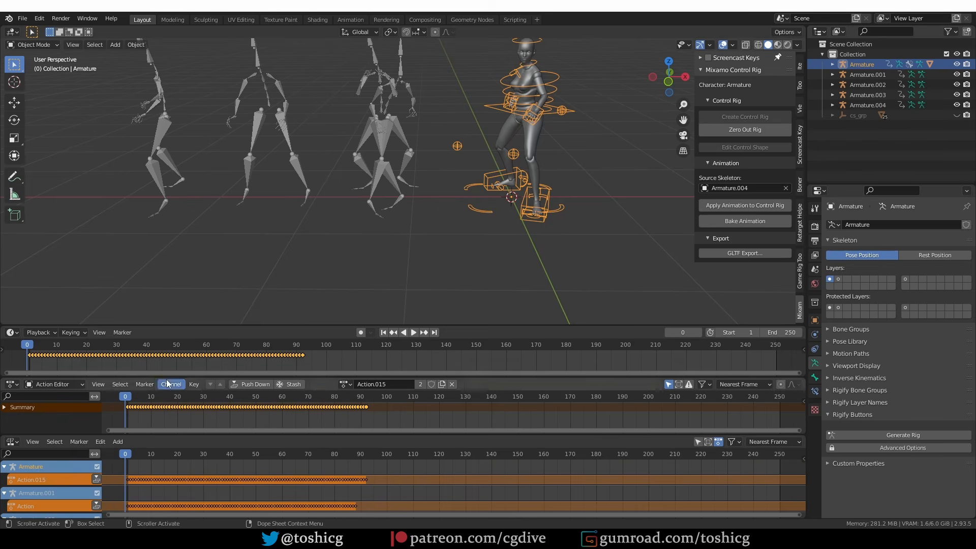
{"action": "left_click_drag", "start_coordinate": [172, 378], "coordinate": [173, 368]}
{"action": "left_click_drag", "start_coordinate": [188, 435], "coordinate": [191, 417]}
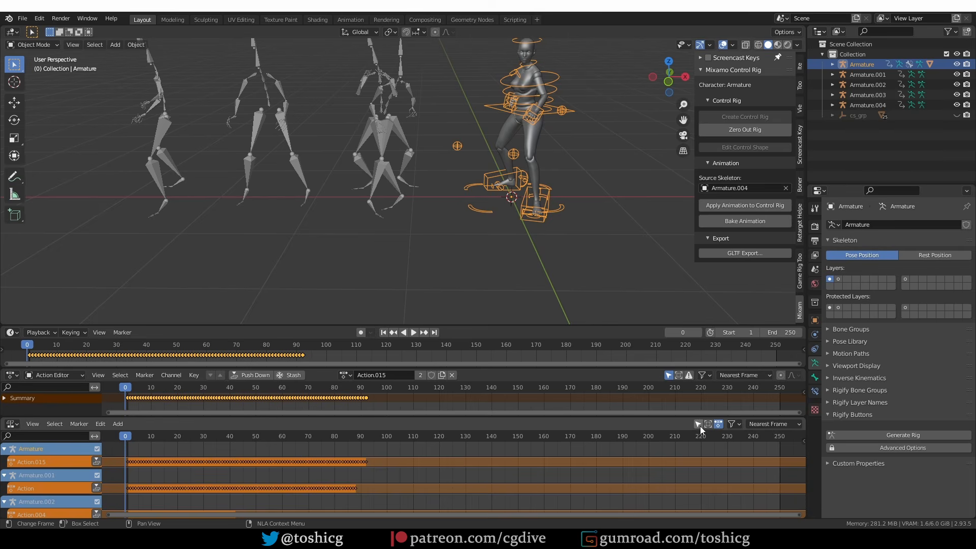
{"action": "left_click", "coordinate": [699, 426]}
Give the control rig's Action.015 a fake user and rename it vampire_bite.
{"action": "left_click", "coordinate": [345, 375]}
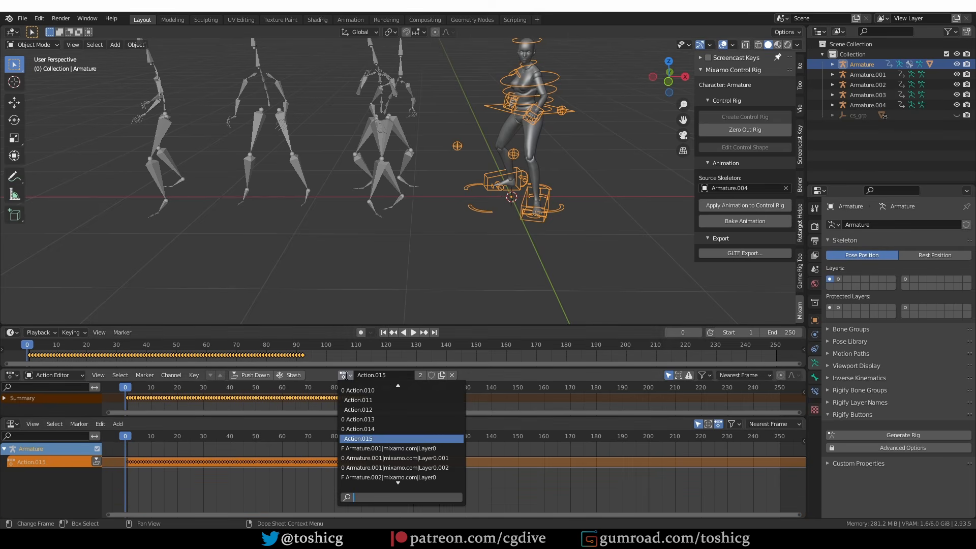
{"action": "mouse_move", "coordinate": [525, 251]}
{"action": "middle_mouse_down", "text": "shift"}
{"action": "mouse_move", "coordinate": [528, 272]}
{"action": "mouse_move", "coordinate": [516, 254]}
{"action": "middle_mouse_up", "text": "shift"}
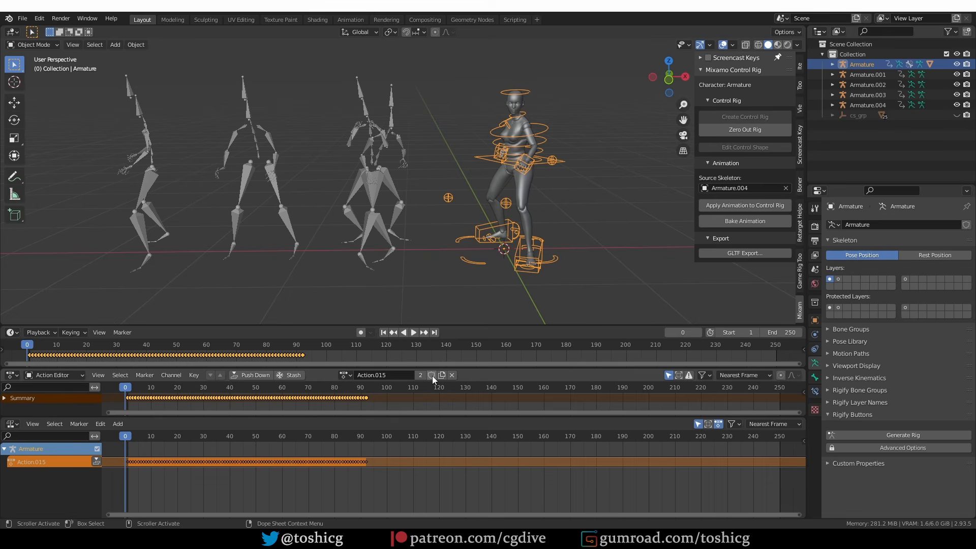
{"action": "key", "text": "space"}
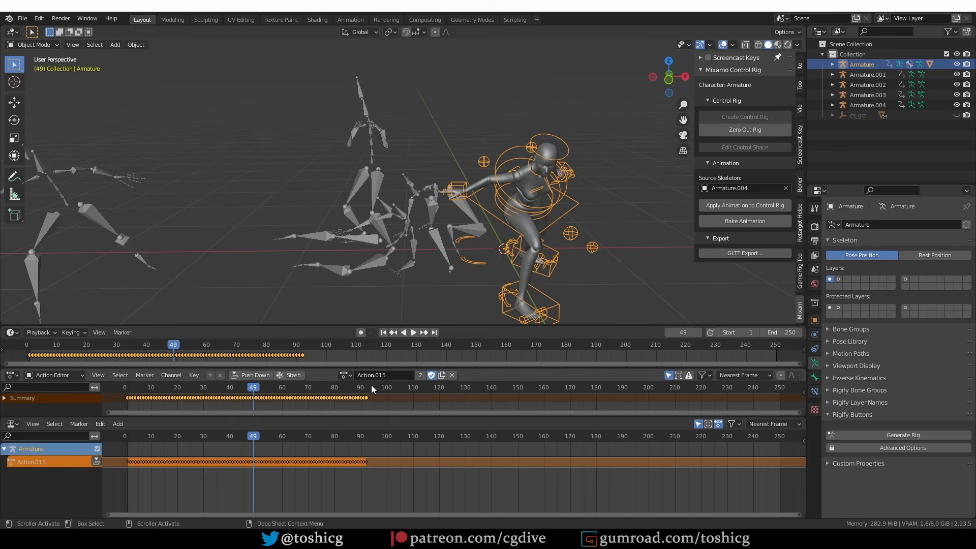
{"action": "type", "text": "vampire_bite"}
{"action": "key", "text": "Return"}
Assign Action.003 to the control rig, scrub through it, rename it jump and give it a fake user.
{"action": "left_click", "coordinate": [344, 375]}
{"action": "scroll", "coordinate": [373, 410], "scroll_direction": "up", "scroll_amount": 5}
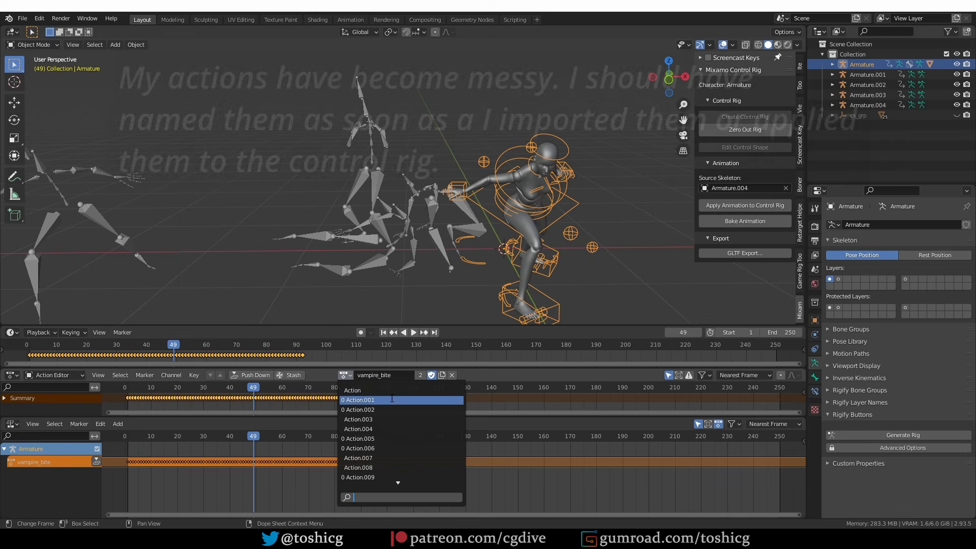
{"action": "left_click", "coordinate": [434, 417]}
{"action": "left_click_drag", "start_coordinate": [162, 389], "coordinate": [353, 392]}
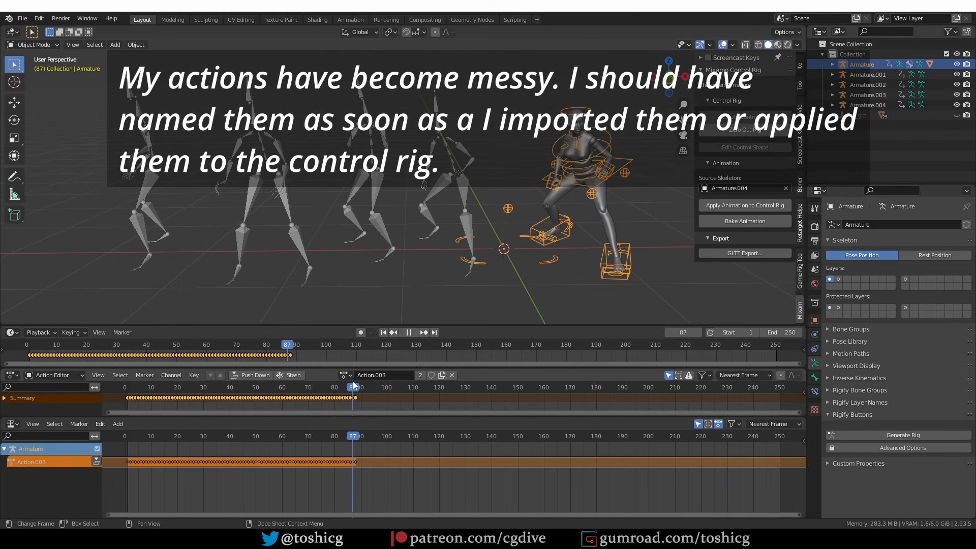
{"action": "double_click", "coordinate": [391, 376]}
{"action": "type", "text": "juma"}
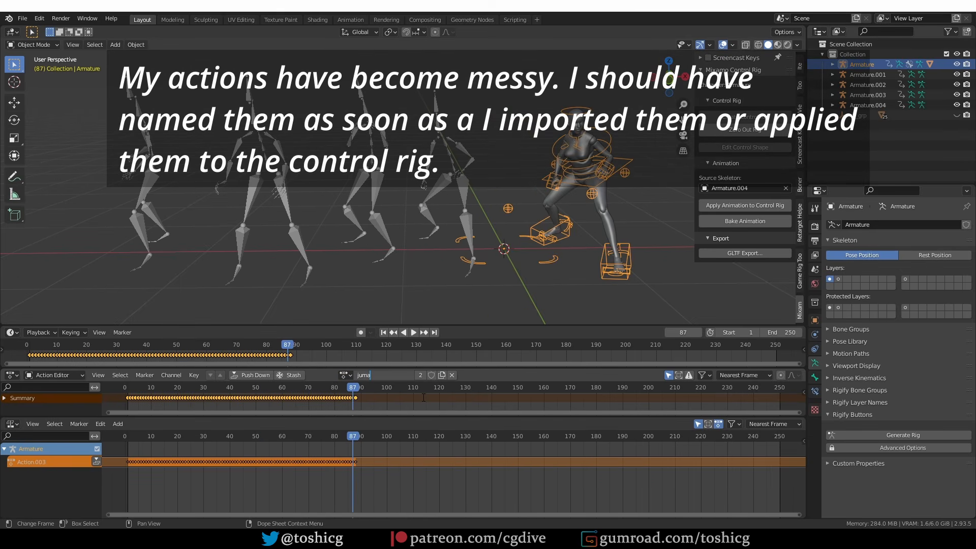
{"action": "key", "text": "BackSpace"}
{"action": "type", "text": "p"}
{"action": "key", "text": "Return"}
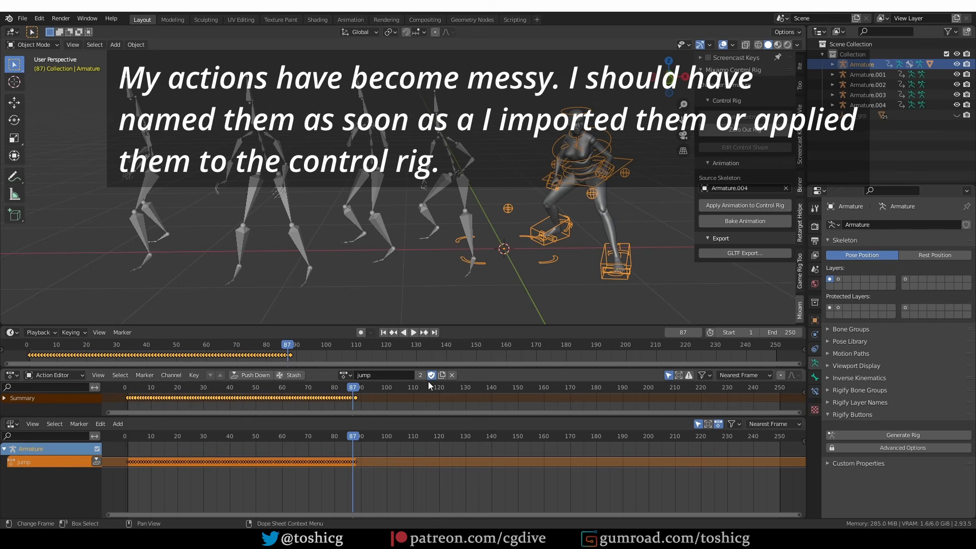
Assign Action.007 to the control rig, rename it jab and give it a fake user.
{"action": "left_click", "coordinate": [345, 375]}
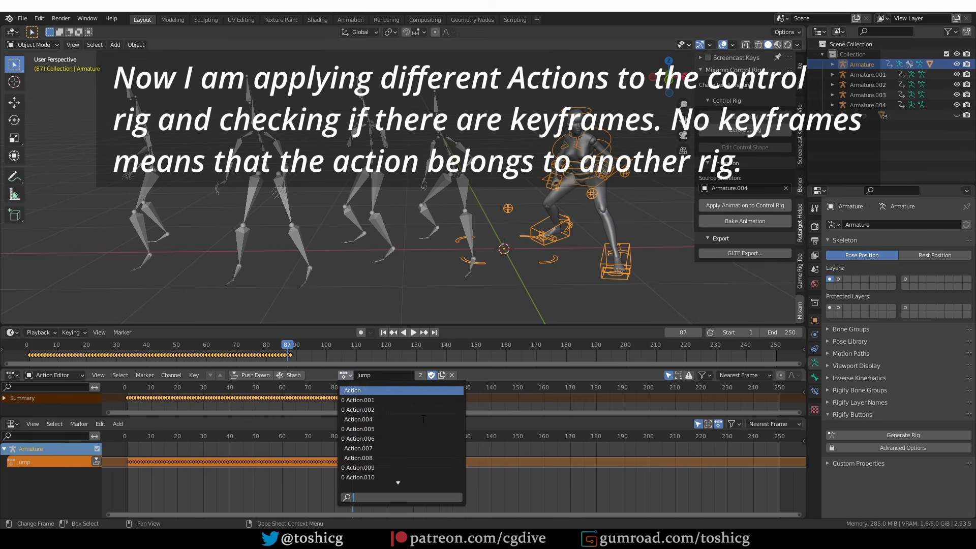
{"action": "left_click", "coordinate": [403, 449]}
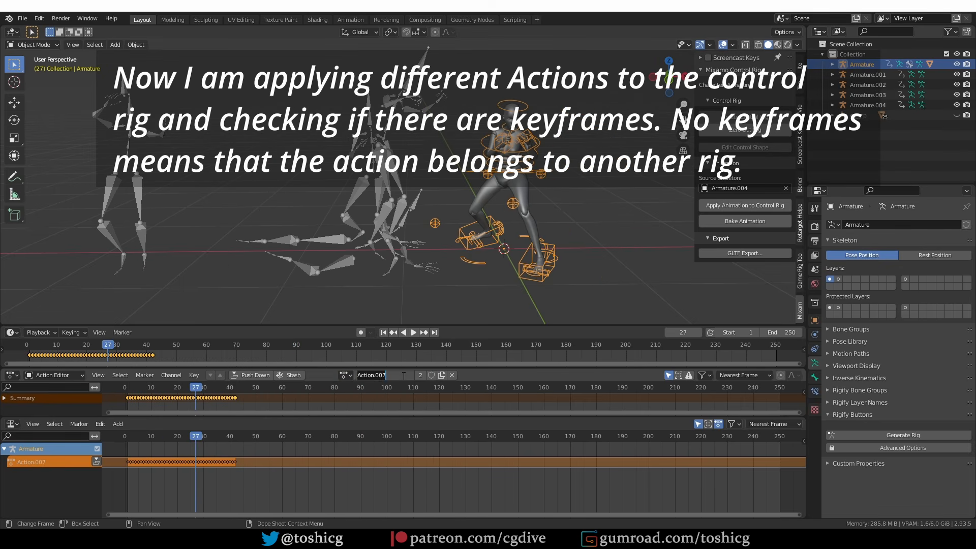
{"action": "type", "text": "jab"}
{"action": "key", "text": "Return"}
{"action": "left_click", "coordinate": [426, 375]}
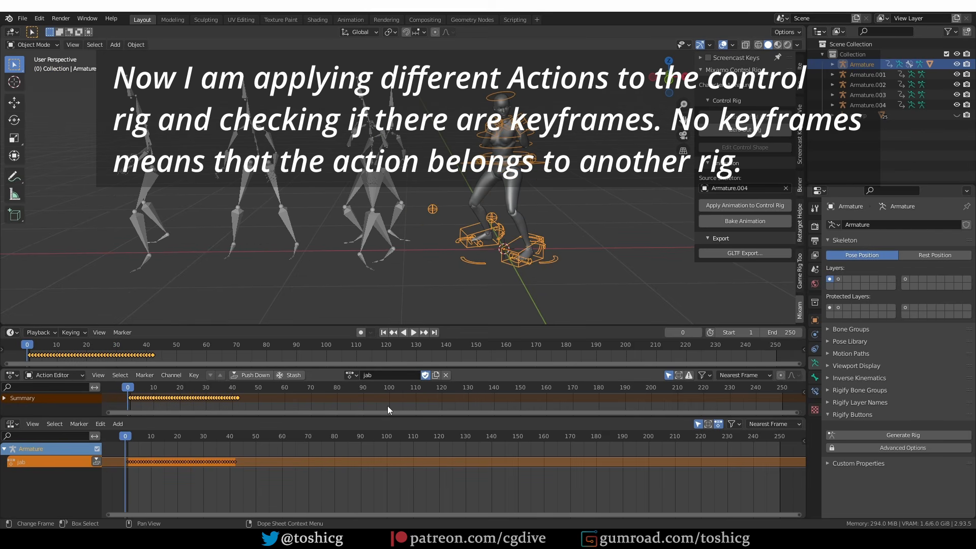
Assign further unnamed actions, including Action.006, to the control rig one by one to check them for keyframes.
{"action": "left_click", "coordinate": [352, 375]}
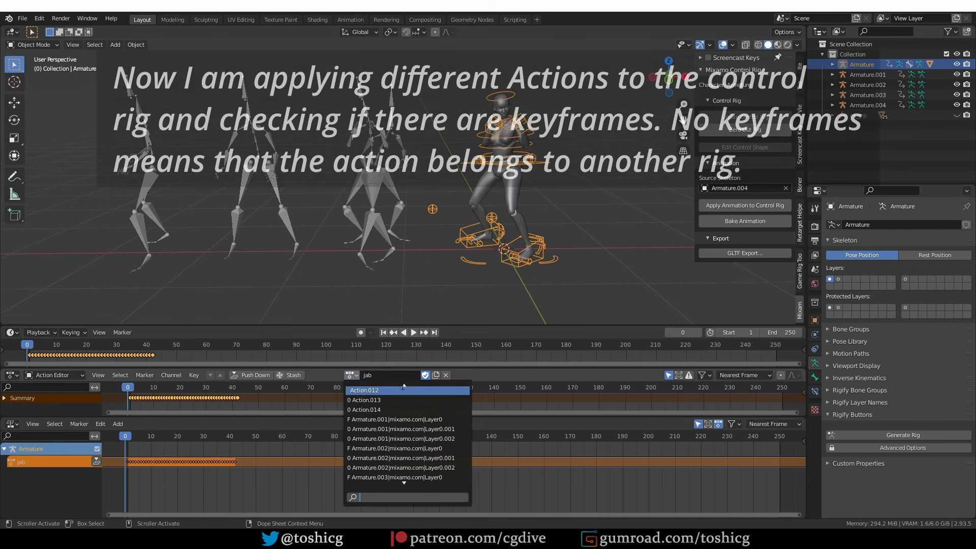
{"action": "left_click", "coordinate": [376, 390]}
{"action": "left_click", "coordinate": [346, 375]}
{"action": "left_click", "coordinate": [366, 392]}
{"action": "left_click", "coordinate": [347, 375]}
{"action": "left_click", "coordinate": [365, 420]}
{"action": "left_click", "coordinate": [346, 375]}
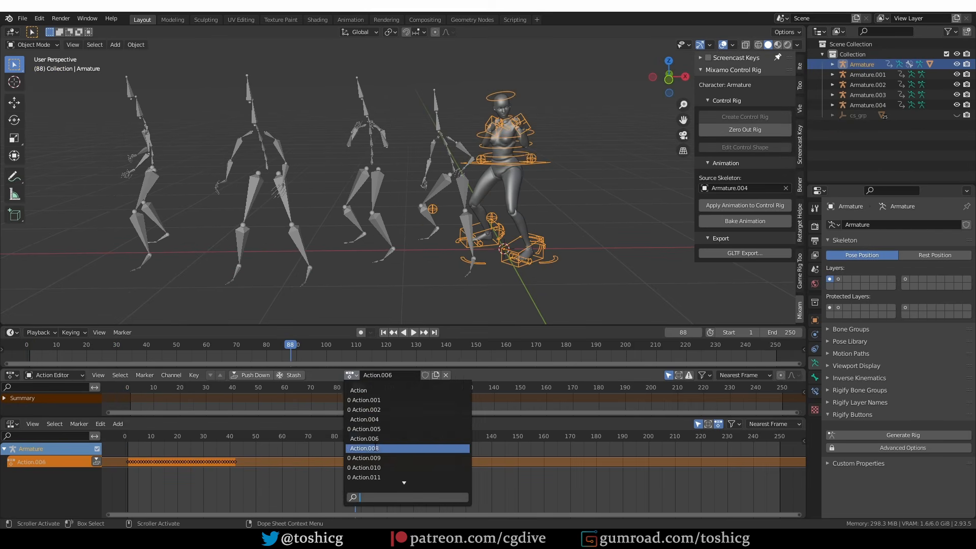
Assign Action.011 to the control rig, scrub through it, rename it goalkeeper and give it a fake user.
{"action": "left_click", "coordinate": [346, 375]}
{"action": "left_click", "coordinate": [366, 404]}
{"action": "left_click_drag", "start_coordinate": [358, 388], "coordinate": [227, 395]}
{"action": "left_click", "coordinate": [398, 375]}
{"action": "type", "text": "goalkeeper"}
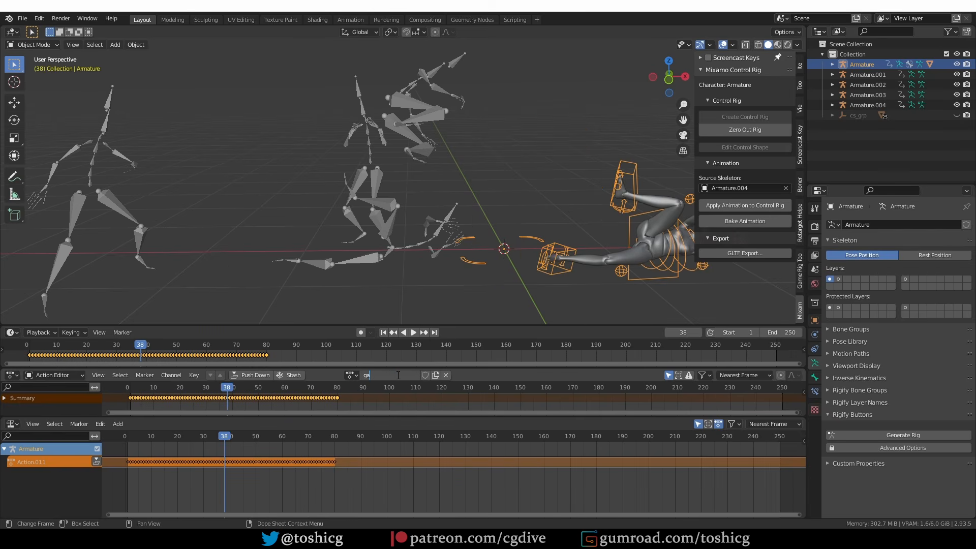
{"action": "key", "text": "Return"}
{"action": "left_click", "coordinate": [426, 375]}
Scrub the goalkeeper action back to its start and play it.
{"action": "left_click", "coordinate": [352, 375]}
{"action": "middle_click_drag", "start_coordinate": [406, 244], "coordinate": [393, 247]}
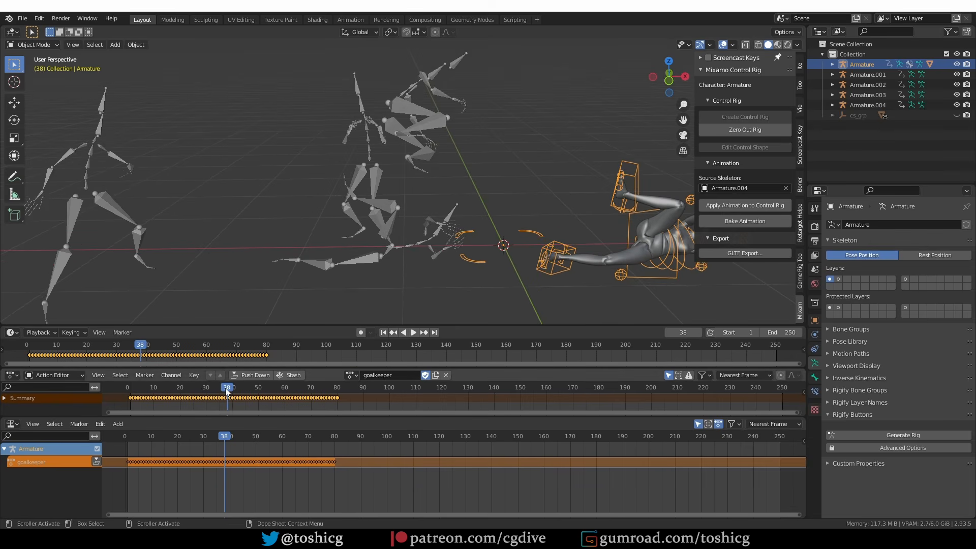
{"action": "left_click_drag", "start_coordinate": [224, 388], "coordinate": [117, 408]}
{"action": "key", "text": "space"}
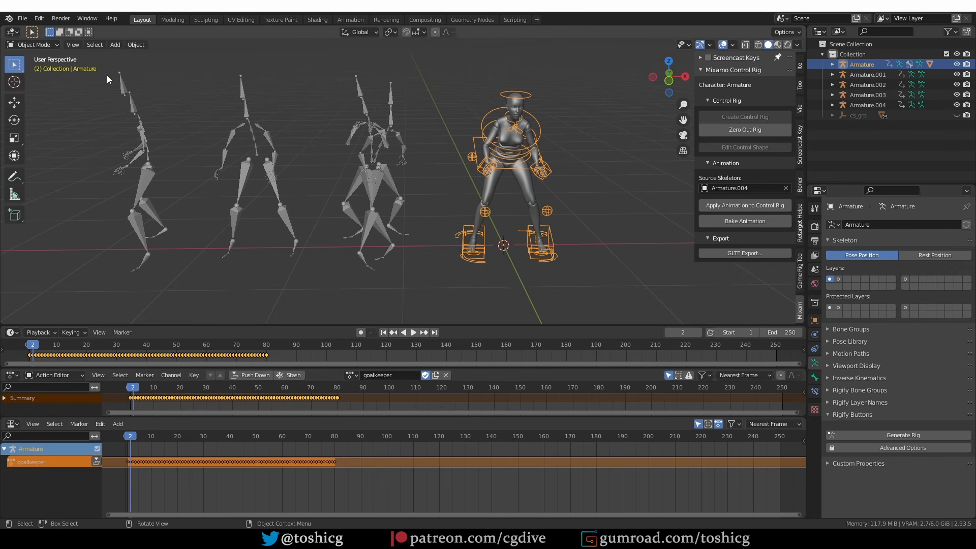
Delete the four source skeletons Armature.001 to Armature.004, keeping only the control rig.
{"action": "left_click_drag", "start_coordinate": [107, 75], "coordinate": [407, 210]}
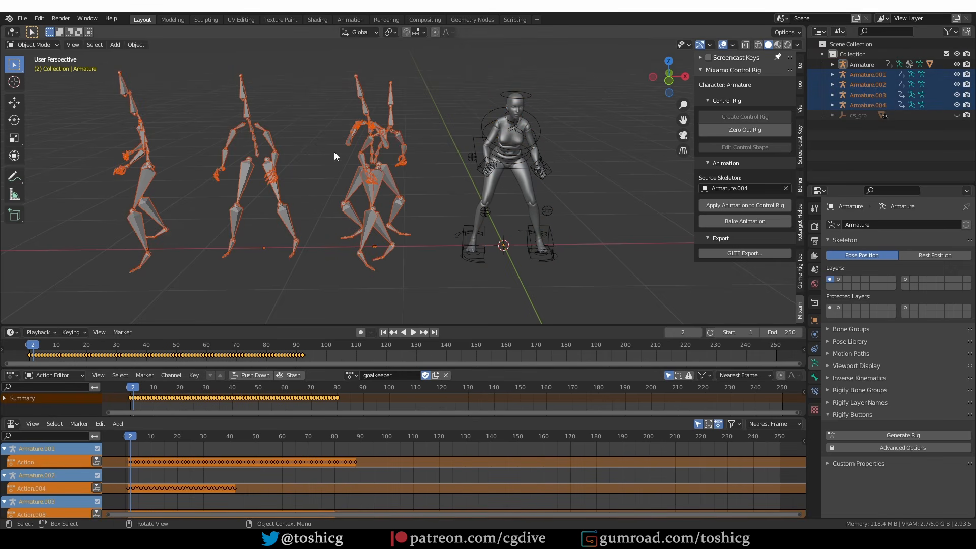
{"action": "key", "text": "x"}
{"action": "left_click", "coordinate": [326, 163]}
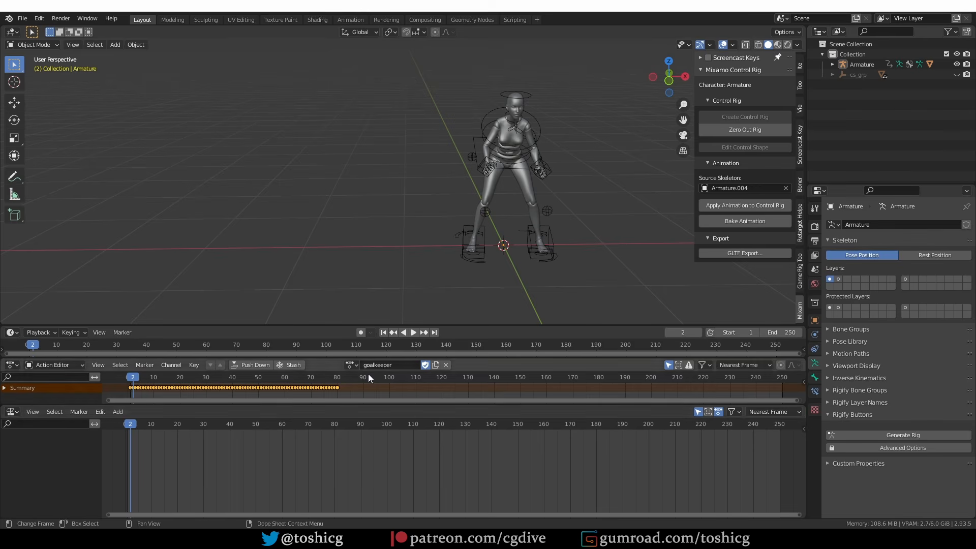
Assign the vampire_bite action to the control rig, push it down to an NLA strip and select the rig.
{"action": "left_click", "coordinate": [349, 365]}
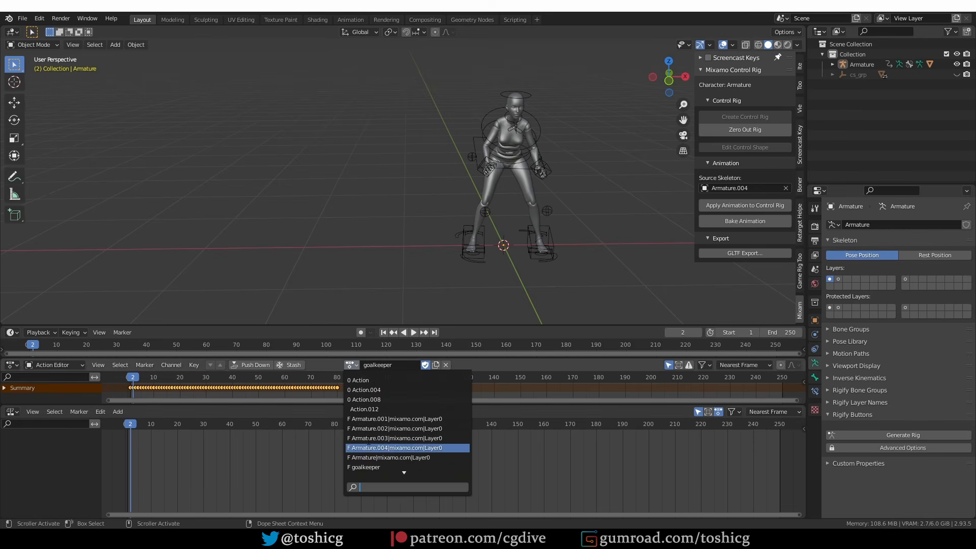
{"action": "left_click", "coordinate": [386, 467]}
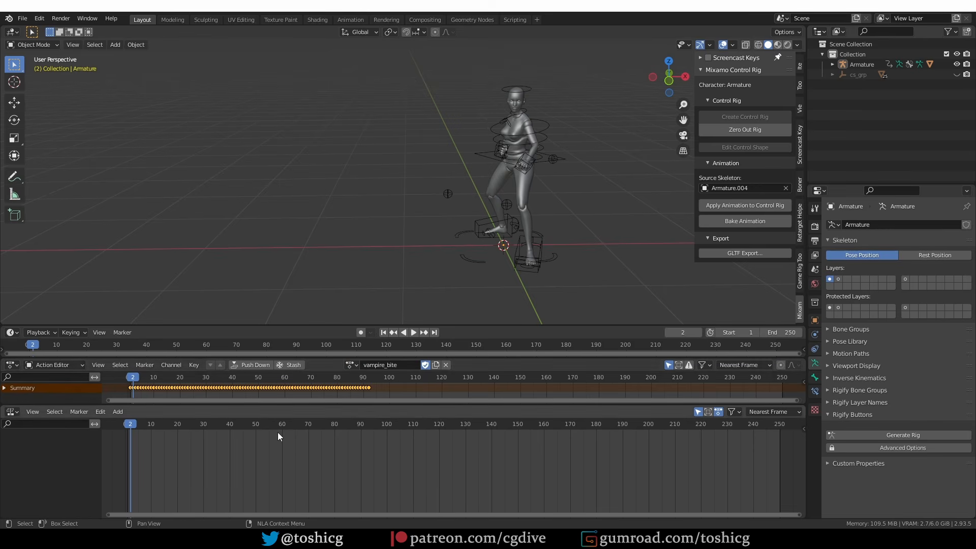
{"action": "left_click", "coordinate": [255, 366]}
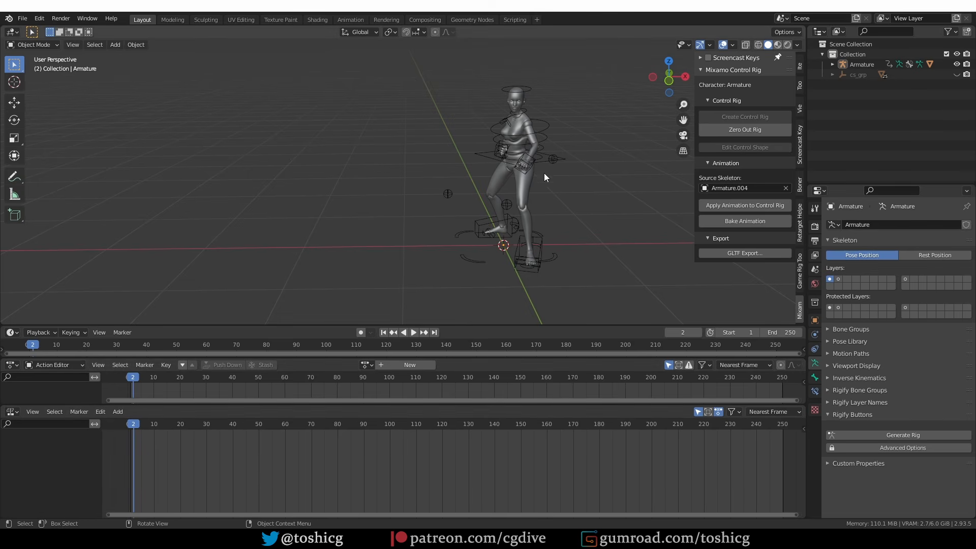
{"action": "left_click", "coordinate": [481, 153]}
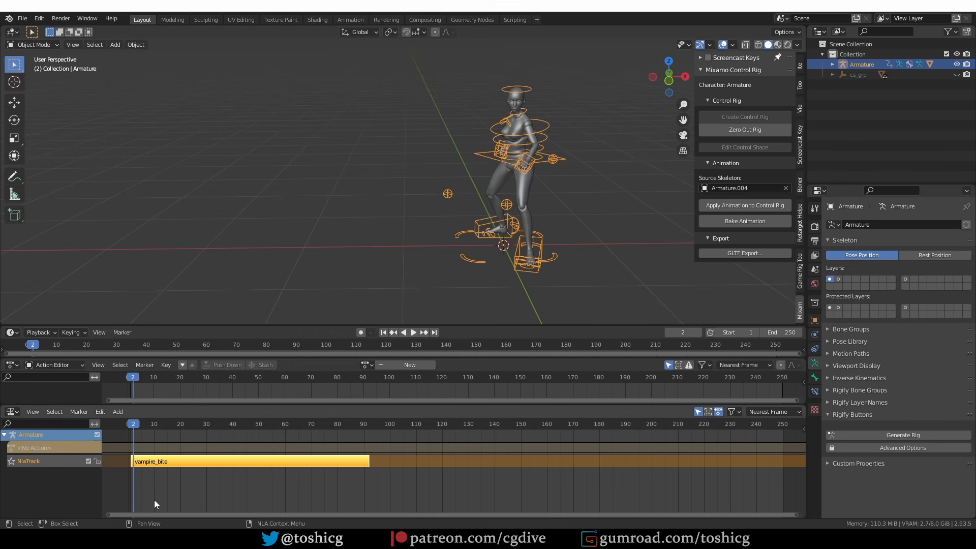
Assign the goalkeeper action to the control rig, push it down to a second NLA track and deselect the strips.
{"action": "left_click", "coordinate": [368, 365]}
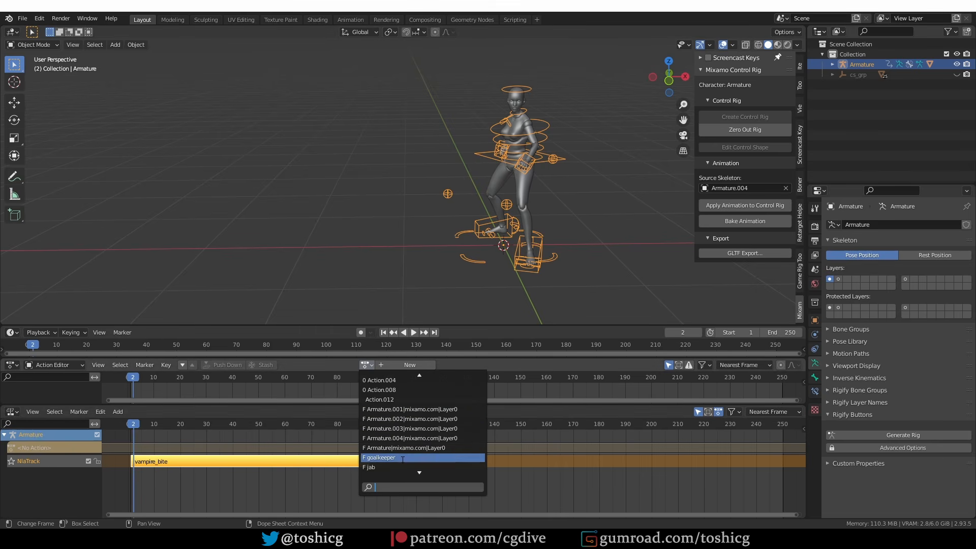
{"action": "left_click", "coordinate": [409, 458]}
{"action": "left_click", "coordinate": [255, 365]}
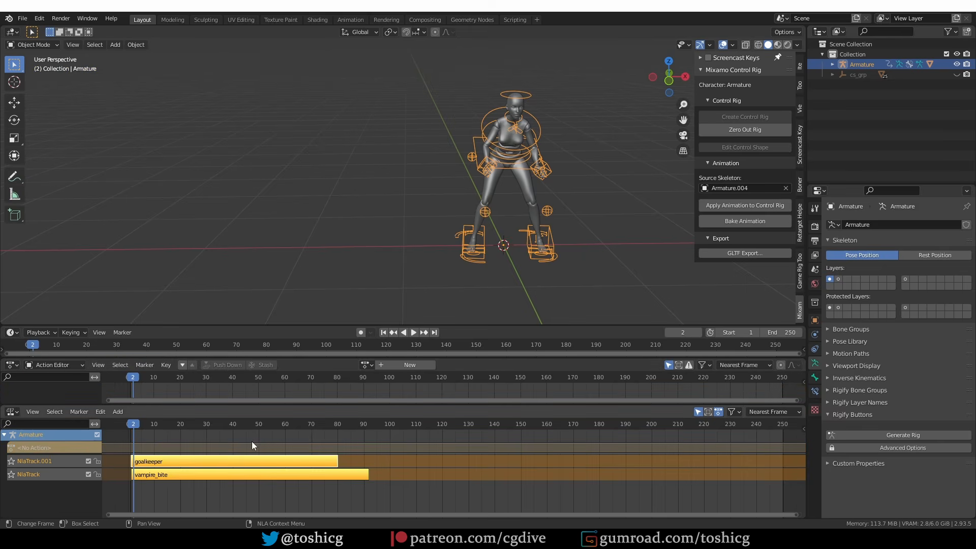
{"action": "left_click", "coordinate": [230, 489]}
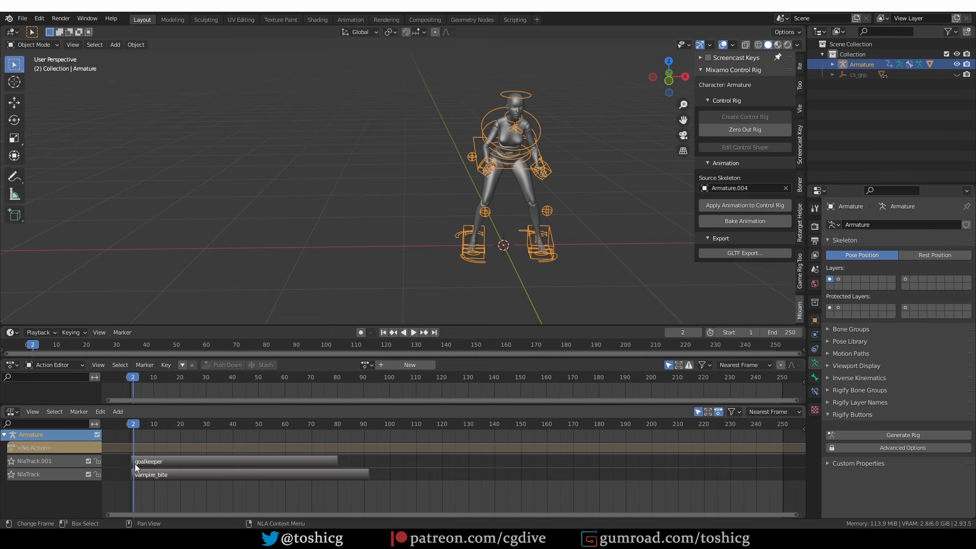
Move the goalkeeper strip to start at frame 86, overlapping the end of vampire_bite, and play the sequence from the start.
{"action": "left_click_drag", "start_coordinate": [143, 464], "coordinate": [366, 479]}
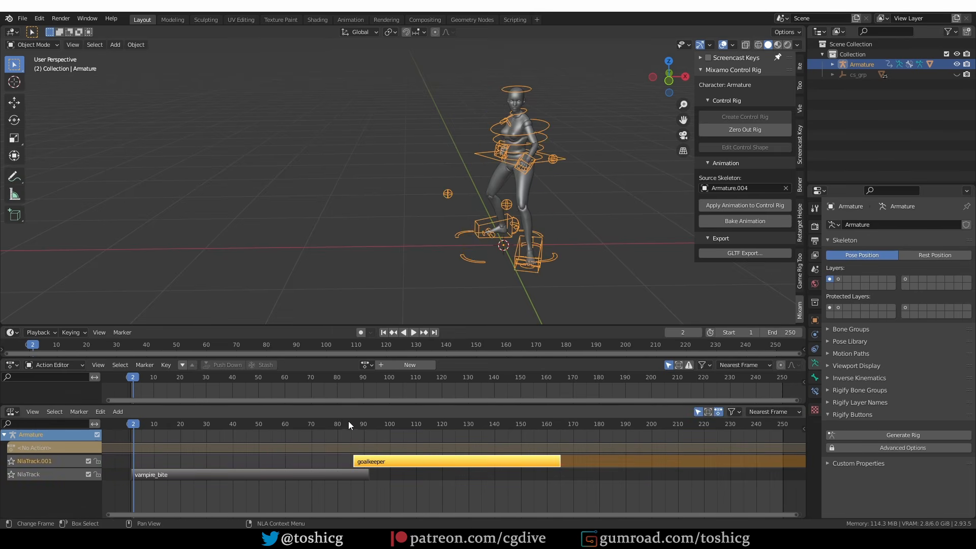
{"action": "key", "text": "shift+Left"}
{"action": "key", "text": "space"}
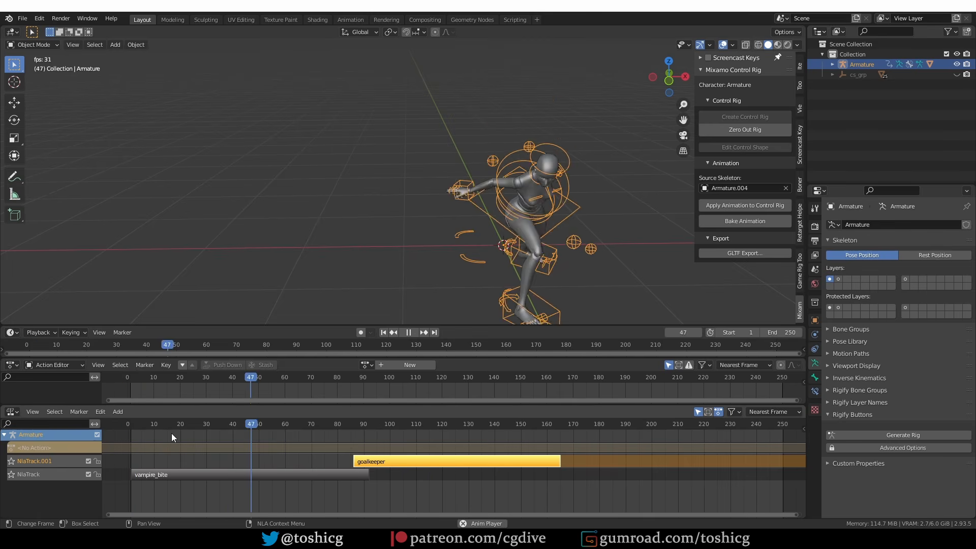
{"action": "key", "text": "space"}
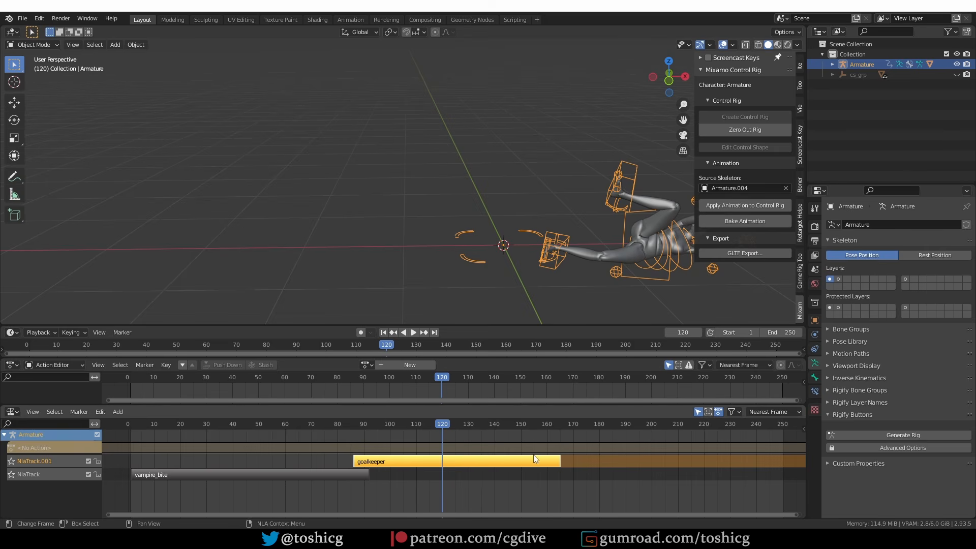
Show the goalkeeper strip's properties, enlarge the NLA editor and set the strip's Blend In to 7.7.
{"action": "left_click", "coordinate": [803, 428]}
{"action": "left_click", "coordinate": [797, 476]}
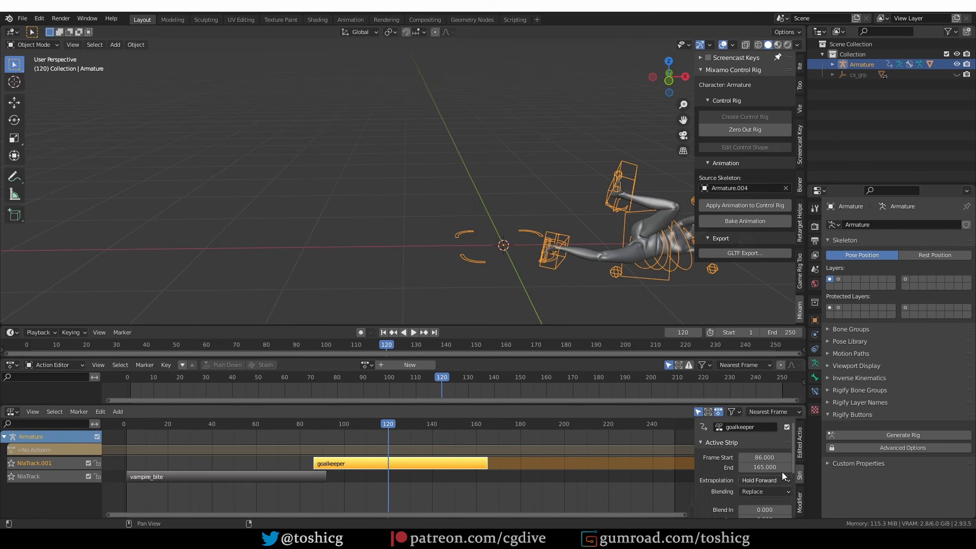
{"action": "left_click_drag", "start_coordinate": [773, 408], "coordinate": [773, 374]}
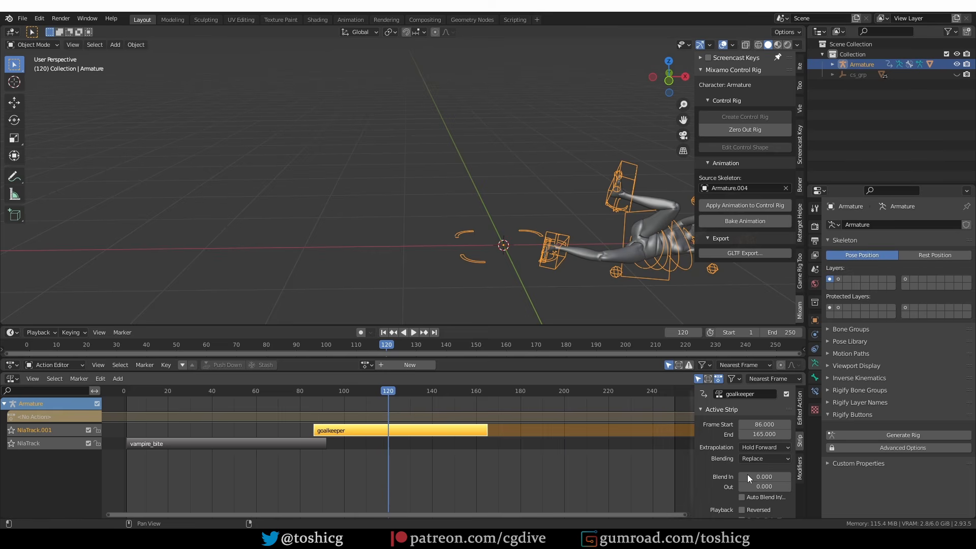
{"action": "left_click_drag", "start_coordinate": [748, 477], "coordinate": [765, 476]}
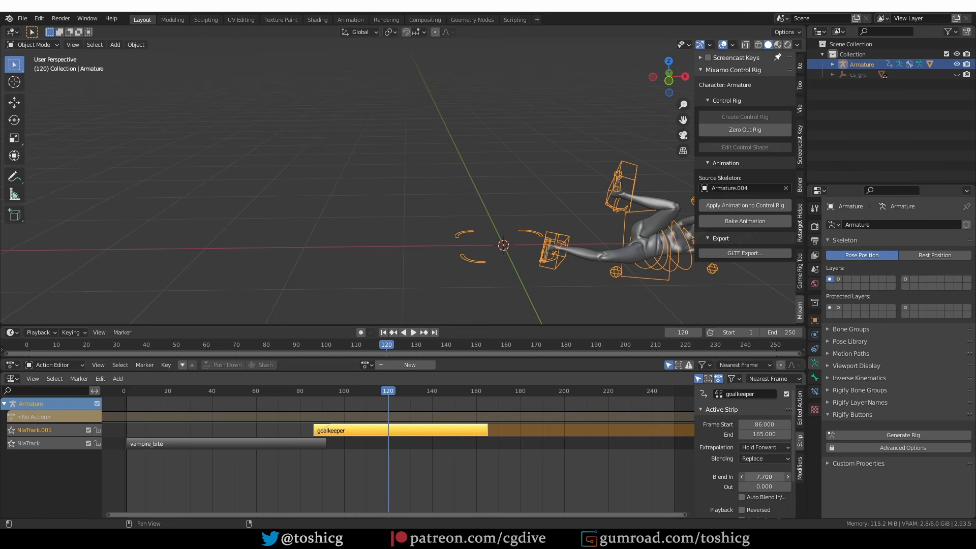
Play the animation from frame 34 to check the blend from vampire_bite into goalkeeper.
{"action": "left_click", "coordinate": [198, 390]}
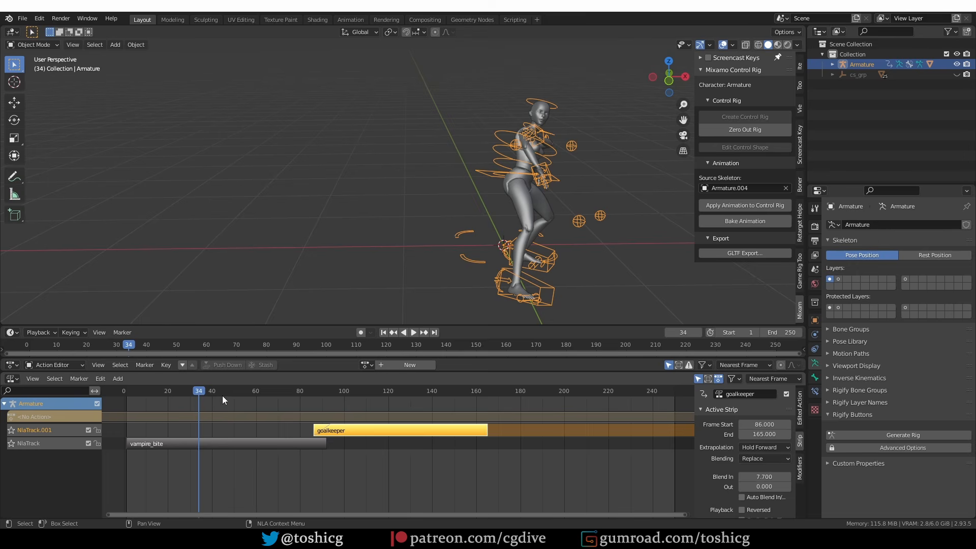
{"action": "key", "text": "space"}
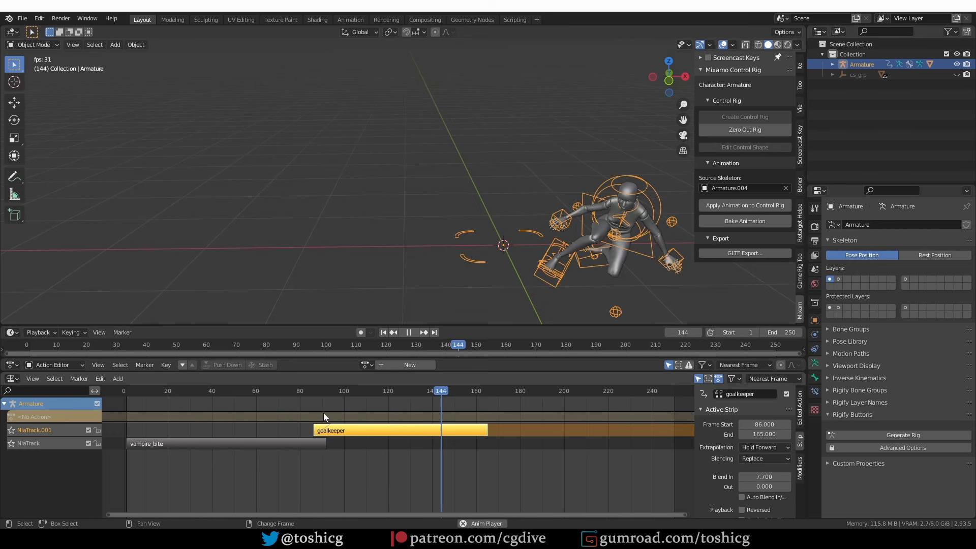
{"action": "key", "text": "space"}
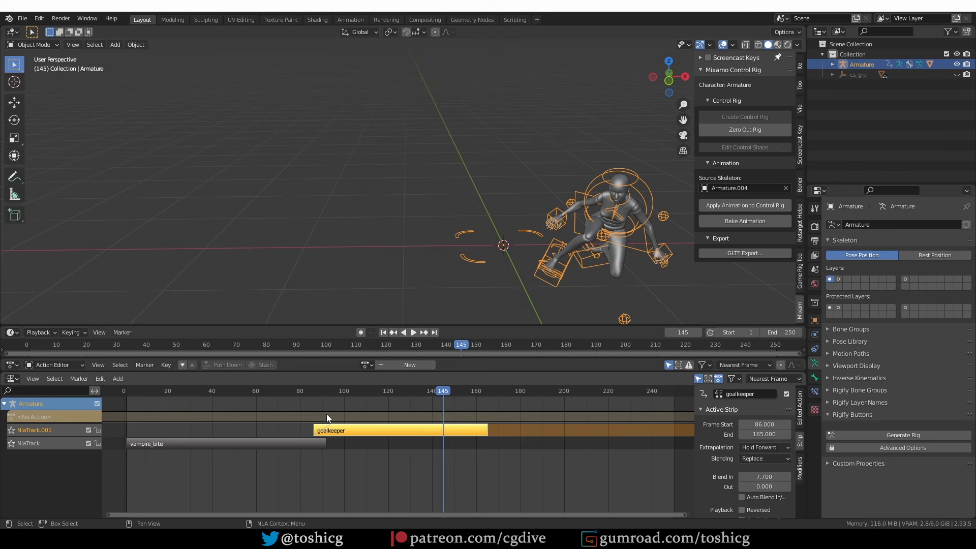
Create a new action on the control rig above the NLA strips and set its blending to Add.
{"action": "left_click_drag", "start_coordinate": [384, 372], "coordinate": [385, 380]}
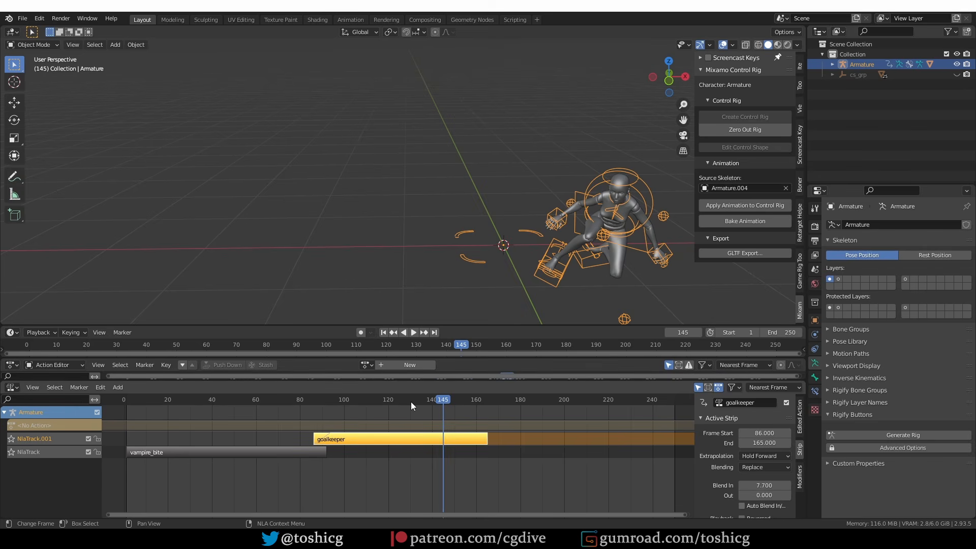
{"action": "left_click", "coordinate": [406, 365]}
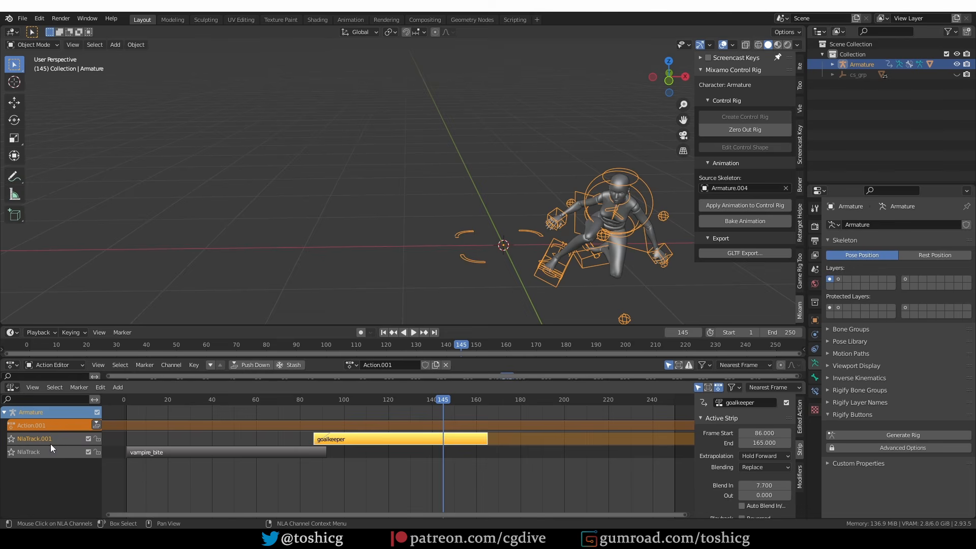
{"action": "left_click", "coordinate": [29, 426]}
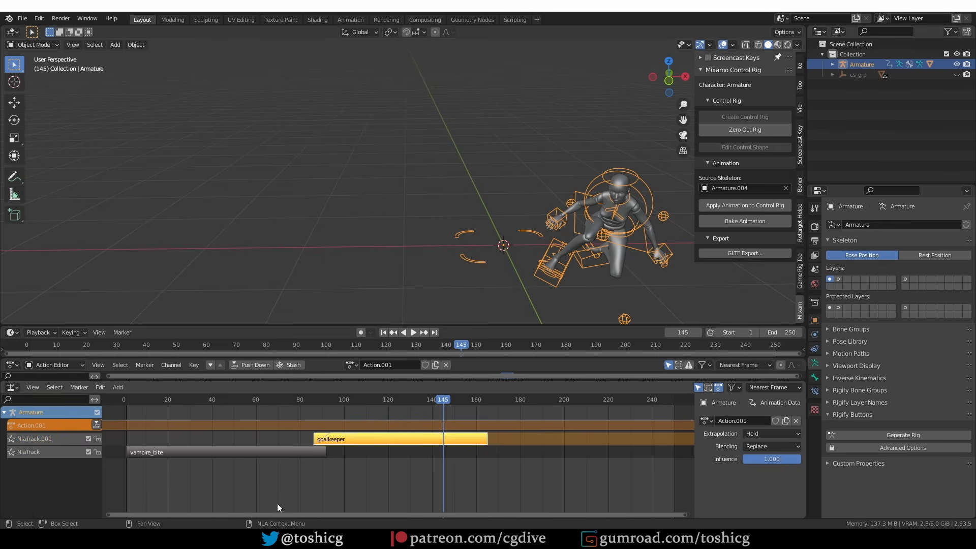
{"action": "left_click", "coordinate": [762, 446]}
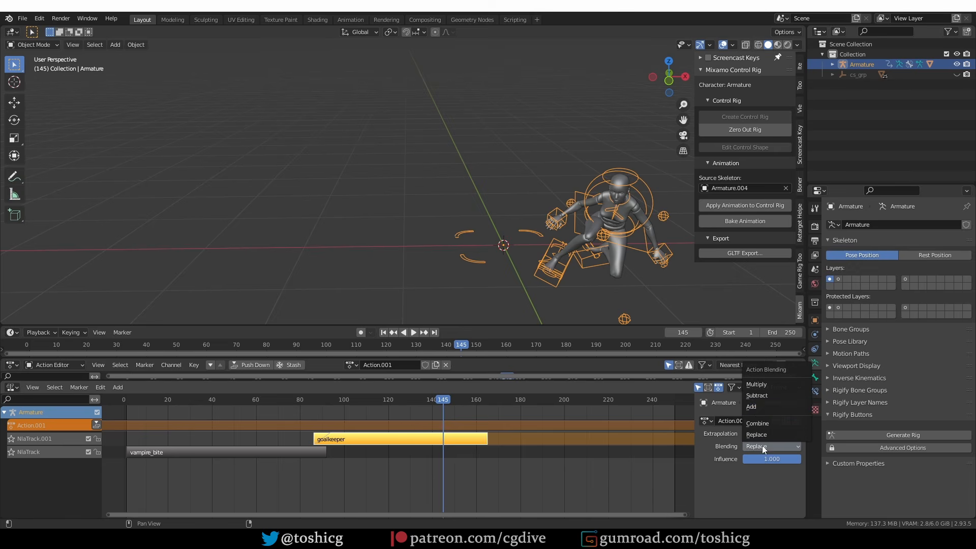
{"action": "left_click", "coordinate": [757, 408]}
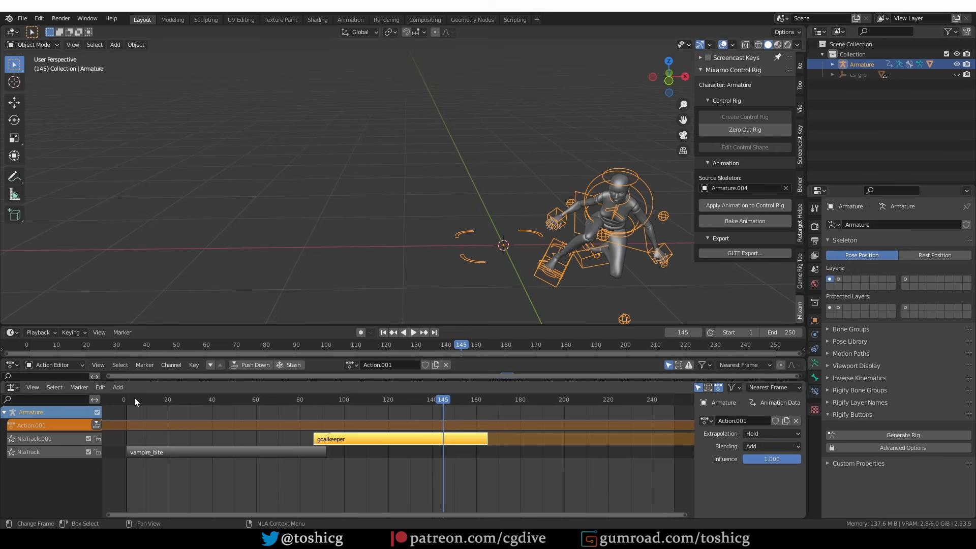
Enter Pose Mode at frame 1, select the hips control and both hand controls, and insert a keyframe on the new action.
{"action": "left_click_drag", "start_coordinate": [134, 399], "coordinate": [126, 399]}
{"action": "key", "text": "ctrl+Tab"}
{"action": "left_click", "coordinate": [543, 162]}
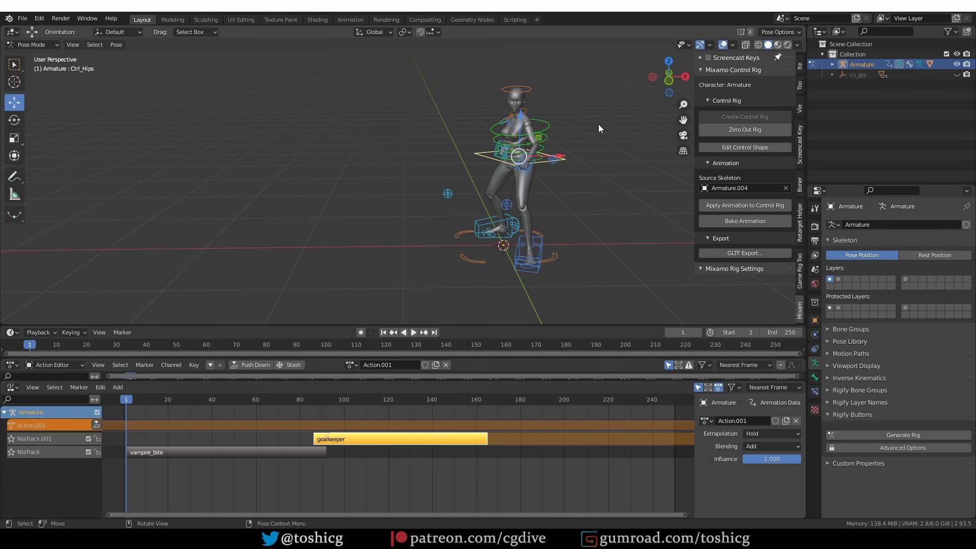
{"action": "scroll", "coordinate": [568, 143], "scroll_direction": "up", "scroll_amount": 1}
{"action": "left_click", "coordinate": [525, 175], "text": "shift"}
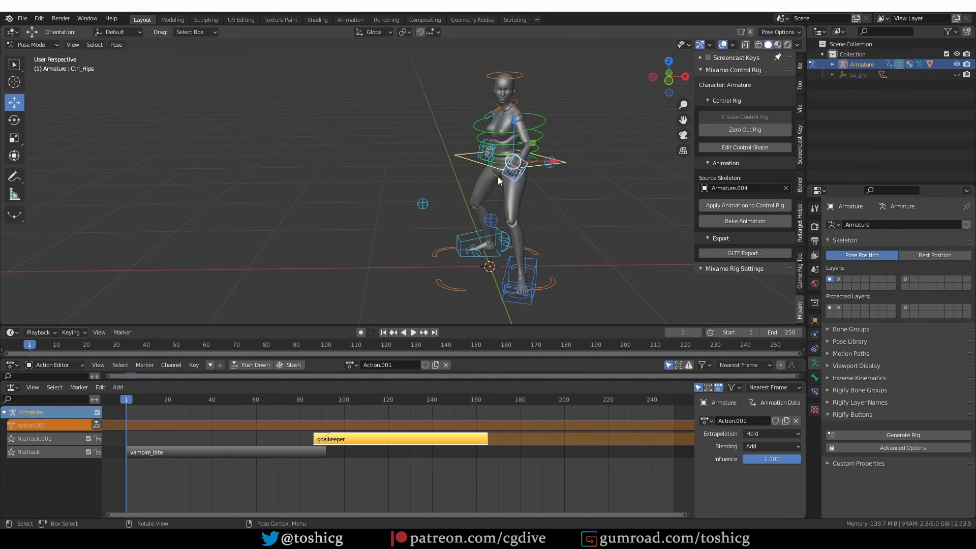
{"action": "left_click", "coordinate": [480, 153], "text": "shift"}
{"action": "left_click", "coordinate": [465, 156], "text": "shift"}
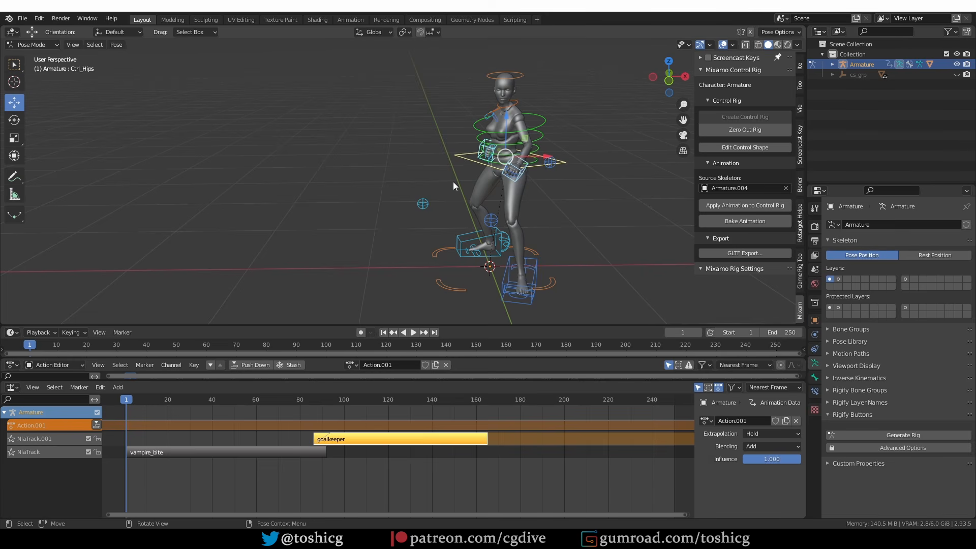
{"action": "key", "text": "i"}
{"action": "middle_click_drag", "start_coordinate": [454, 182], "coordinate": [459, 175]}
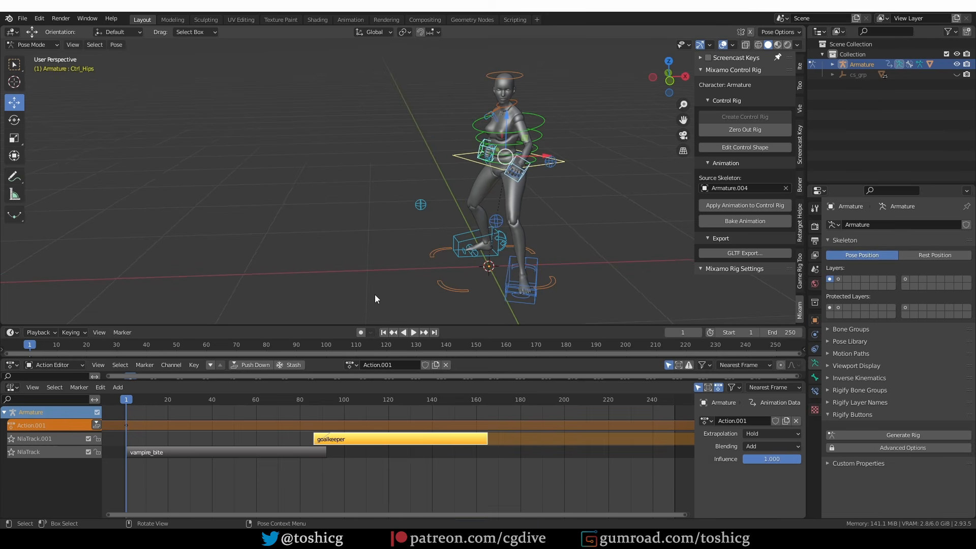
Insert a Location & Rotation keyframe at frame 1 for the selected hips and both hand controls.
{"action": "key", "text": "i"}
{"action": "left_click", "coordinate": [50, 333]}
{"action": "middle_click_drag", "start_coordinate": [411, 142], "coordinate": [406, 142]}
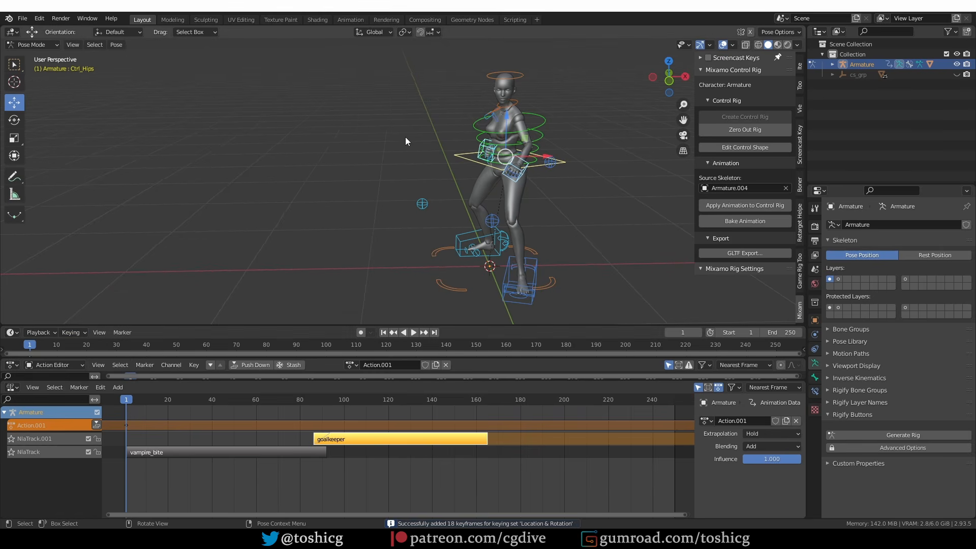
{"action": "key", "text": "i"}
{"action": "key", "text": "i"}
{"action": "left_click", "coordinate": [410, 167]}
At frame 40, lower the hips and hand controls together and insert a Location & Rotation keyframe for them.
{"action": "left_click_drag", "start_coordinate": [130, 401], "coordinate": [213, 402]}
{"action": "middle_click_drag", "start_coordinate": [595, 249], "coordinate": [575, 202]}
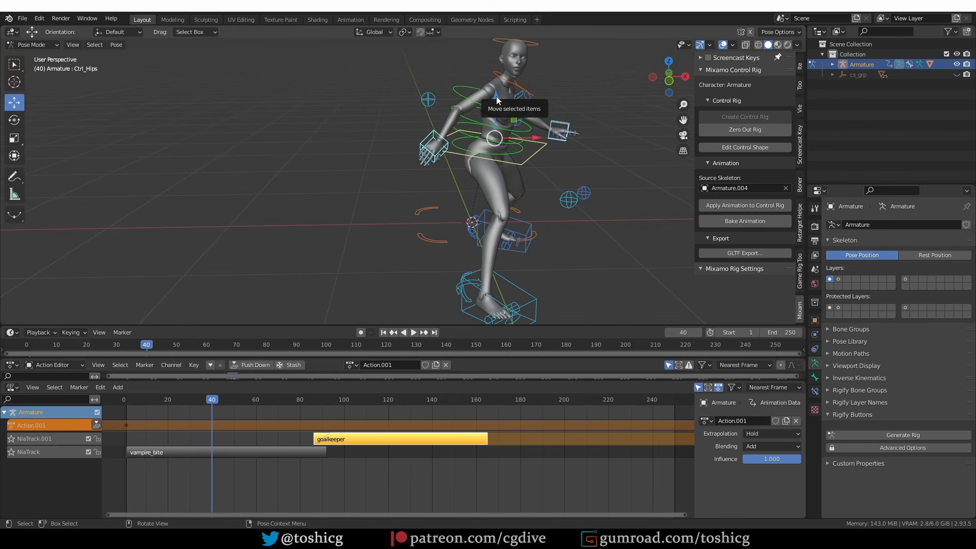
{"action": "left_click_drag", "start_coordinate": [497, 96], "coordinate": [503, 130]}
{"action": "key", "text": "i"}
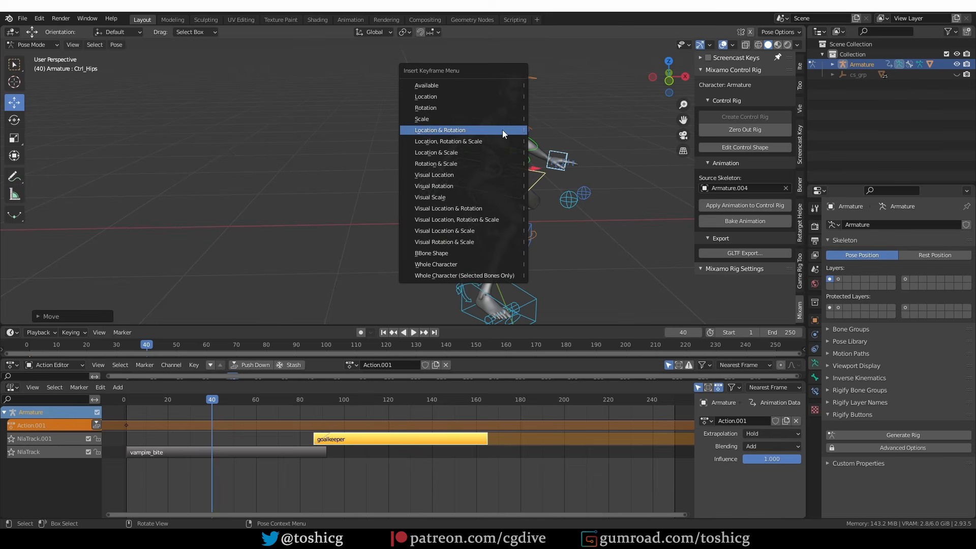
{"action": "left_click", "coordinate": [502, 130]}
At frame 81, raise the hips and hand controls by about 0.11 m and insert a Location & Rotation keyframe.
{"action": "left_click_drag", "start_coordinate": [254, 399], "coordinate": [302, 402]}
{"action": "left_click_drag", "start_coordinate": [500, 116], "coordinate": [499, 87]}
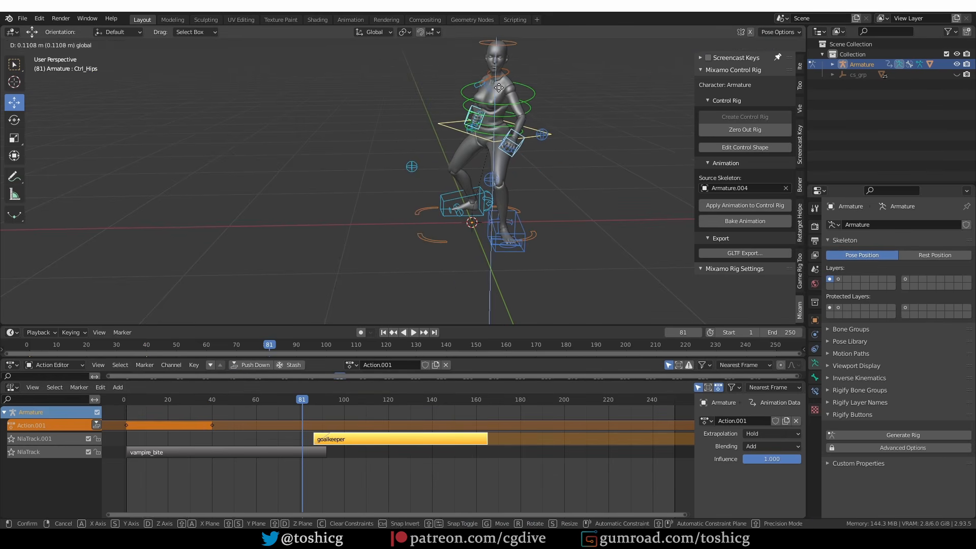
{"action": "left_click", "coordinate": [499, 87]}
{"action": "key", "text": "i"}
{"action": "left_click", "coordinate": [500, 90]}
Play the animation from the start to check the additive hips and hands adjustment over the strips.
{"action": "left_click", "coordinate": [141, 400]}
{"action": "key", "text": "space"}
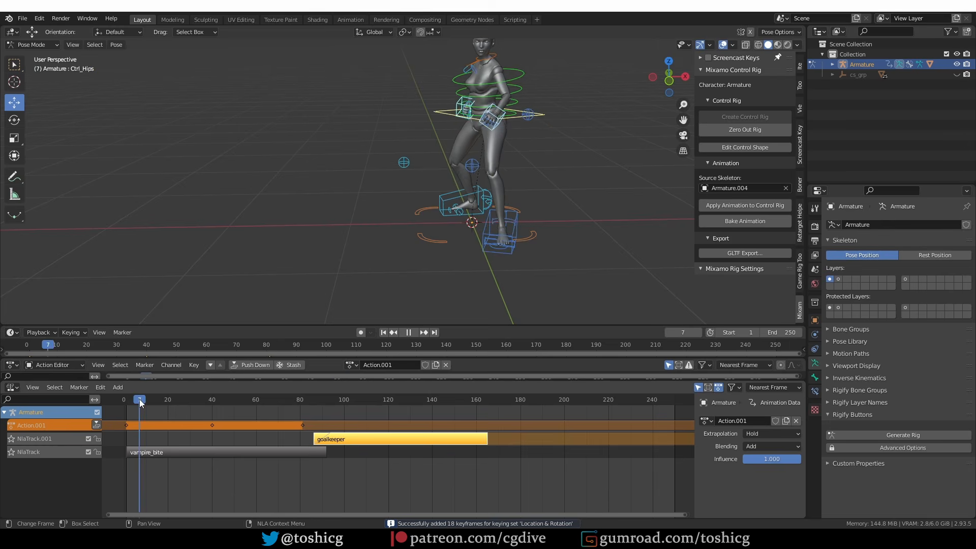
{"action": "left_click_drag", "start_coordinate": [140, 401], "coordinate": [124, 400]}
{"action": "scroll", "coordinate": [353, 275], "scroll_direction": "down", "scroll_amount": 2}
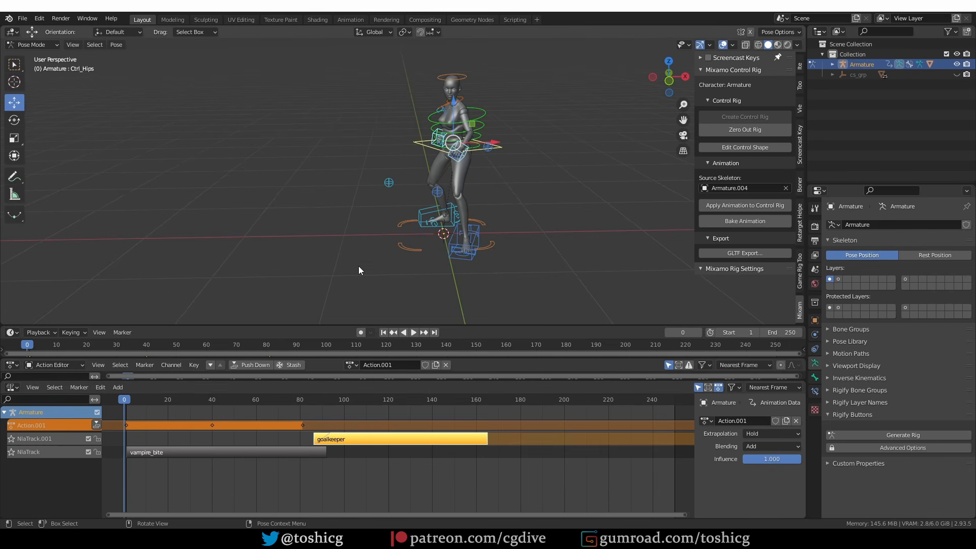
{"action": "key", "text": "space"}
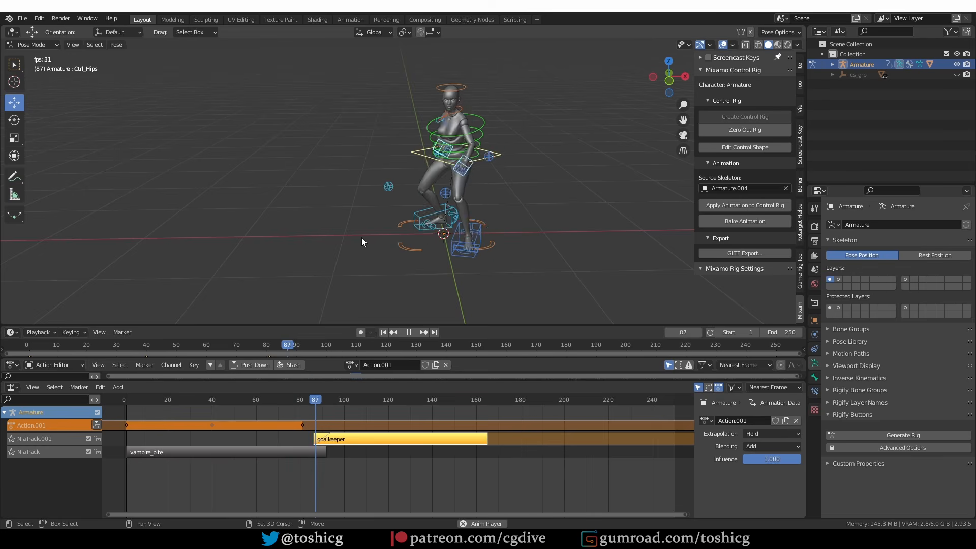
{"action": "key", "text": "space"}
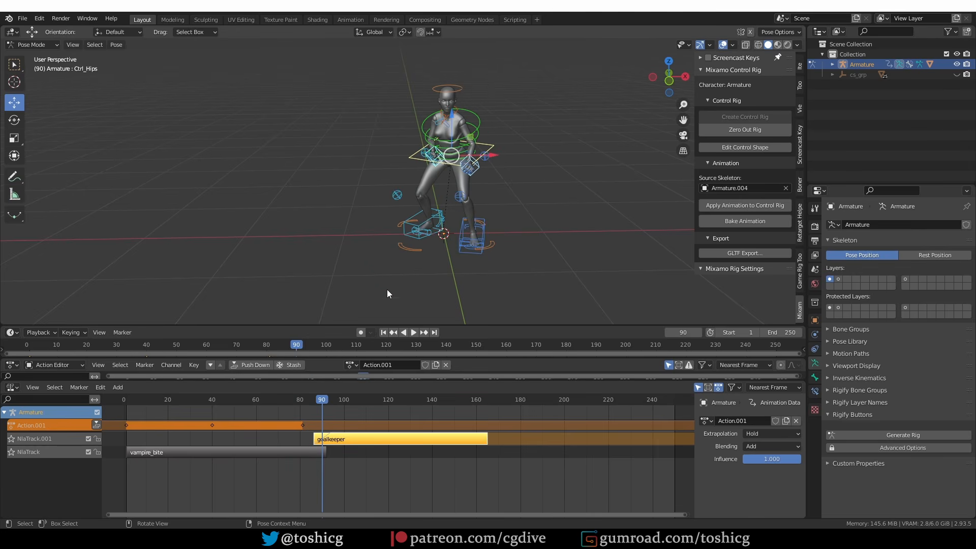
Push Action.001 down into an NLA strip and make that strip the active one.
{"action": "left_click", "coordinate": [96, 424]}
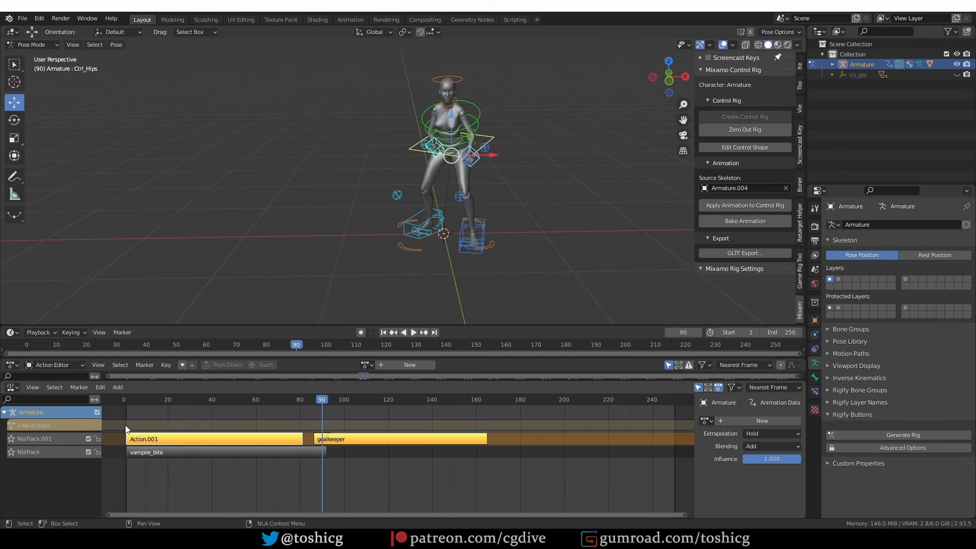
{"action": "left_click", "coordinate": [161, 441]}
At frame 43, repeatedly mute and unmute the Action.001 strip to compare the pose with and without the adjustment.
{"action": "left_click_drag", "start_coordinate": [176, 400], "coordinate": [218, 402]}
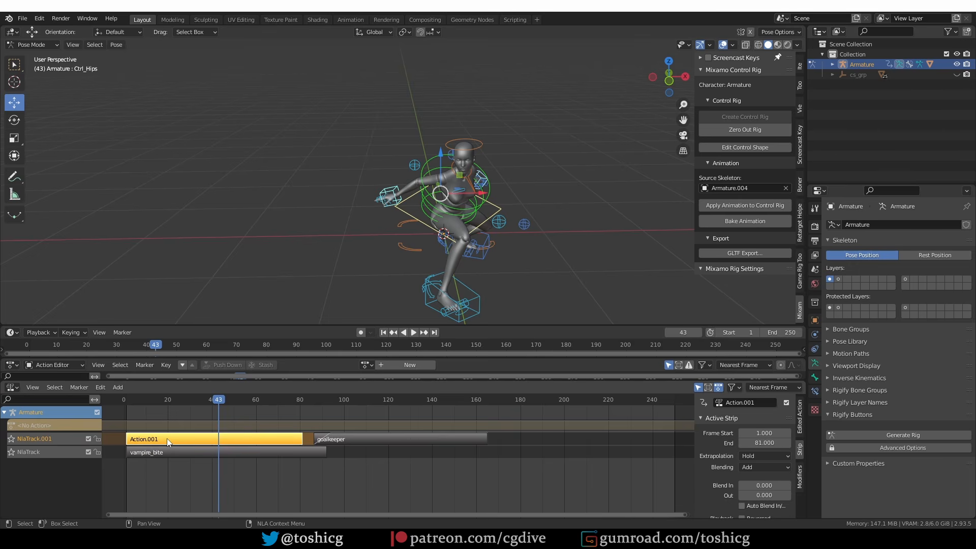
{"action": "key", "text": "h"}
{"action": "key", "text": "h"}
{"action": "key", "text": "h"}
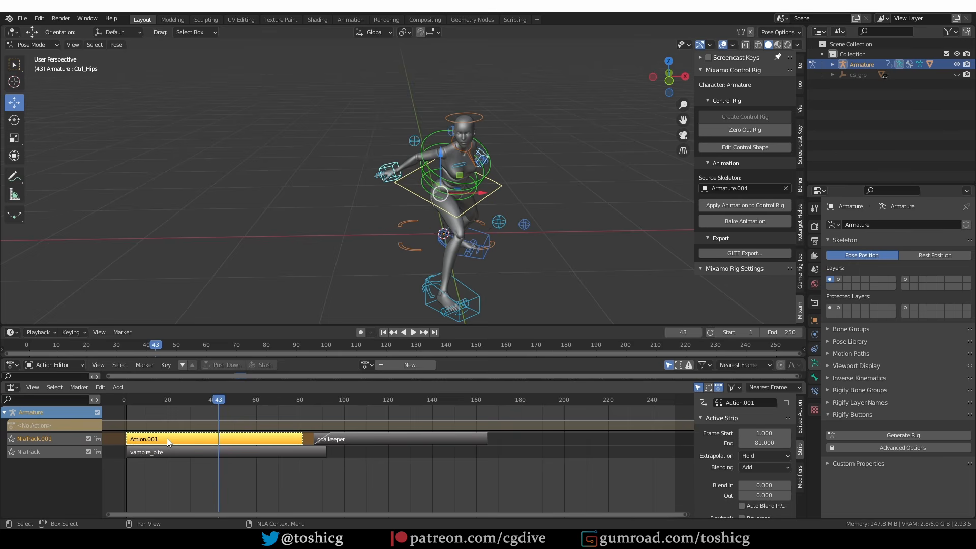
{"action": "key", "text": "h"}
{"action": "key", "text": "h"}
{"action": "key", "text": "h"}
{"action": "key", "text": "h"}
{"action": "key", "text": "h"}
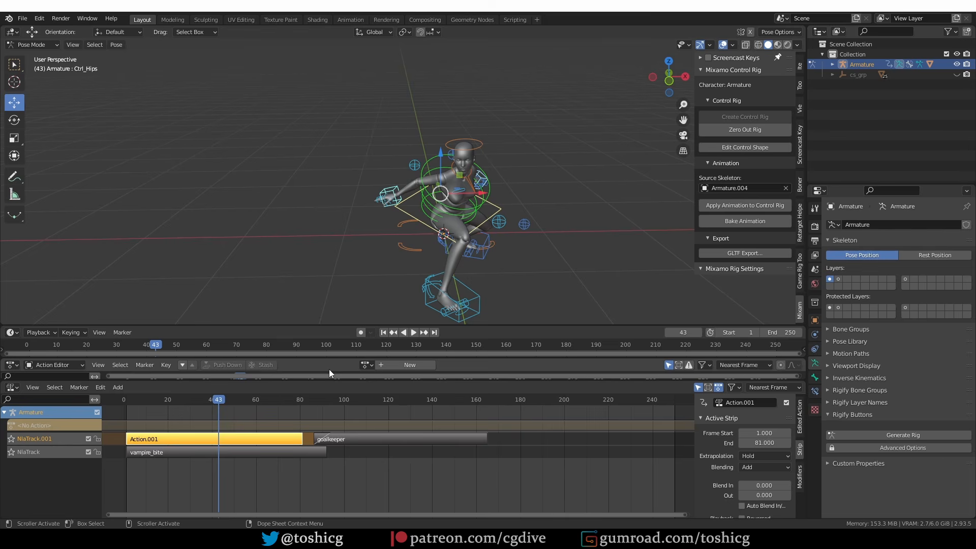
Enlarge the Action Editor, create a new action and bake the combined NLA animation of the control rig.
{"action": "left_click", "coordinate": [752, 221]}
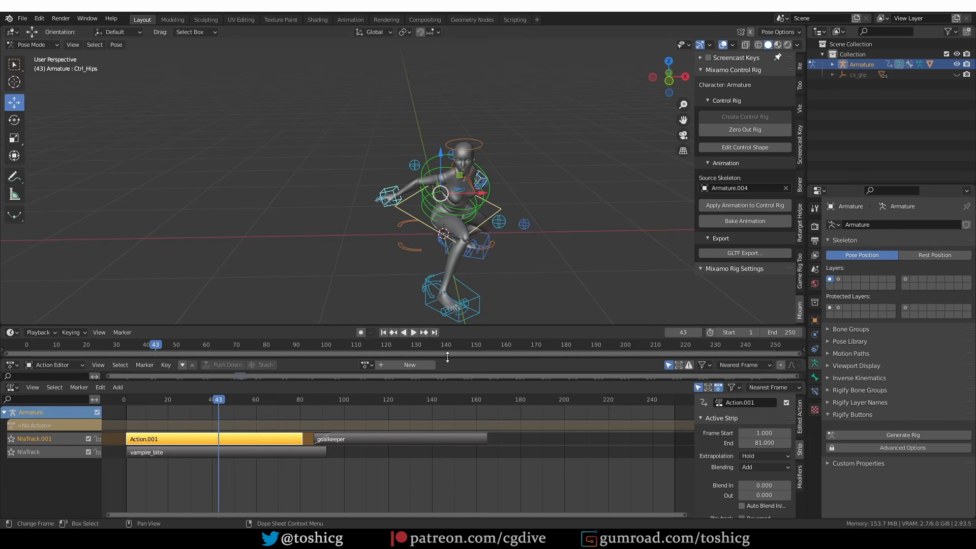
{"action": "left_click_drag", "start_coordinate": [447, 358], "coordinate": [411, 355]}
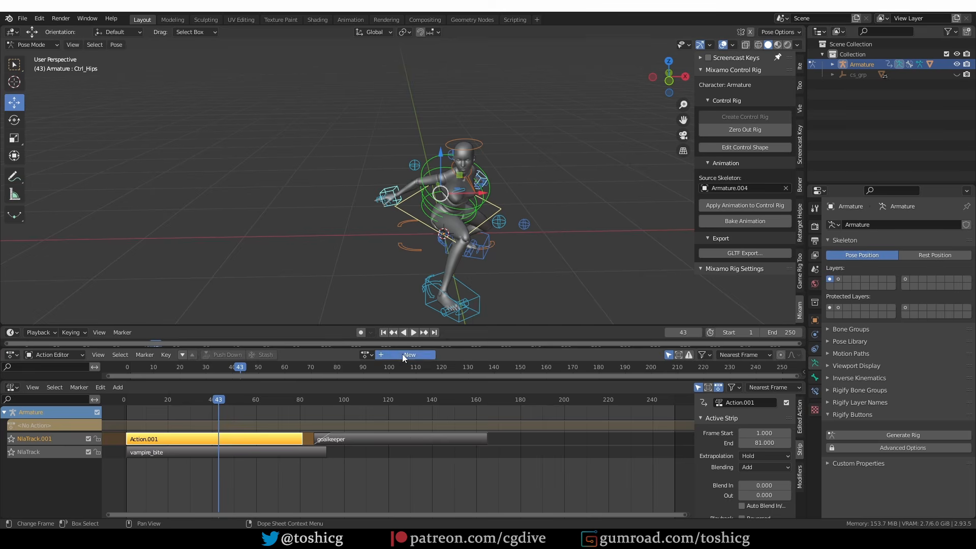
{"action": "left_click", "coordinate": [402, 354]}
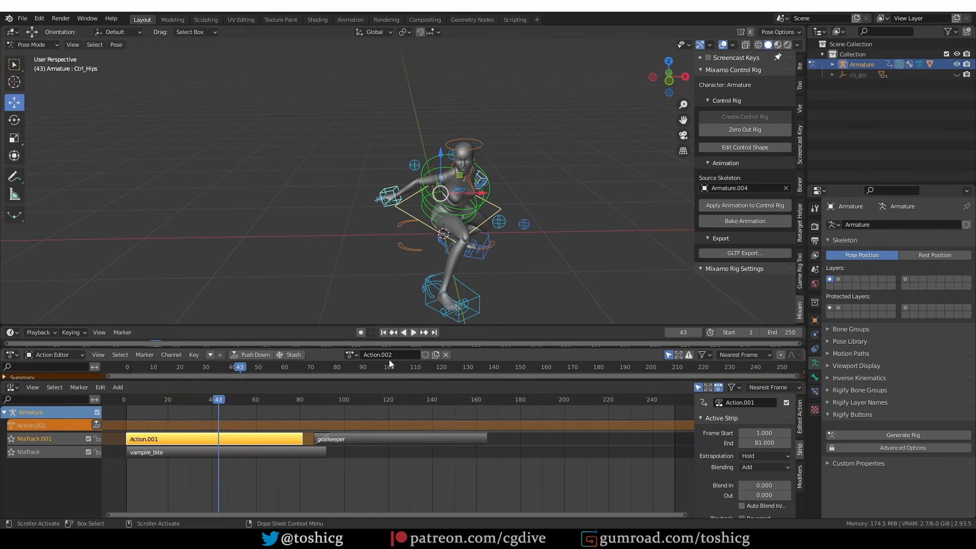
{"action": "left_click", "coordinate": [742, 220]}
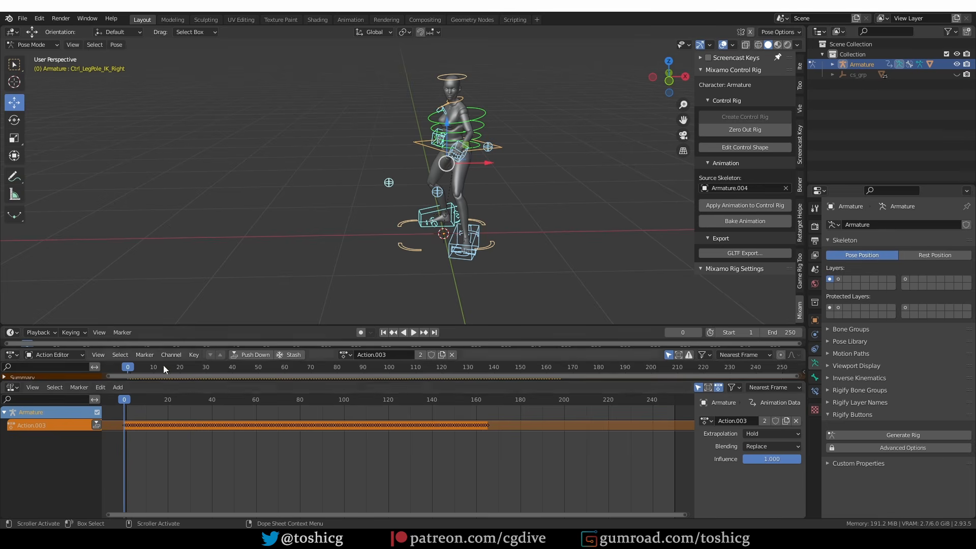
Give the Action Editor more height and play the baked action from frame 1 through its end.
{"action": "left_click_drag", "start_coordinate": [158, 381], "coordinate": [152, 397]}
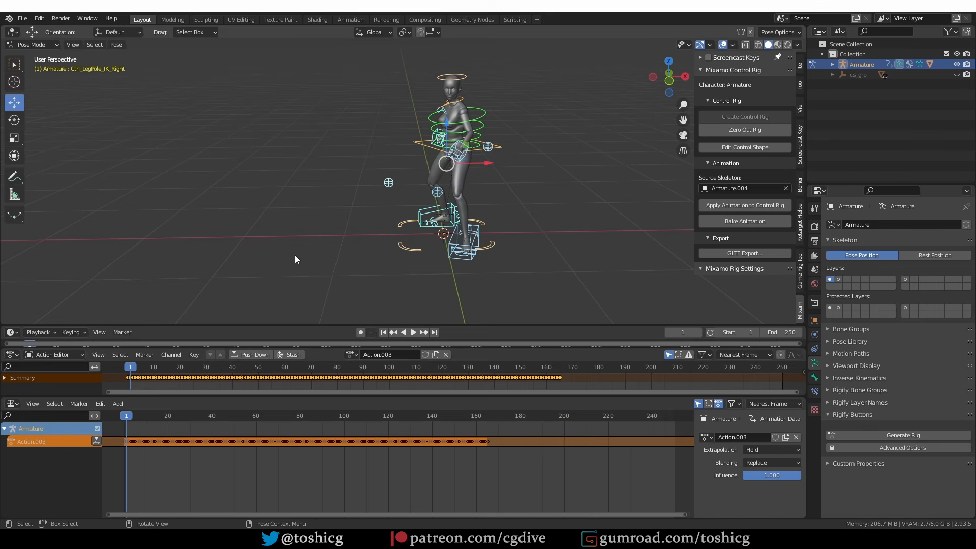
{"action": "key", "text": "space"}
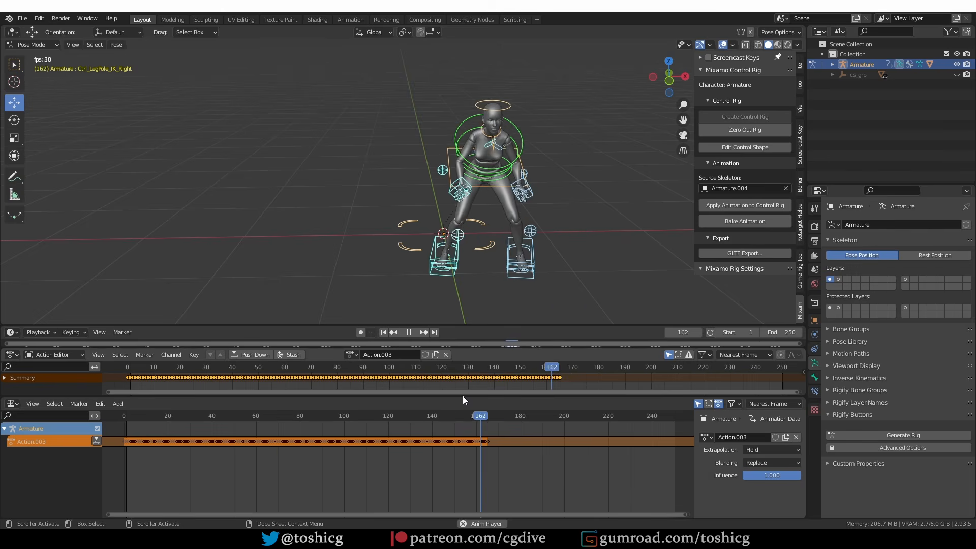
{"action": "key", "text": "space"}
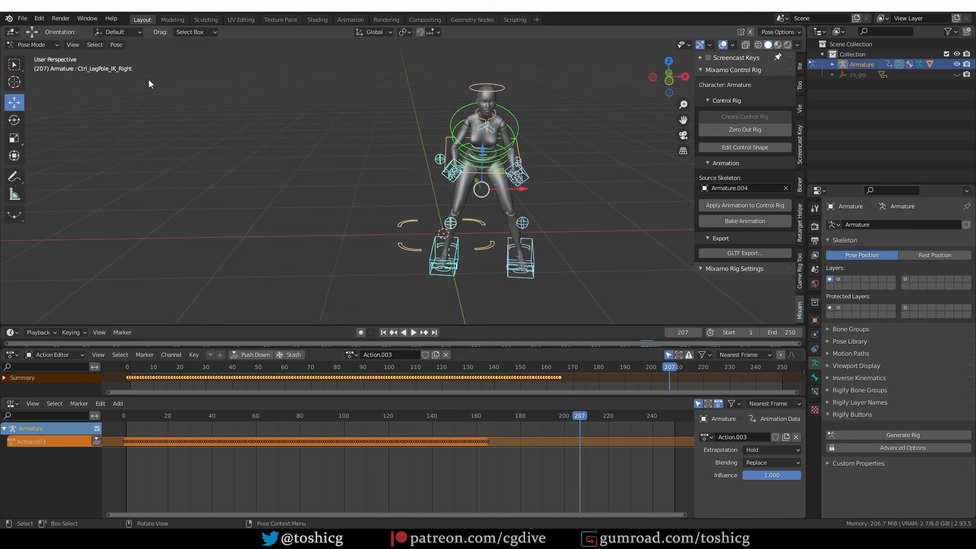
{"action": "left_click", "coordinate": [22, 19]}
Select the left hand IK control, set its IK-FK Switch to 1 and snap the IK arm to the FK pose on this frame.
{"action": "mouse_move", "coordinate": [76, 163]}
{"action": "left_click", "coordinate": [527, 174]}
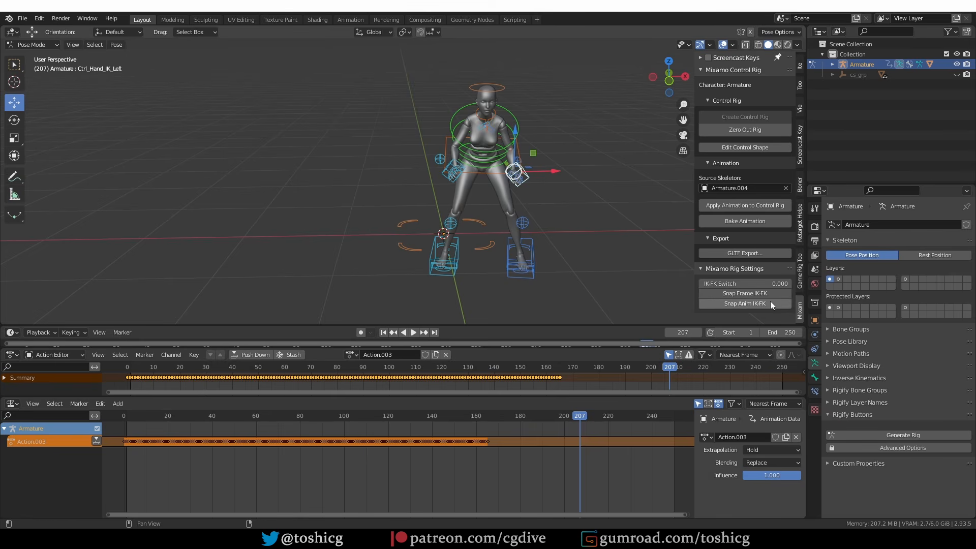
{"action": "scroll", "coordinate": [576, 228], "scroll_direction": "up", "scroll_amount": 2}
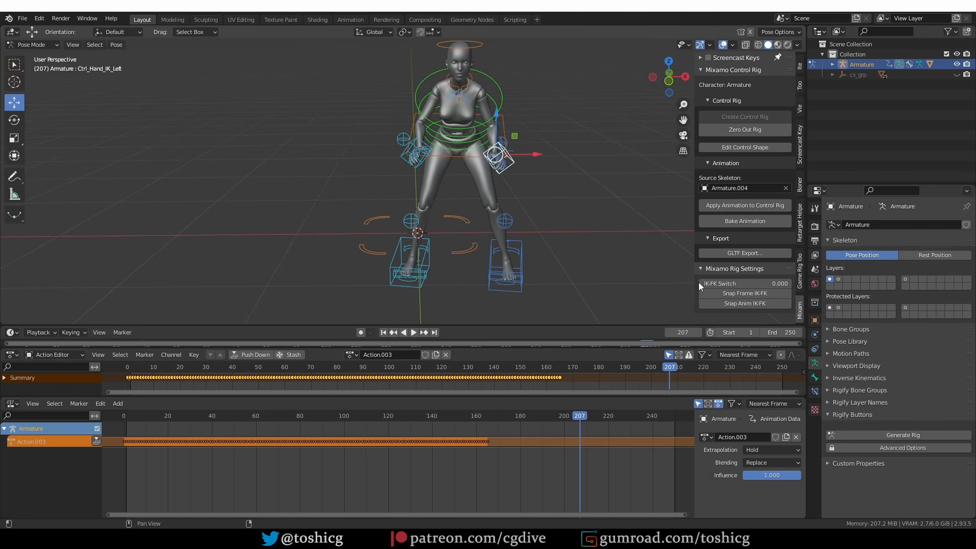
{"action": "left_click_drag", "start_coordinate": [700, 284], "coordinate": [791, 283]}
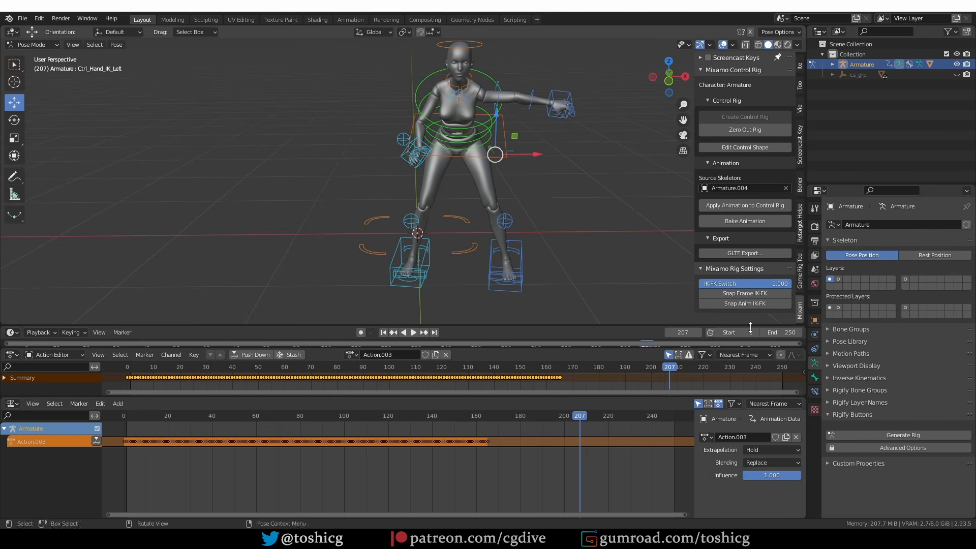
{"action": "left_click", "coordinate": [760, 295]}
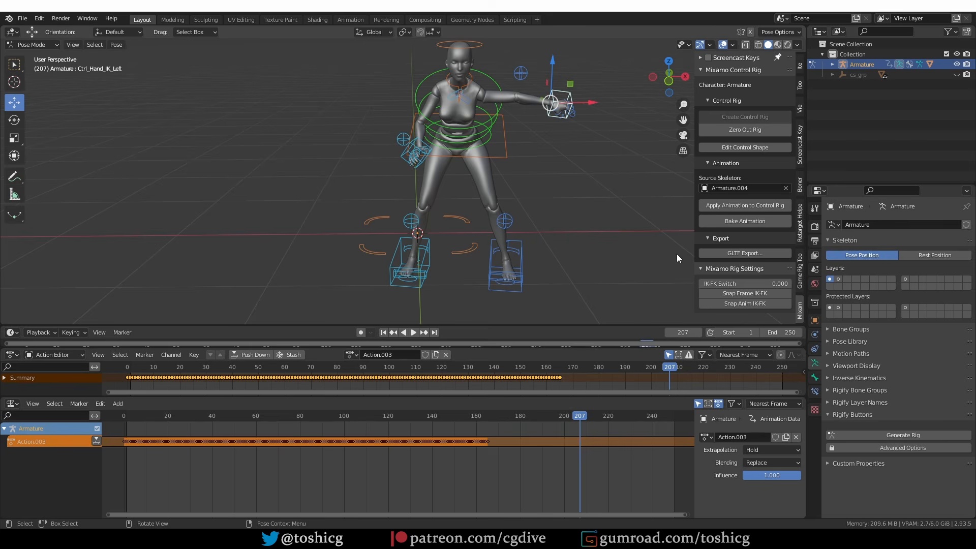
Test frame snapping on the left arm by moving its hand control inward, snapping to FK and setting the IK-FK Switch to 0.
{"action": "left_click_drag", "start_coordinate": [596, 105], "coordinate": [572, 123]}
{"action": "left_click", "coordinate": [740, 295]}
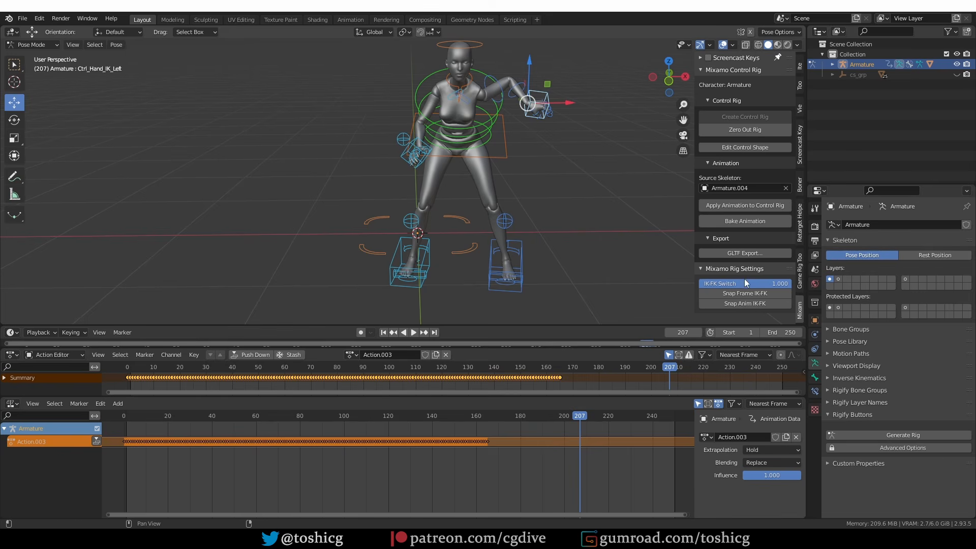
{"action": "left_click_drag", "start_coordinate": [784, 285], "coordinate": [699, 285]}
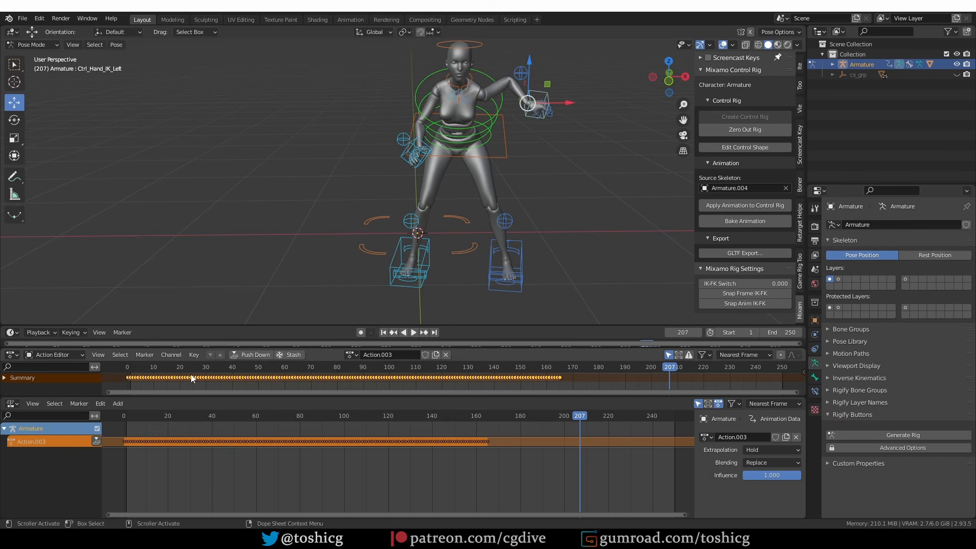
Play the baked action from its start, stop at frame 38, and snap the left arm's animation to FK over frames 0 to 165.
{"action": "left_click", "coordinate": [130, 366]}
{"action": "key", "text": "space"}
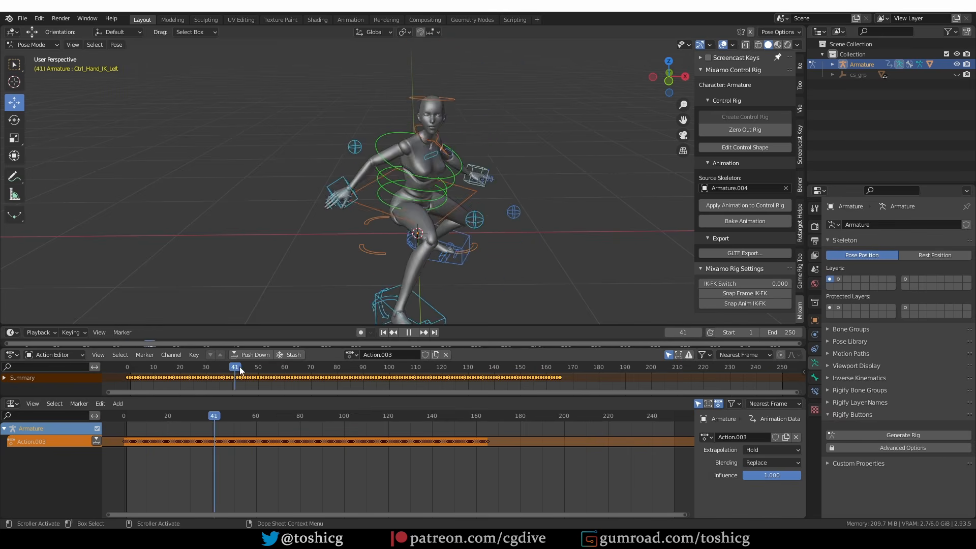
{"action": "left_click_drag", "start_coordinate": [226, 371], "coordinate": [227, 372]}
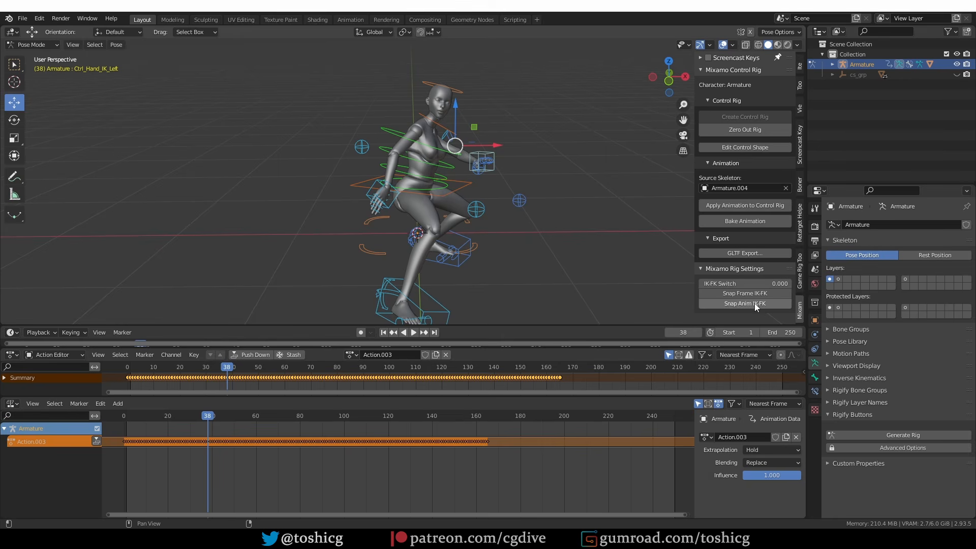
{"action": "left_click", "coordinate": [754, 303]}
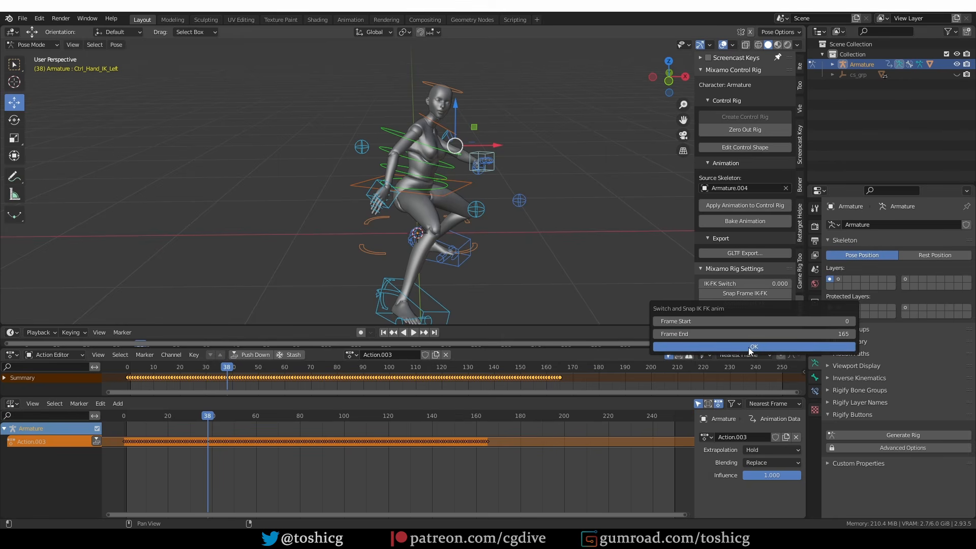
{"action": "left_click", "coordinate": [750, 348]}
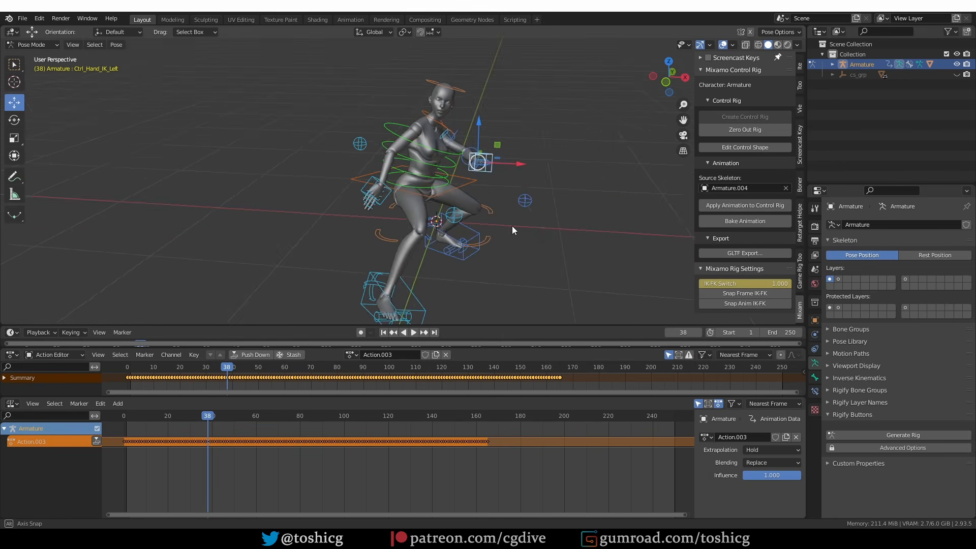
Examine the left arm's snapped FK animation around frames 33 to 41 and try its IK-FK Switch.
{"action": "middle_click_drag", "start_coordinate": [511, 226], "coordinate": [507, 148]}
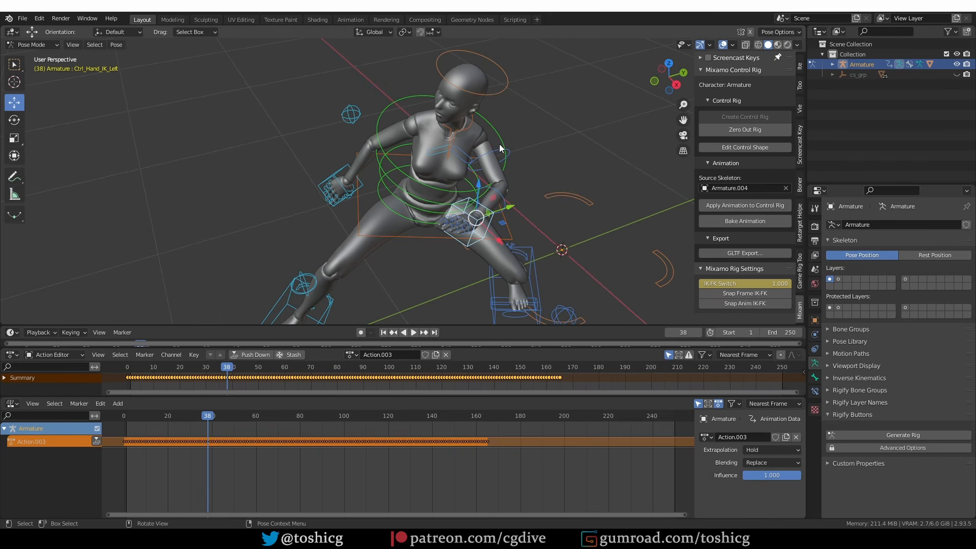
{"action": "mouse_move", "coordinate": [228, 366]}
{"action": "left_mouse_down"}
{"action": "mouse_move", "coordinate": [148, 366]}
{"action": "mouse_move", "coordinate": [214, 366]}
{"action": "left_mouse_up"}
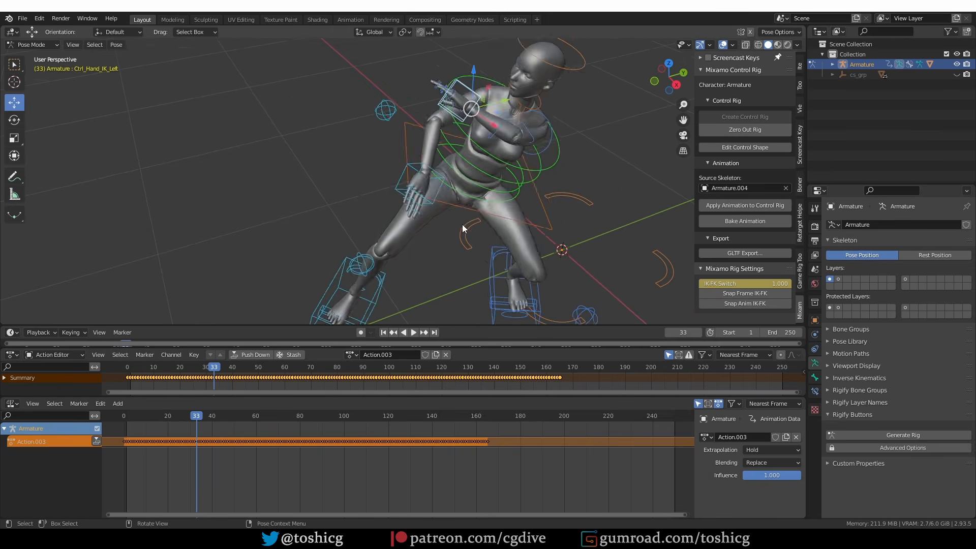
{"action": "middle_click_drag", "start_coordinate": [463, 225], "coordinate": [437, 222]}
{"action": "left_click", "coordinate": [157, 367]}
{"action": "left_click_drag", "start_coordinate": [125, 383], "coordinate": [235, 357]}
{"action": "key", "text": "ctrl+z"}
{"action": "mouse_move", "coordinate": [786, 285]}
{"action": "left_mouse_down"}
{"action": "mouse_move", "coordinate": [693, 284]}
{"action": "mouse_move", "coordinate": [791, 284]}
{"action": "left_mouse_up"}
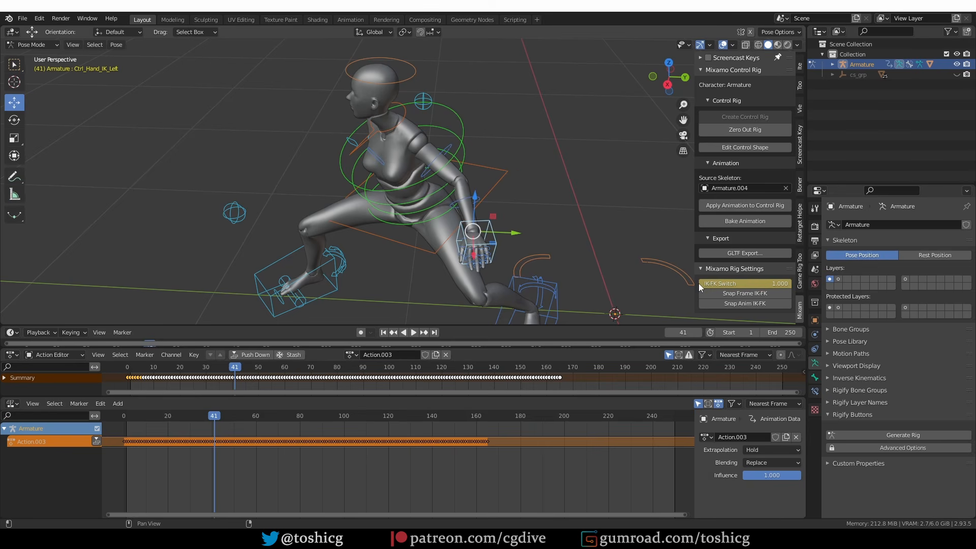